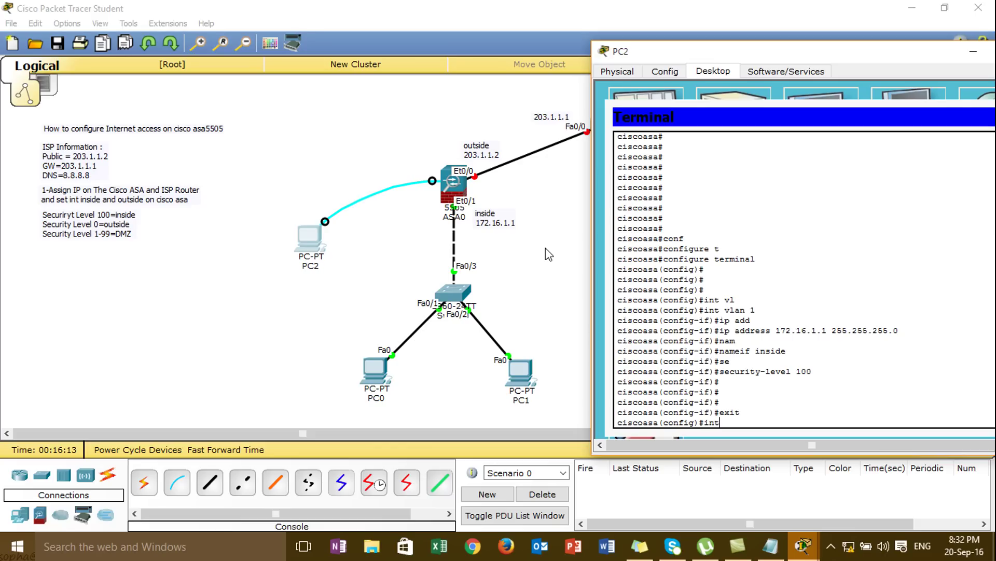
Assign the ASA's Ethernet 0/1 port to access VLAN 1 and exit interface configuration mode.
text(e0/1)
key(Return)
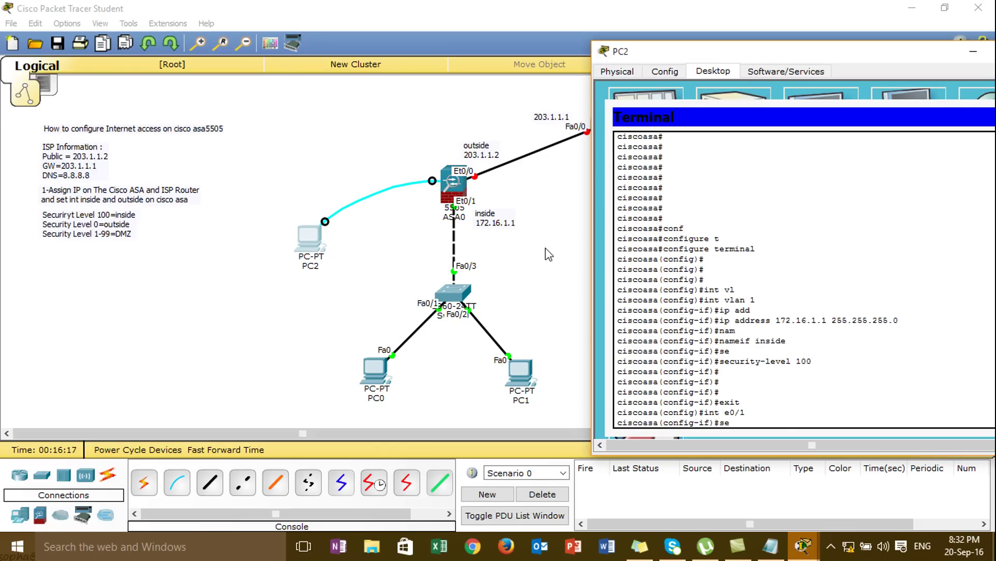
text(se)
key(Tab)
key(BackSpace)
key(BackSpace)
key(BackSpace)
key(BackSpace)
key(BackSpace)
key(BackSpace)
key(BackSpace)
key(BackSpace)
key(BackSpace)
key(BackSpace)
key(BackSpace)
key(BackSpace)
key(BackSpace)
text(w)
key(Tab)
text(ac)
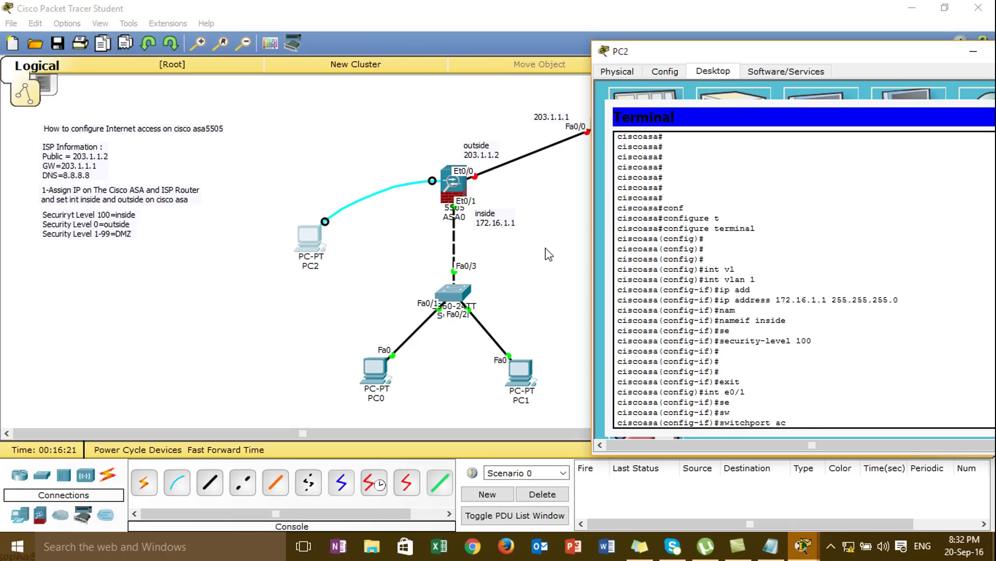
key(Tab)
text(vl)
key(Tab)
text(1)
key(Return)
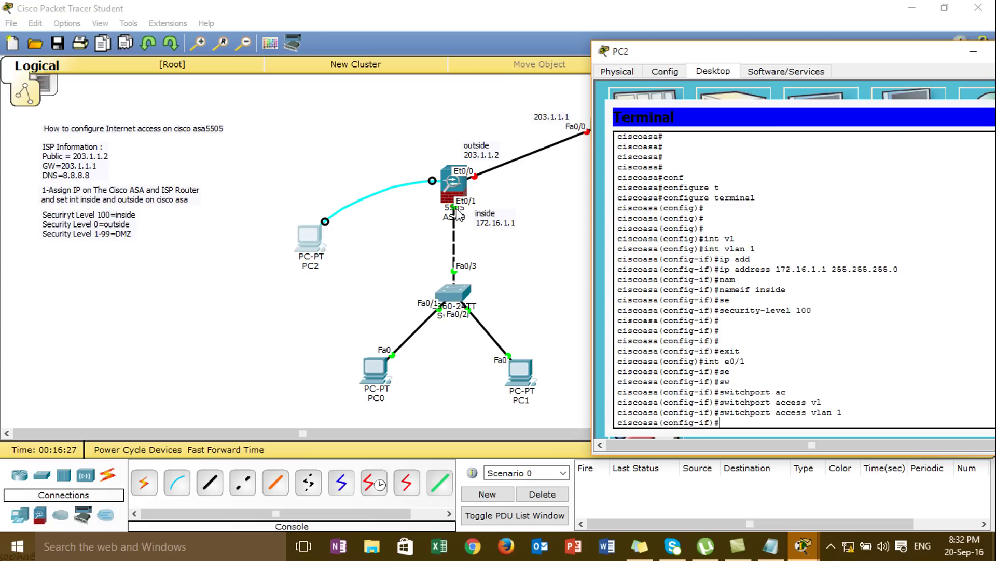
drag(725, 248, 757, 249)
click(765, 372)
key(Return)
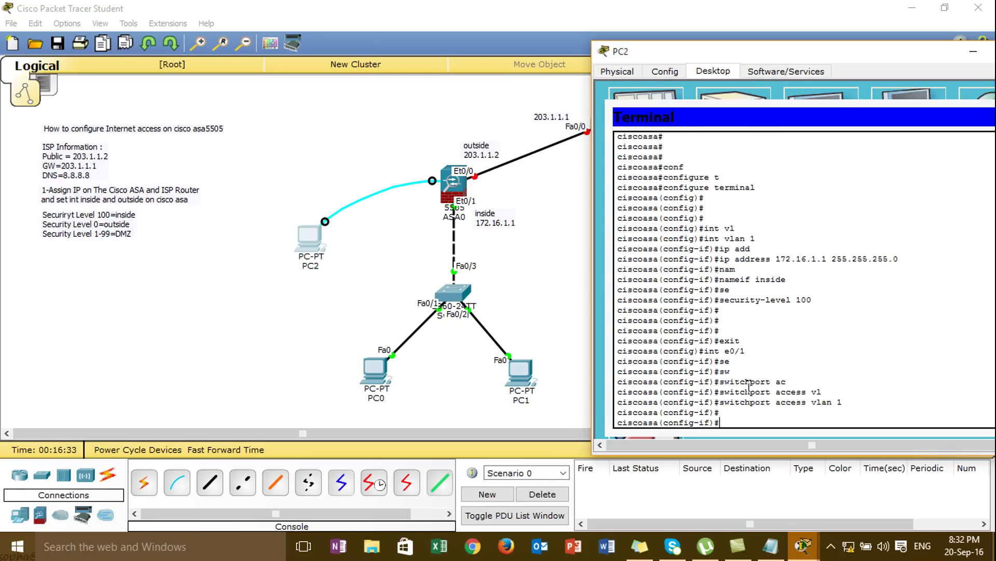
key(Return)
text(wri)
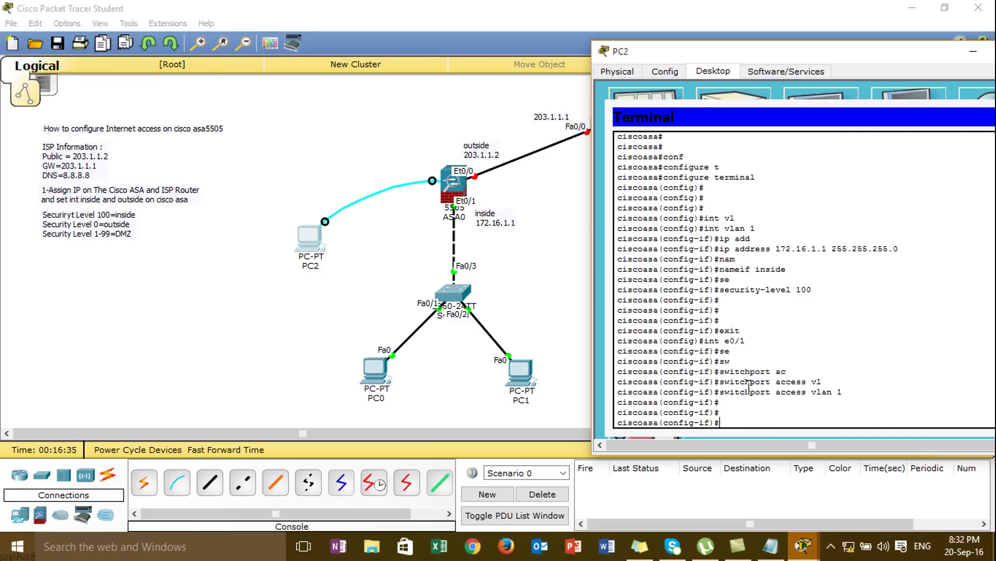
text(it)
key(Return)
Give the ASA's VLAN 2 interface the IP address 203.1.1.2 with mask 255.255.255.0 and enable the interface.
text(int e0/)
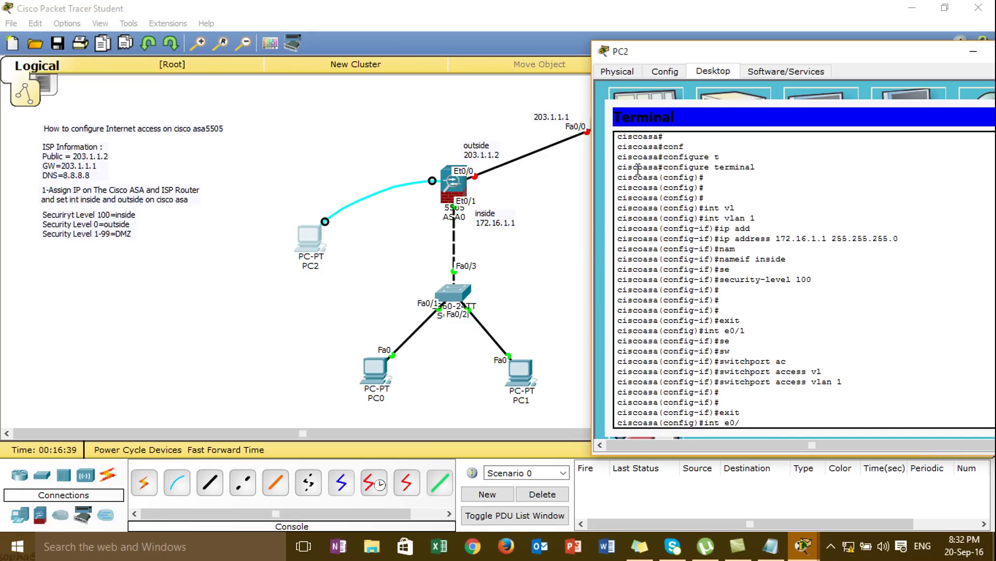
key(BackSpace)
key(BackSpace)
key(BackSpace)
text(v)
key(Tab)
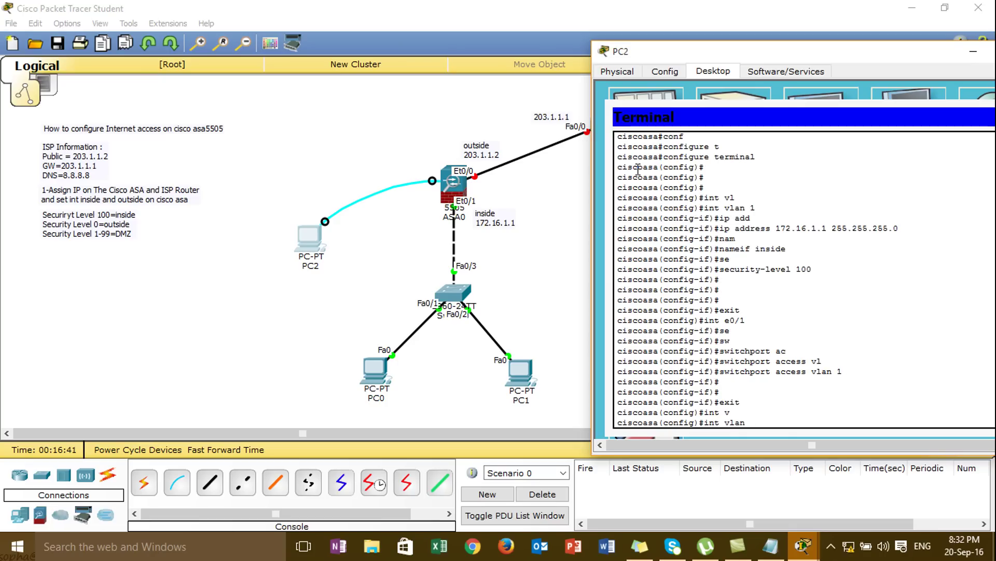
text(2)
key(Return)
text(ip add)
key(Tab)
text(19)
text(0)
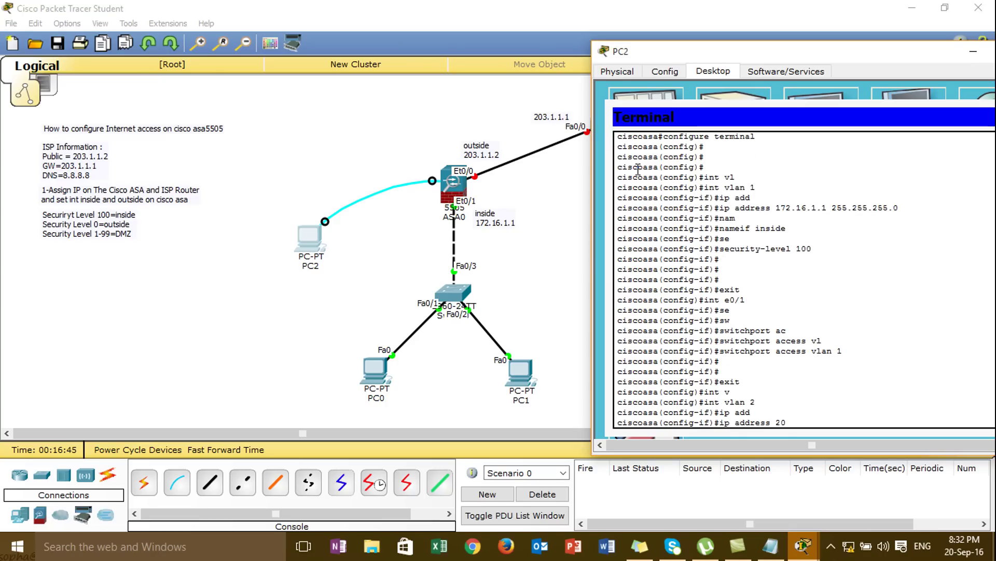
key(BackSpace)
text(3.1.1.2 255.255.255.0)
key(Return)
text(no sh)
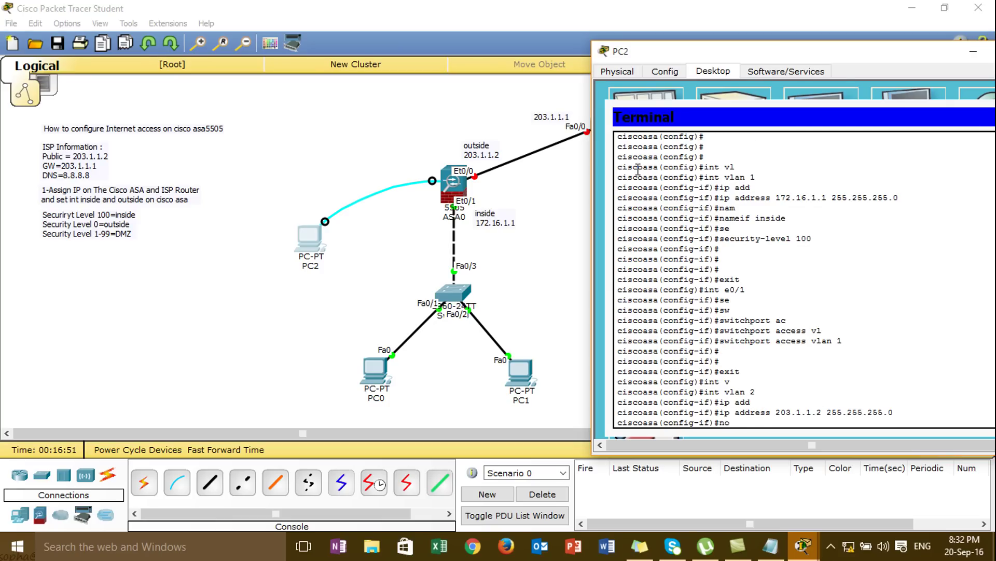
key(Tab)
key(Return)
Name the VLAN 2 interface outside, set its security level to 0, and exit interface configuration mode.
text(nam)
key(Tab)
text(outside)
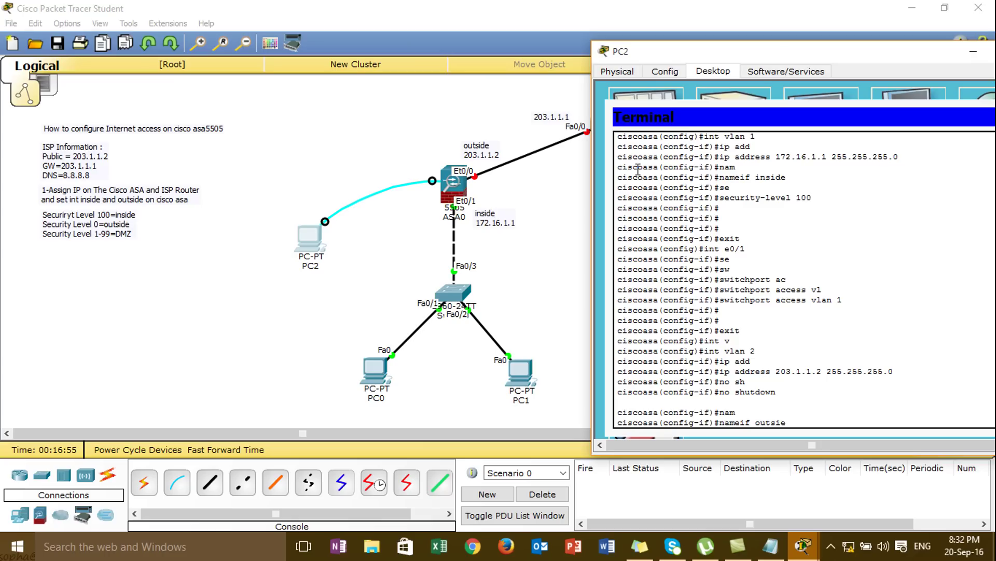
key(Return)
key(Return)
text(se)
key(Tab)
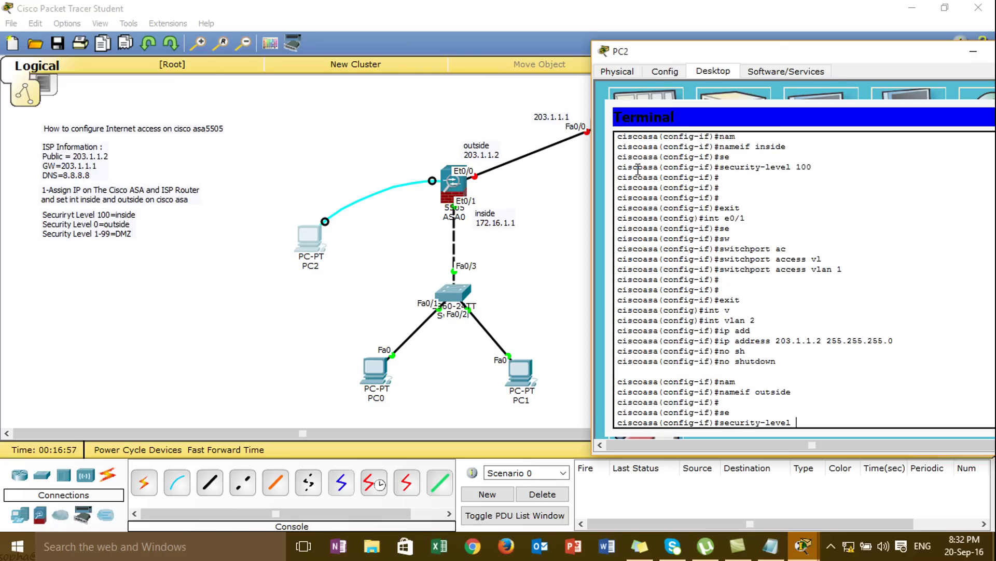
text(0)
key(Return)
text(exit)
key(Return)
Assign the ASA's Ethernet 0/0 port to access VLAN 2.
text(int )
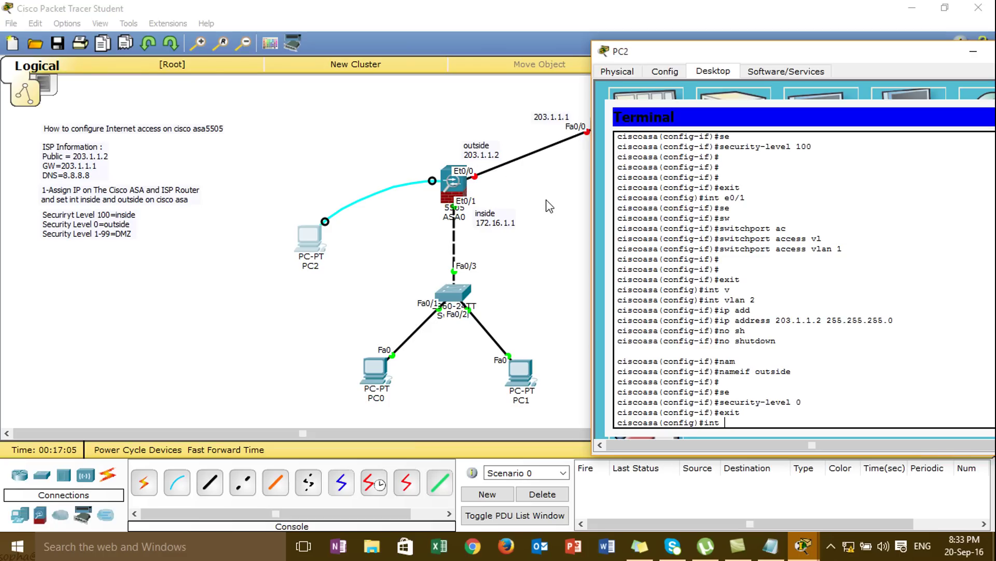
text(e0/0)
key(Return)
text(switchport a)
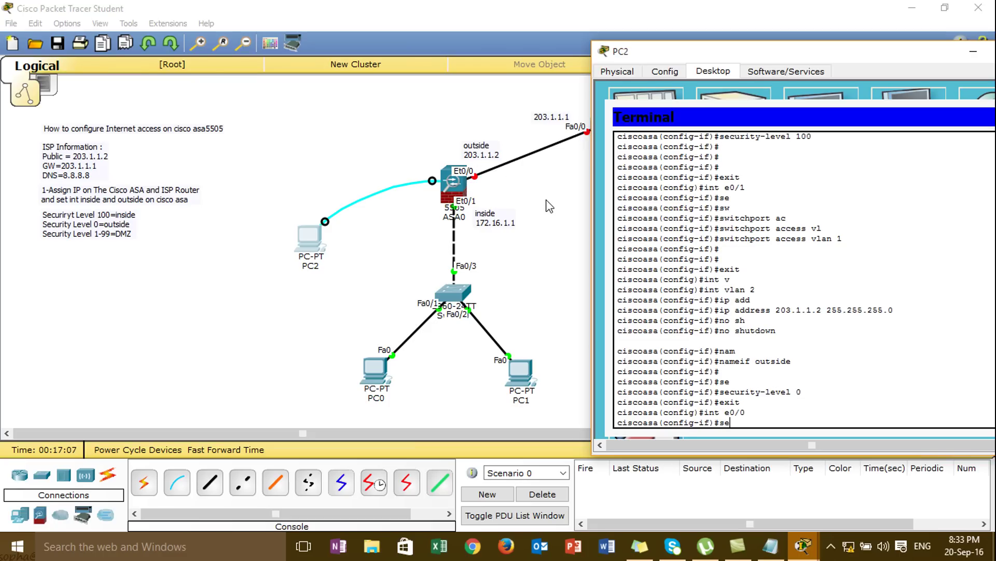
key(Tab)
text(a)
key(Tab)
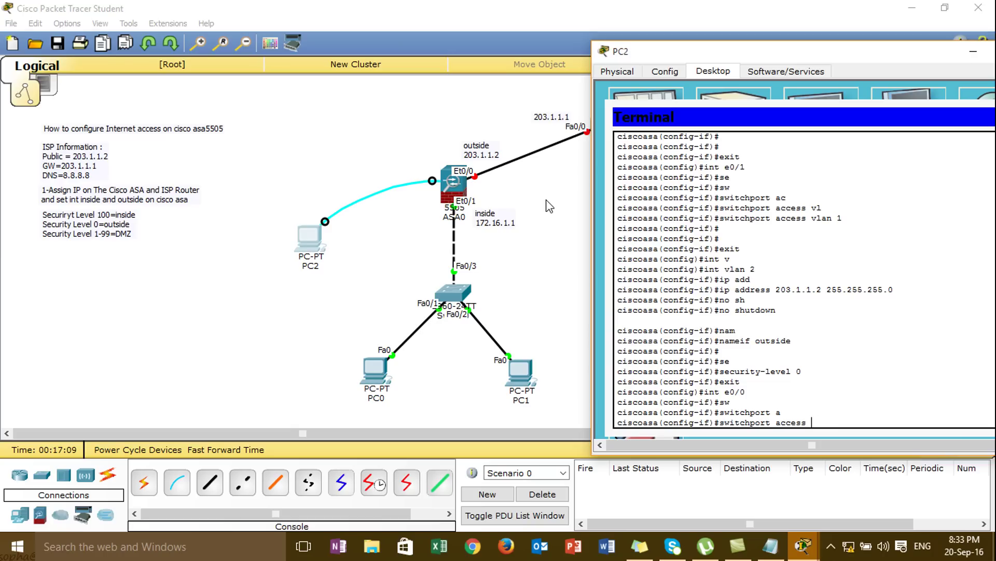
text(vl)
key(Tab)
text(2)
key(Return)
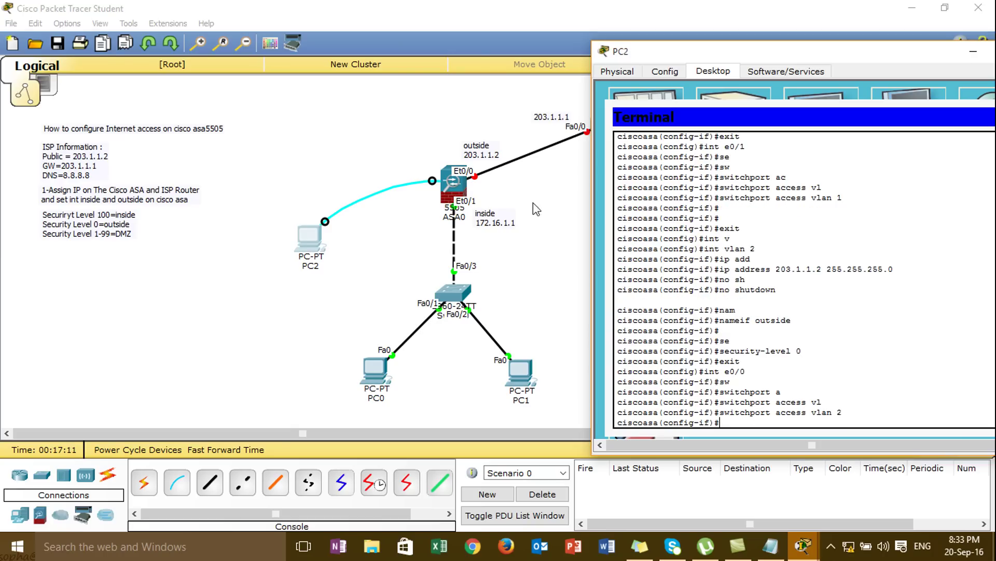
Open the ISP router's command line and decline the initial configuration dialog.
click(519, 198)
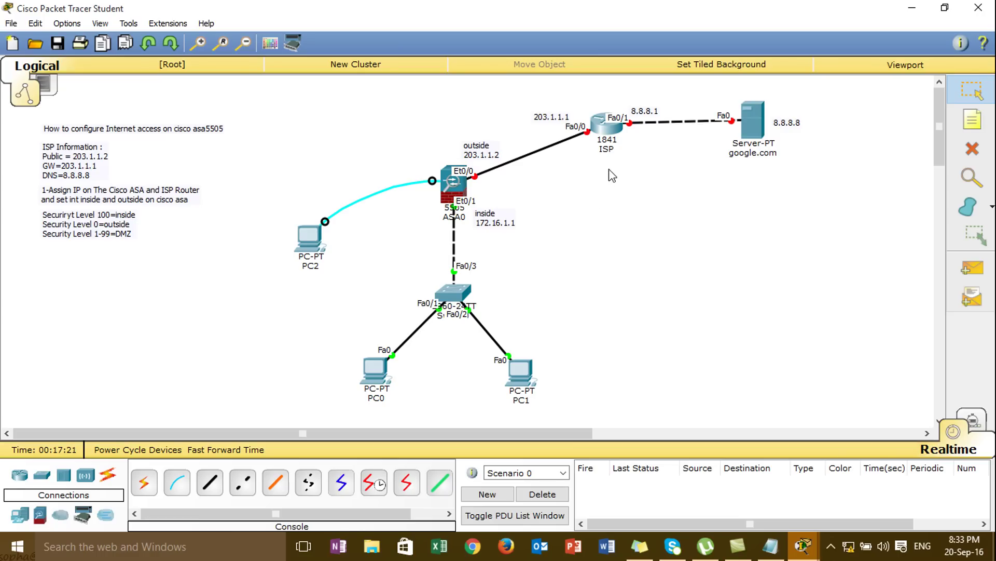
click(614, 136)
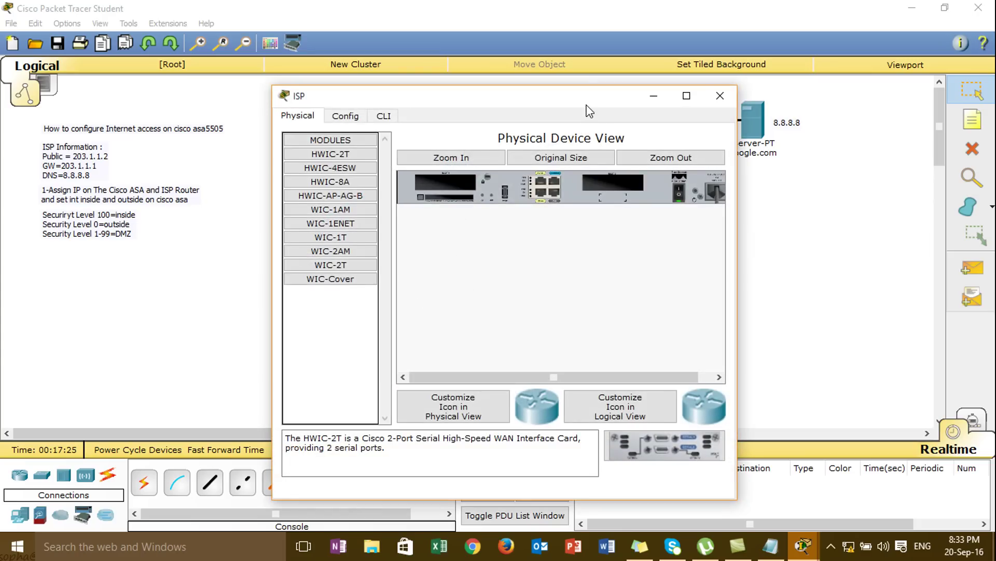
drag(584, 104, 781, 185)
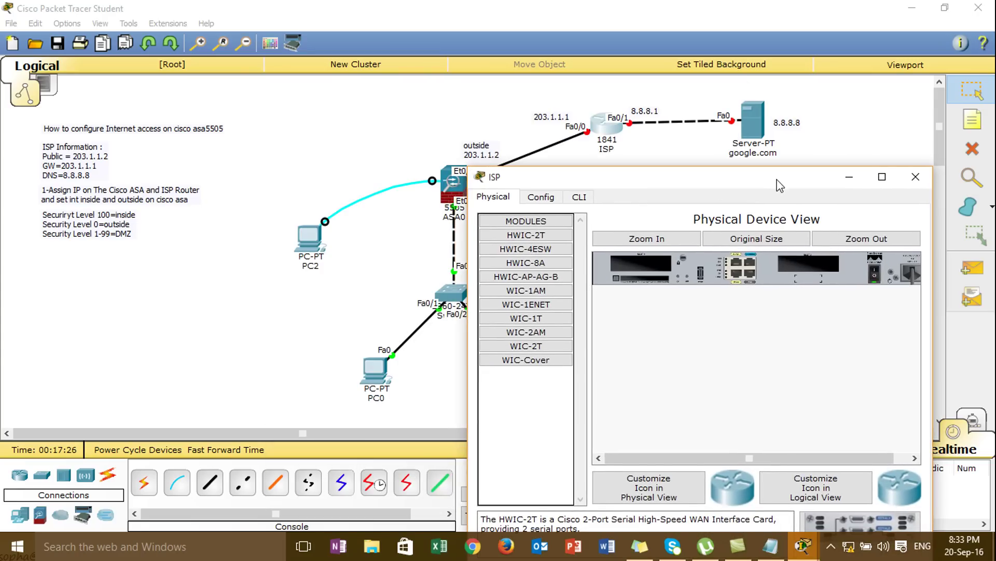
click(576, 198)
drag(598, 179, 176, 93)
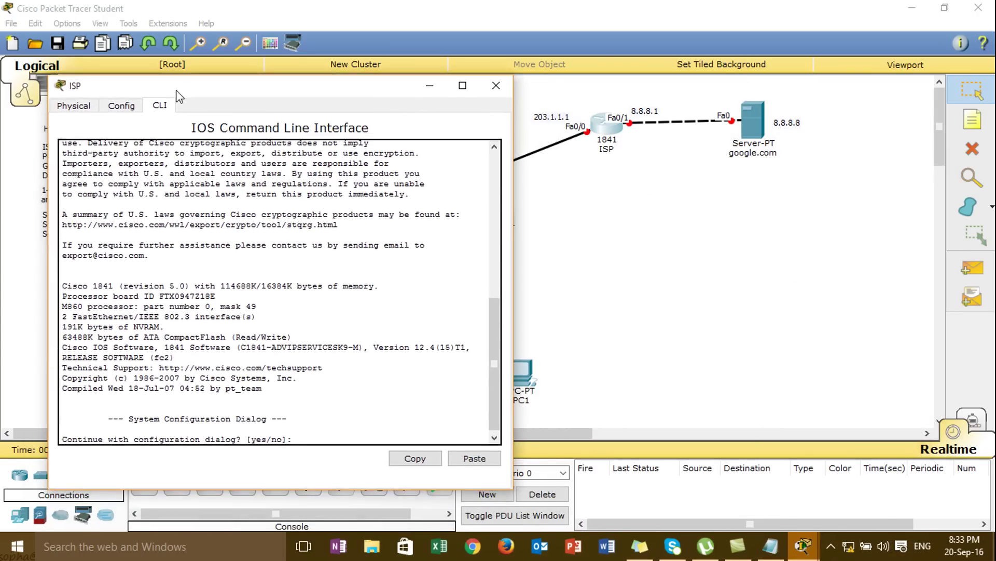
key(Return)
key(Return)
text(n)
key(Return)
key(Return)
Enter privileged and global configuration mode on the router and set its hostname to ISP.
text(en)
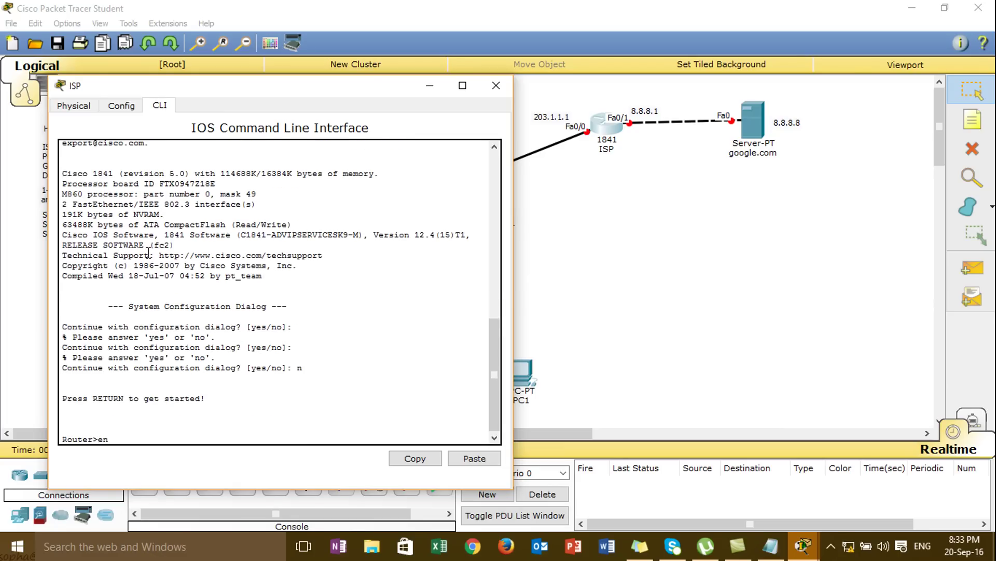
key(Tab)
key(Return)
text(conf)
key(Tab)
text(t)
key(Tab)
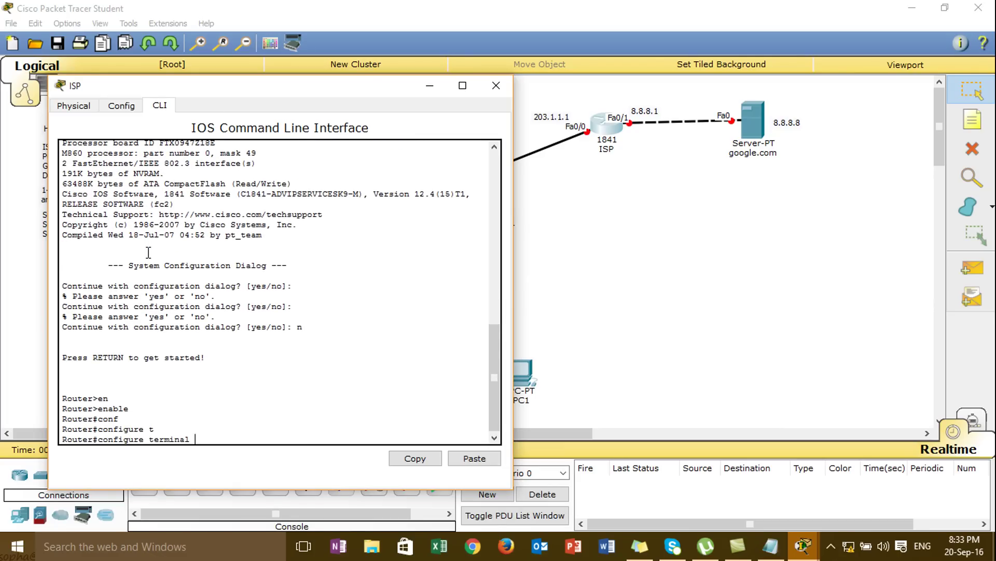
key(Return)
text(hos)
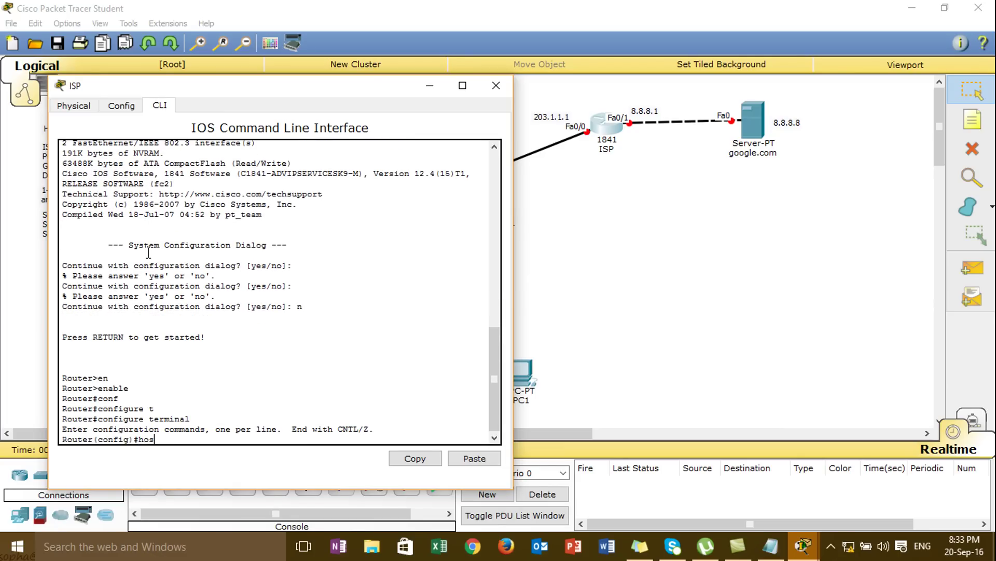
key(Tab)
text(ISP)
key(Return)
Give the ISP router's FastEthernet 0/0 the IP address 203.1.1.1 with mask 255.255.255.0 and enable the interface.
text(int )
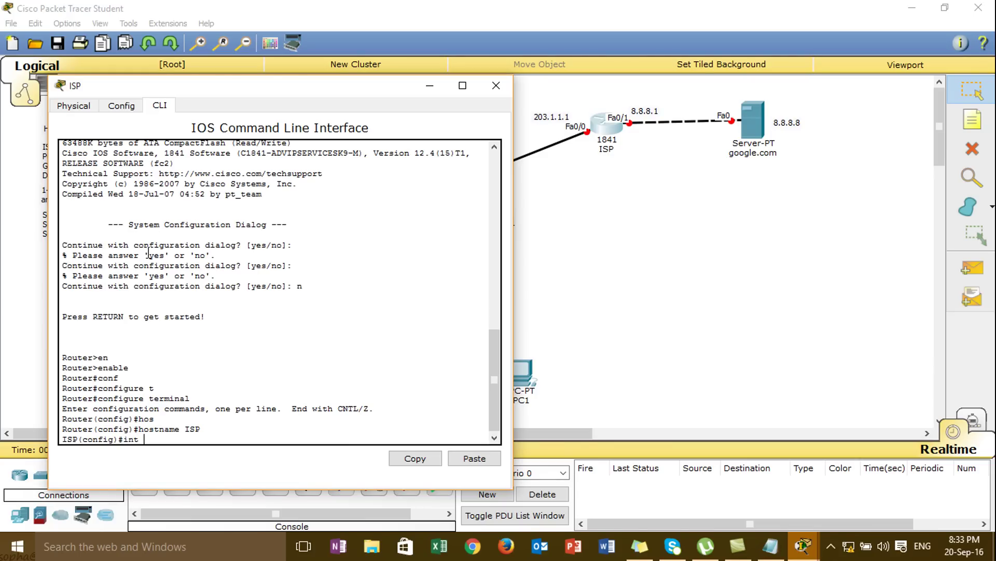
text(g0)
key(BackSpace)
key(BackSpace)
text(f0/0)
key(Return)
text(ip ad)
key(Tab)
text(203.1.1.1 255.255.255.0)
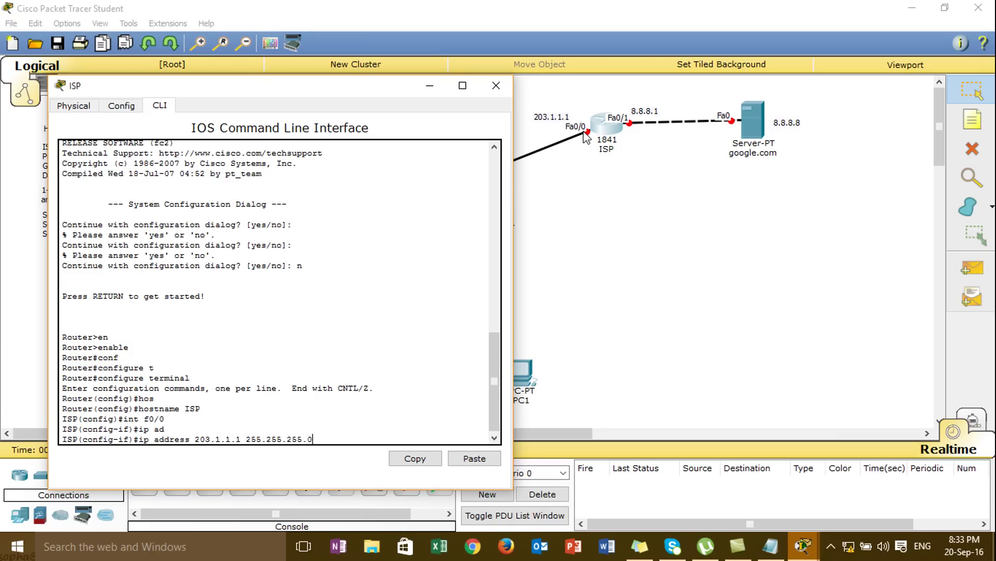
key(Return)
text(no sh)
key(Tab)
key(Return)
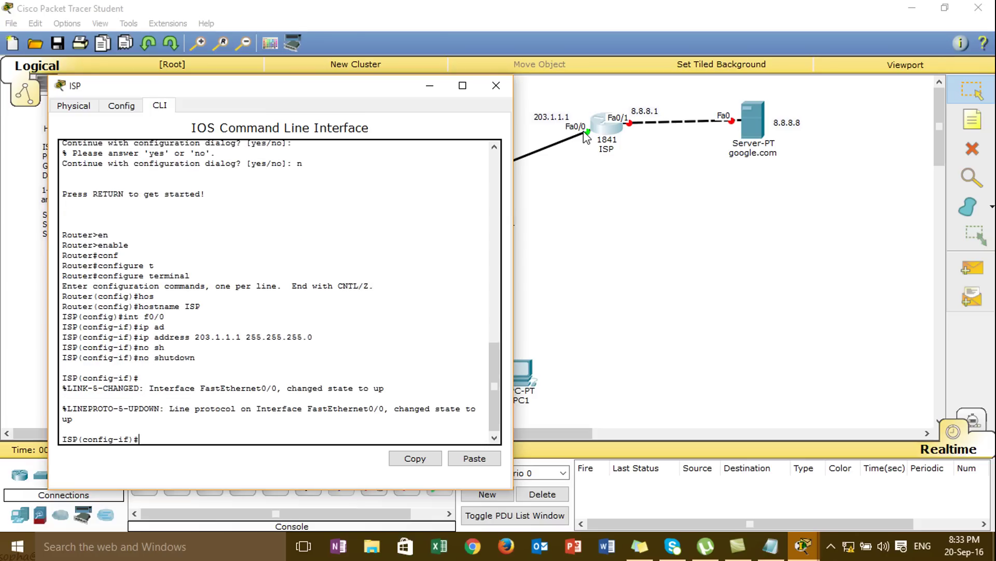
key(Return)
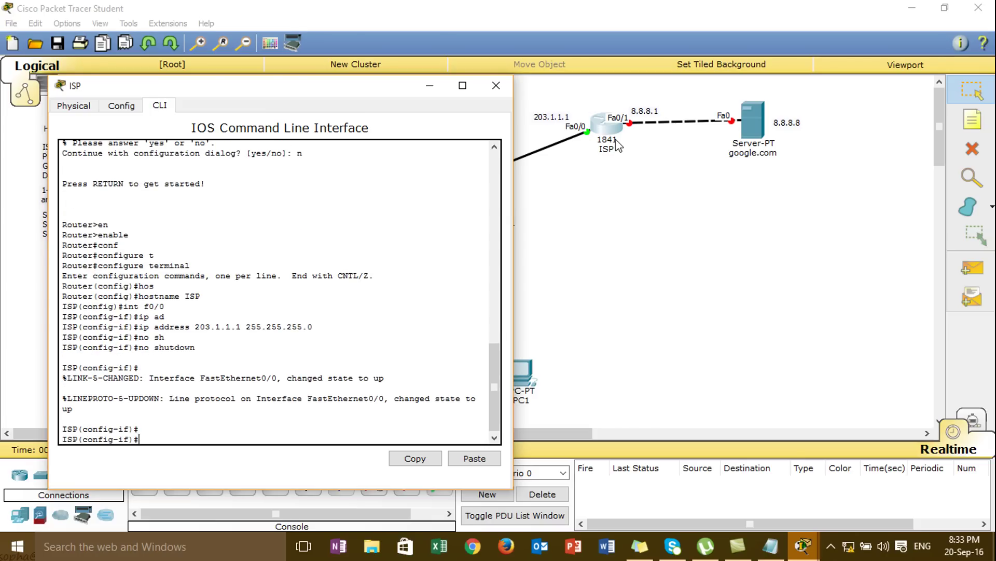
Give FastEthernet 0/1 the IP address 8.8.8.1 with mask 255.255.255.0, enable it, and close the ISP router's window.
text(ji)
text(nt)
text( f0/1)
key(Return)
text(ip add)
key(Tab)
text(8.8.8.1)
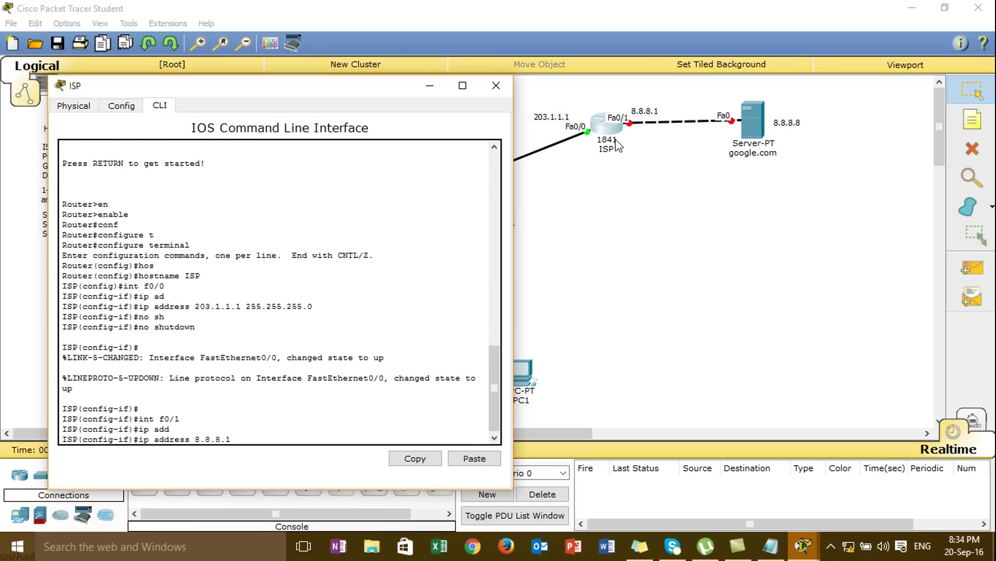
text( 255.255.255.0)
key(Return)
text(no sh)
key(Tab)
key(Return)
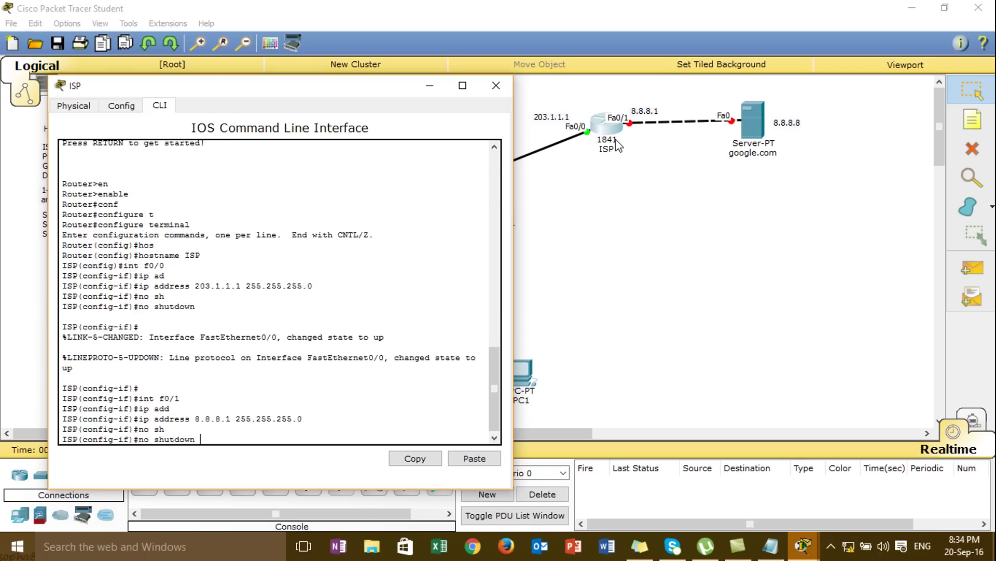
key(Return)
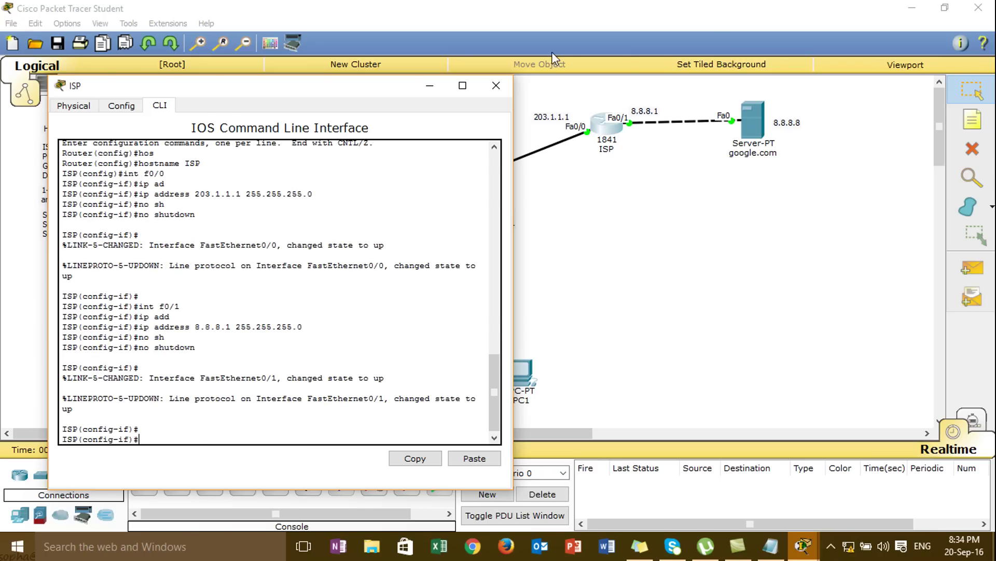
click(490, 95)
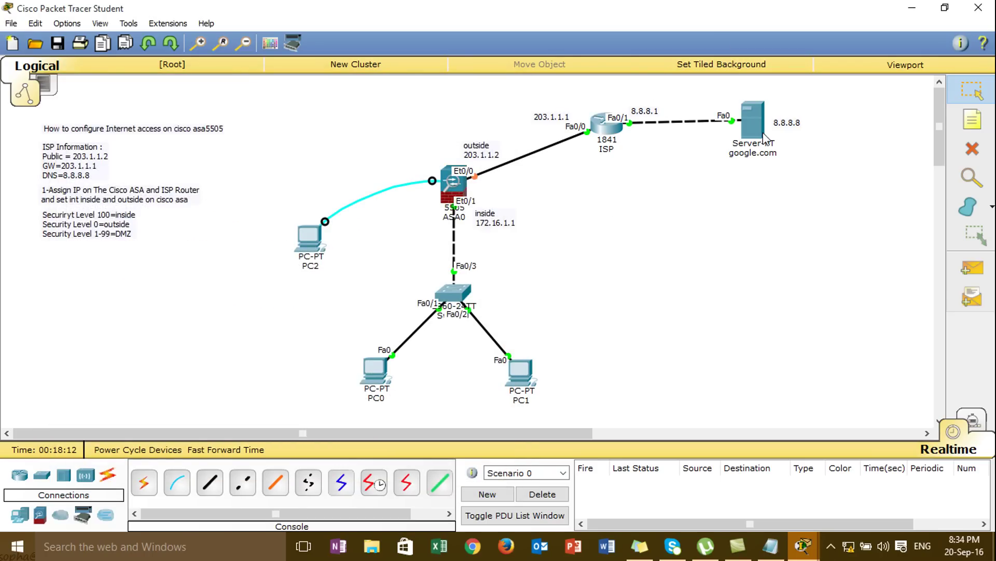
Ping 8.8.8.1 from the google.com server's command prompt and stop the ping early.
click(756, 122)
drag(634, 104, 869, 173)
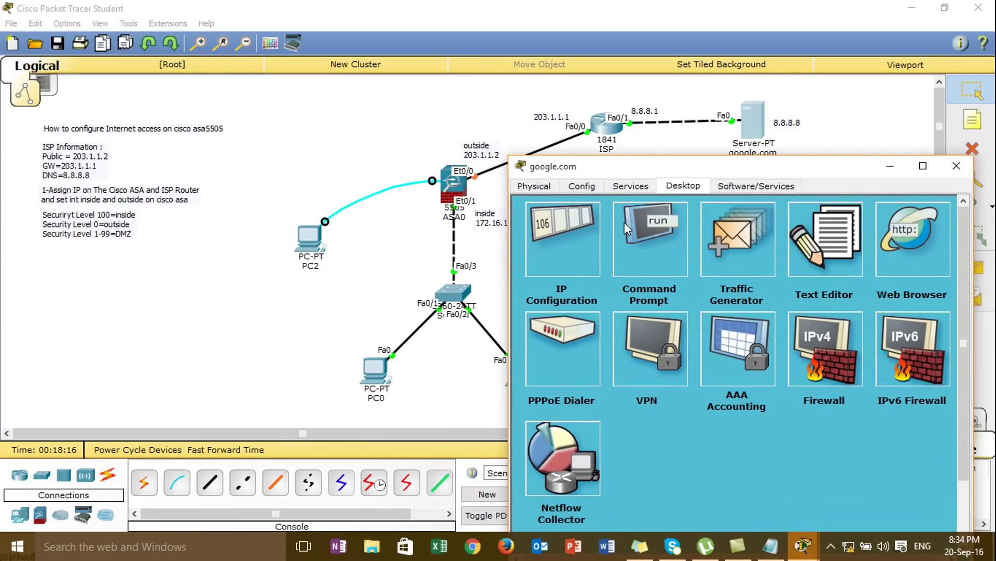
click(649, 232)
key(Return)
key(Return)
text(pi)
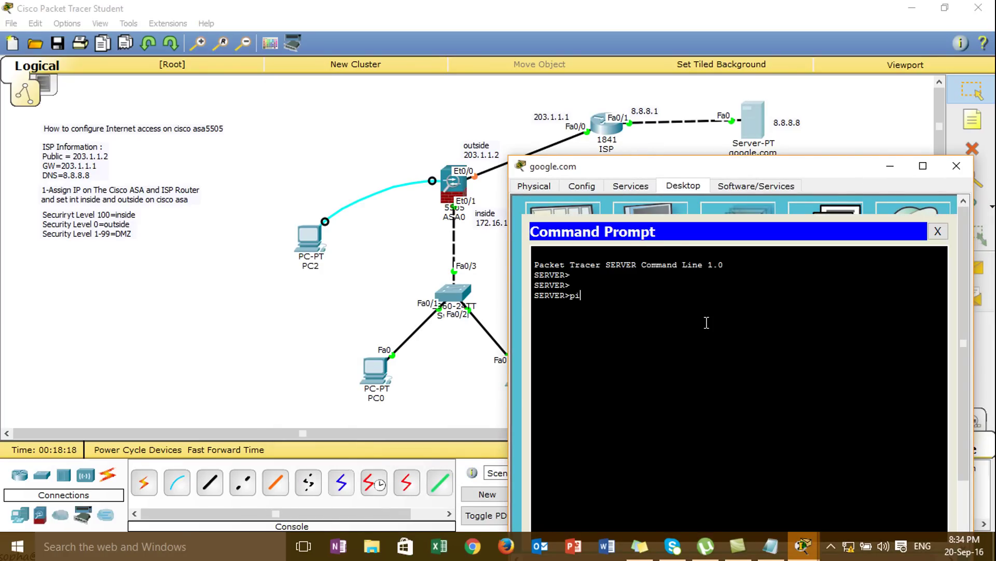
text(ng 8.8.8.1)
key(Return)
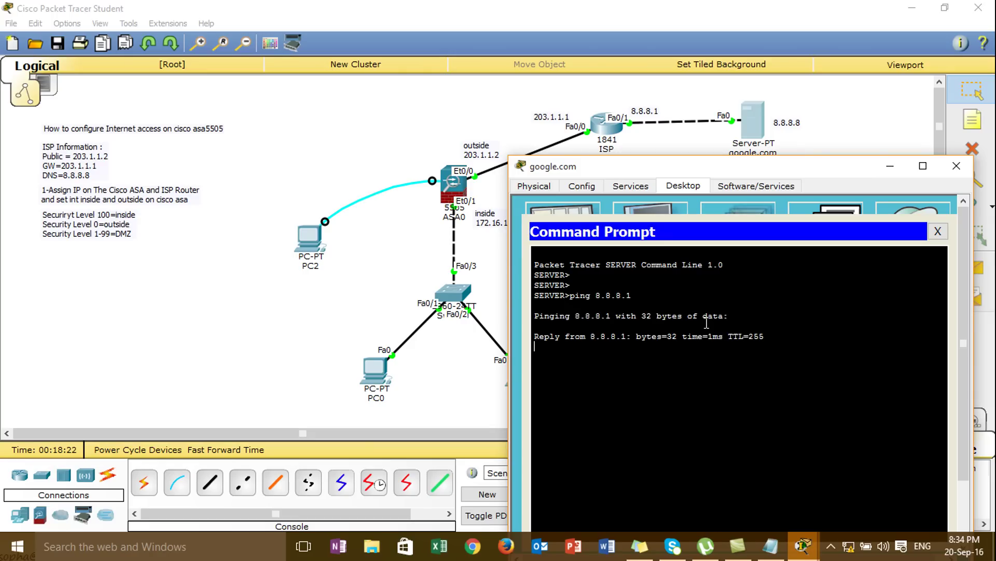
key(ctrl+c)
Ping the ISP router's address 203.1.1.1 from the google.com server.
key(Up)
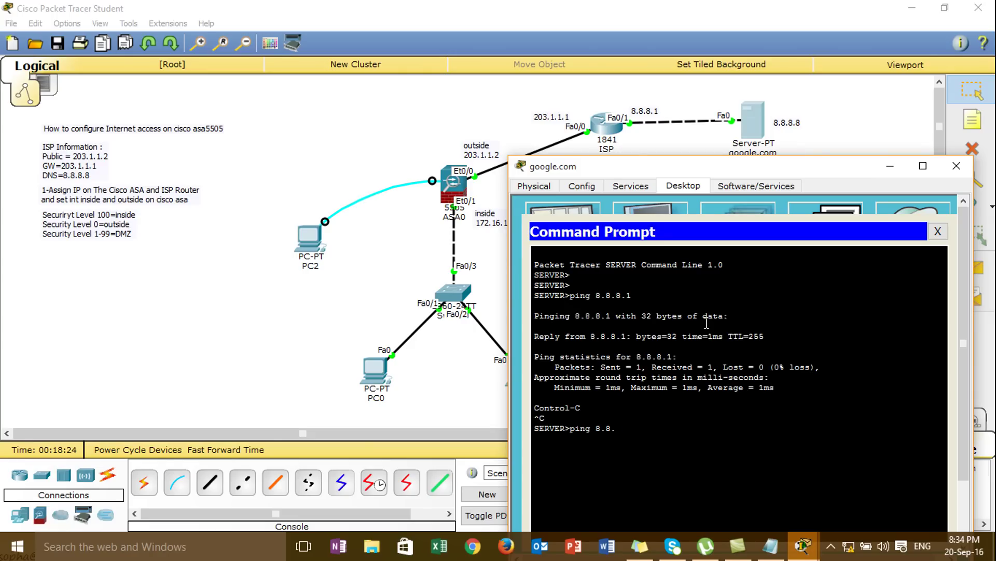
text(203.1.1.1)
key(Return)
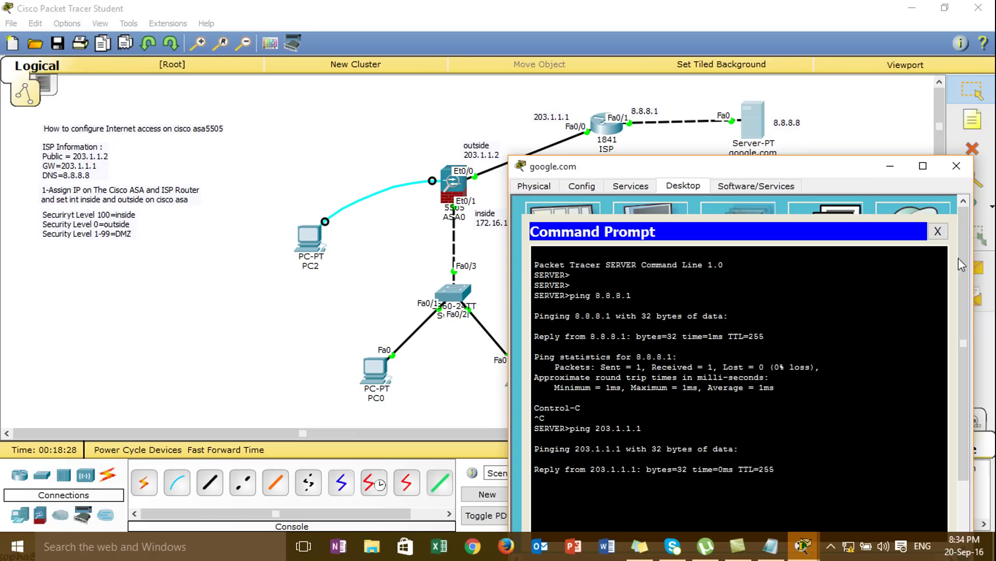
Close the server's window and add the note "2-Configure DHCP server and DNS Server on Cisco ASA" beneath the security-level notes.
click(957, 167)
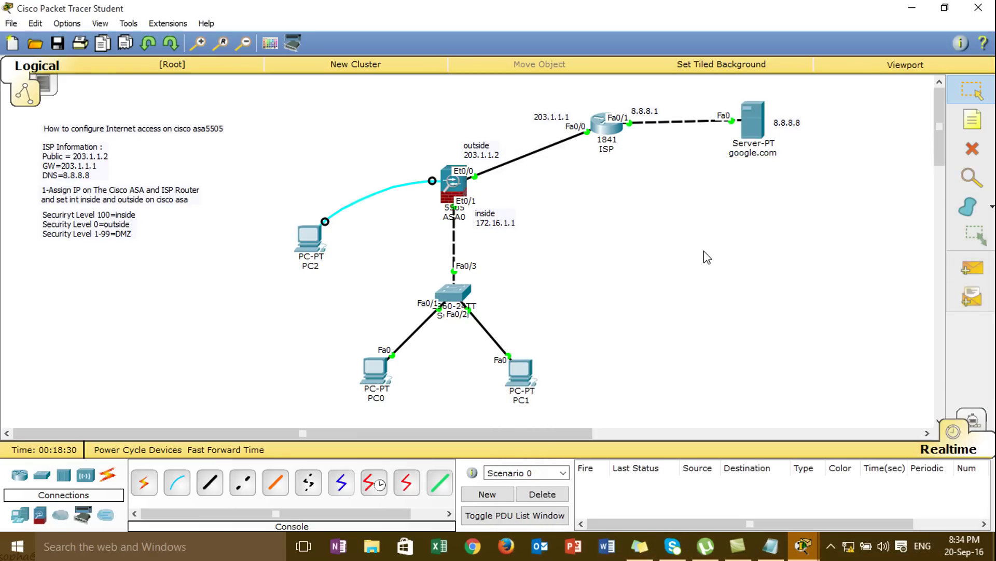
drag(27, 191, 172, 287)
click(172, 287)
click(973, 119)
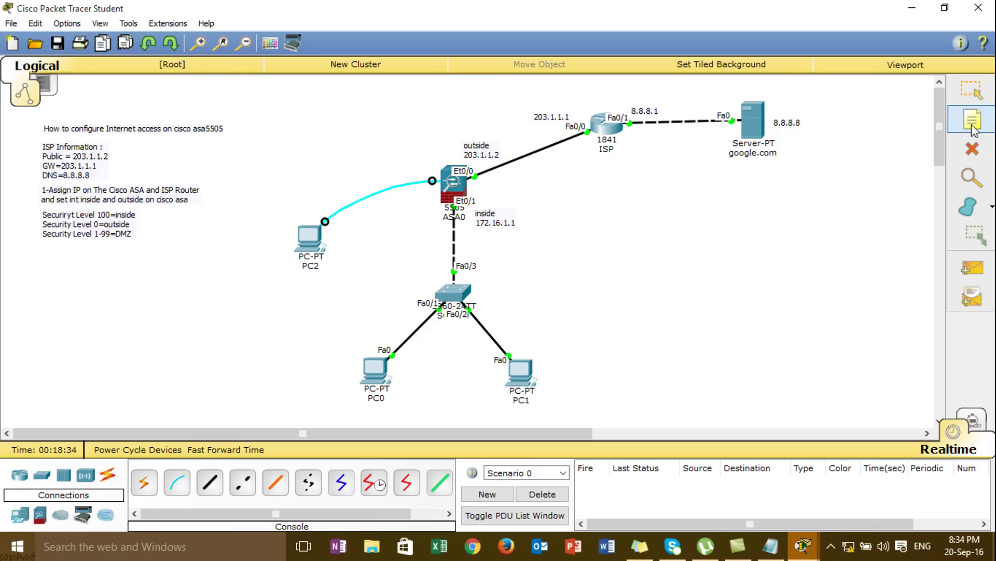
click(45, 247)
text(2-Co)
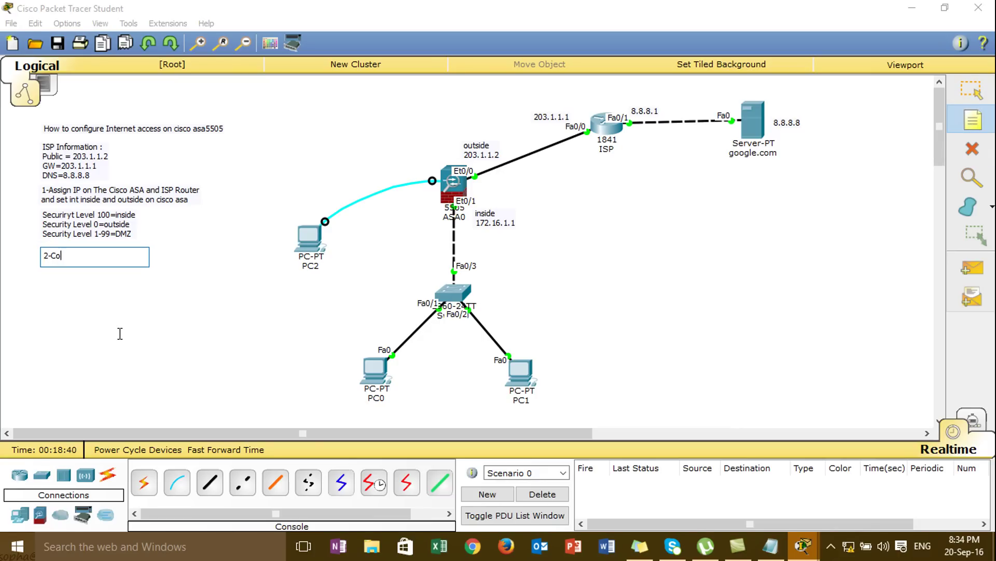
text(nfigure DHCP server and DNS Server on Ci)
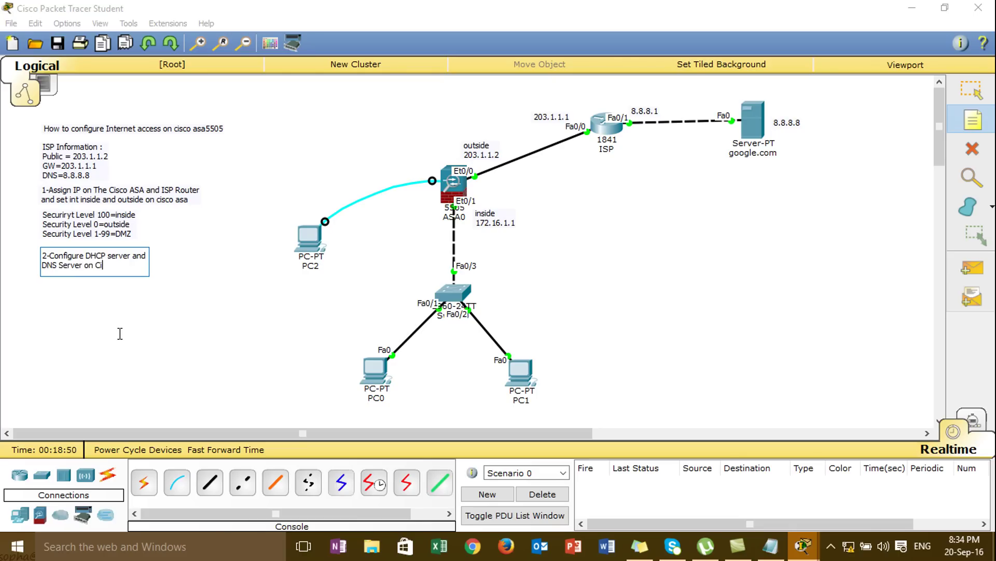
text(sco ASA)
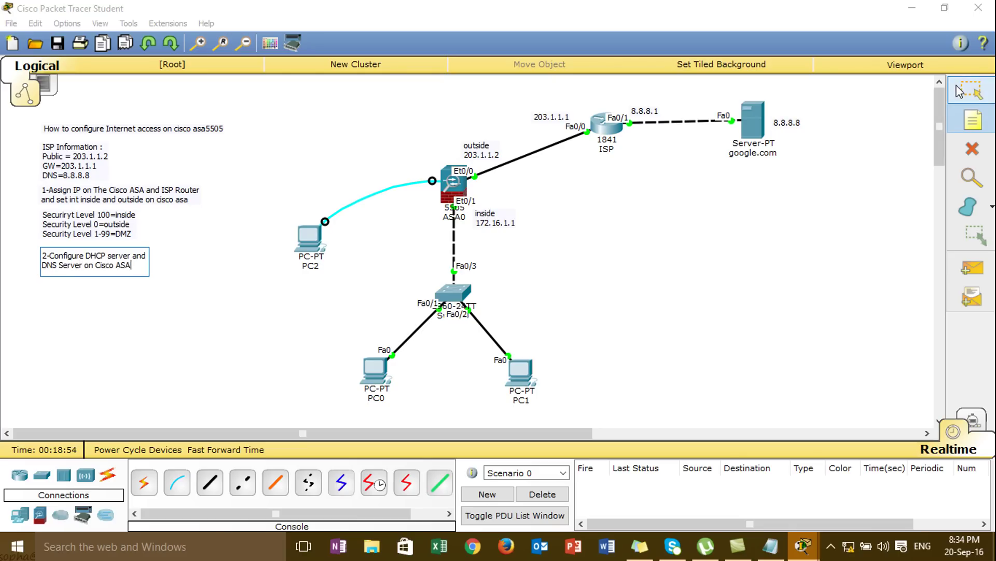
click(972, 89)
drag(106, 255, 197, 188)
click(219, 293)
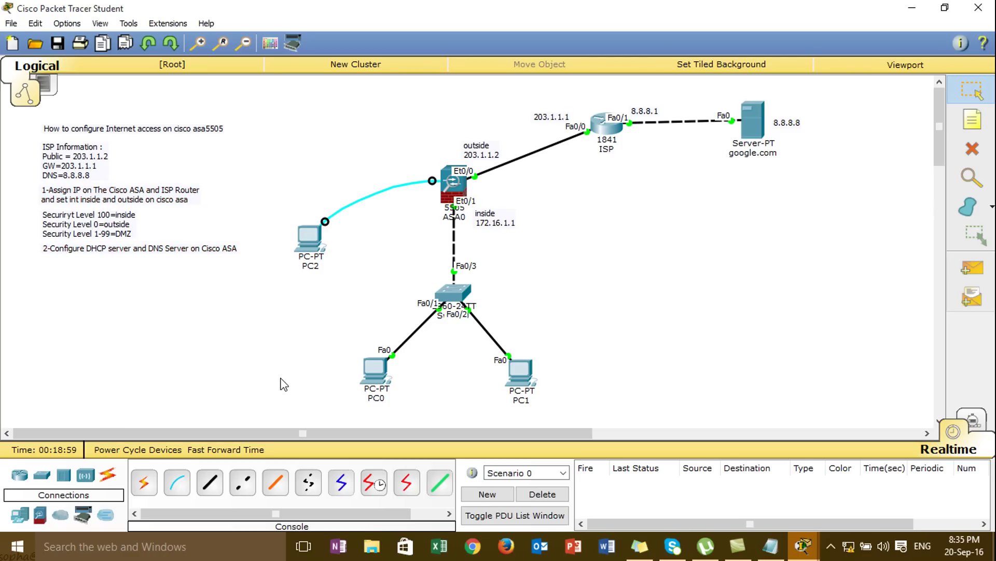
Exit interface configuration mode in the ASA session on PC2's terminal and return to the topology.
click(311, 253)
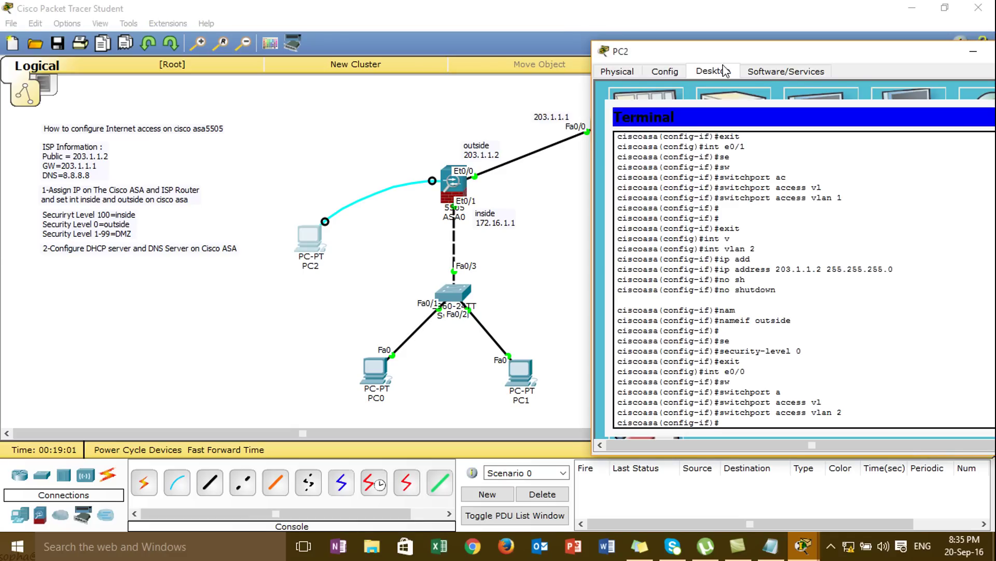
key(Return)
key(Return)
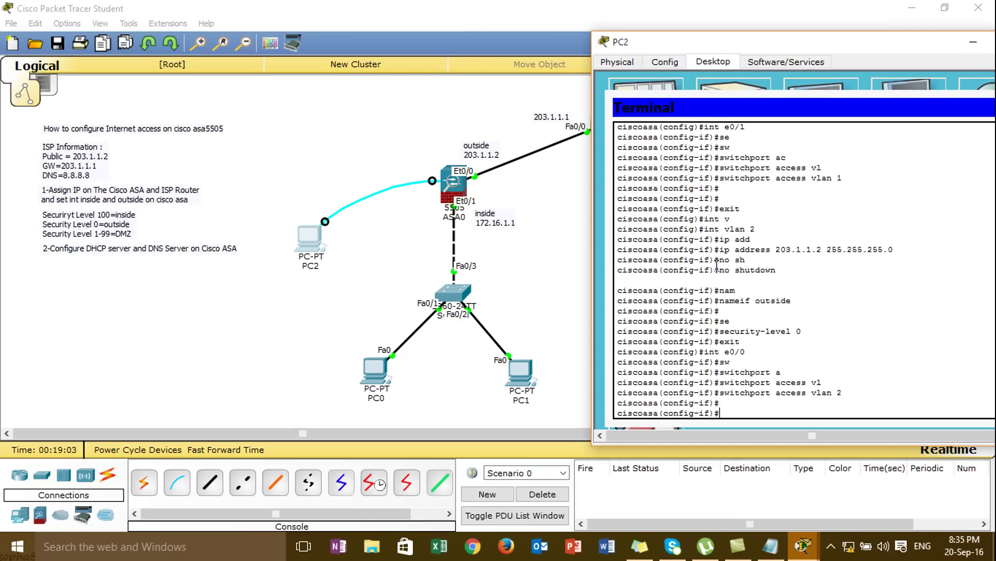
text(exit)
key(Return)
key(Return)
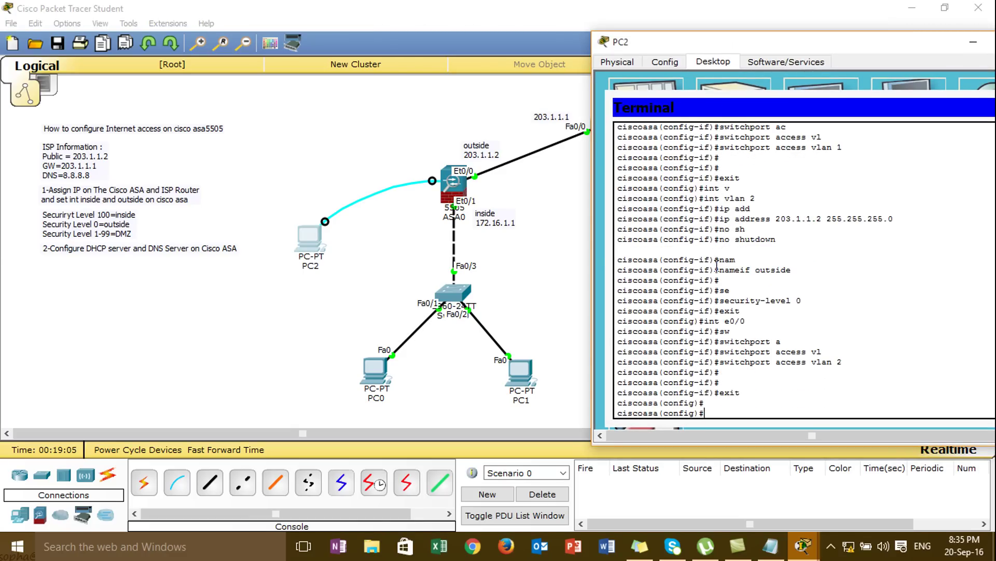
click(489, 146)
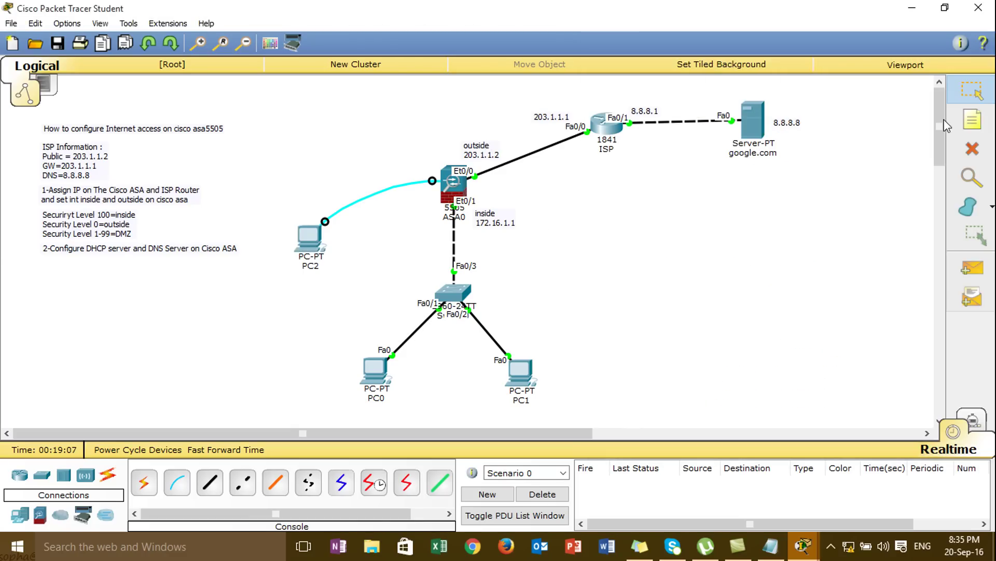
Add the note "172.16.1.5-172.16.1.6" directly below the DHCP and DNS server note.
click(972, 119)
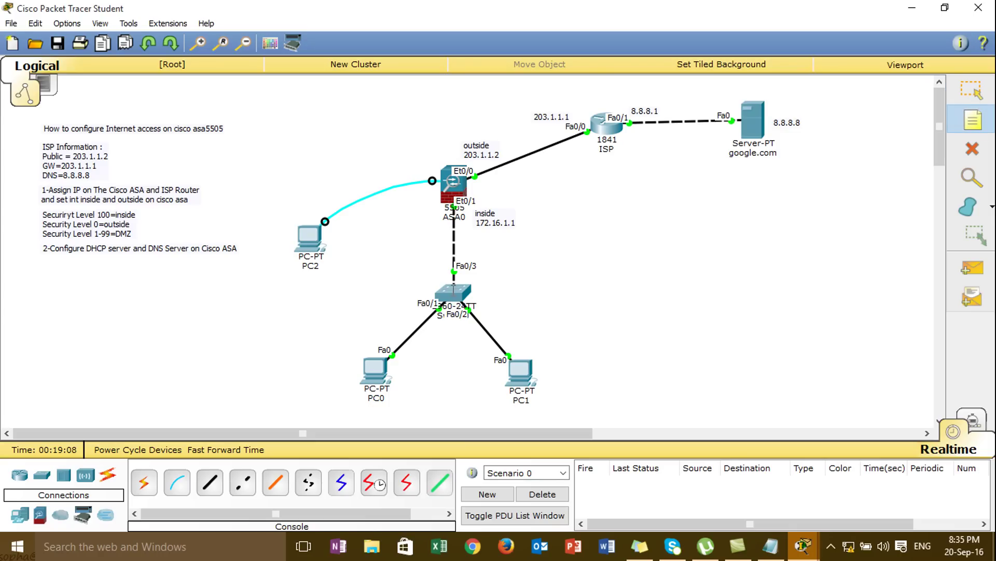
click(53, 265)
text(172.16.1.)
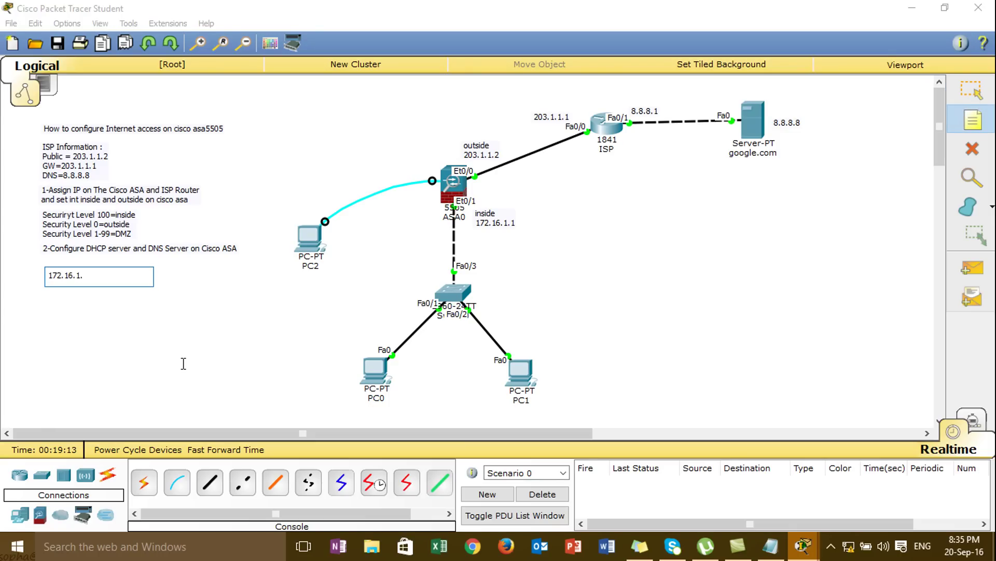
text(5-172.16.1.6)
click(972, 89)
drag(95, 274, 86, 265)
click(42, 267)
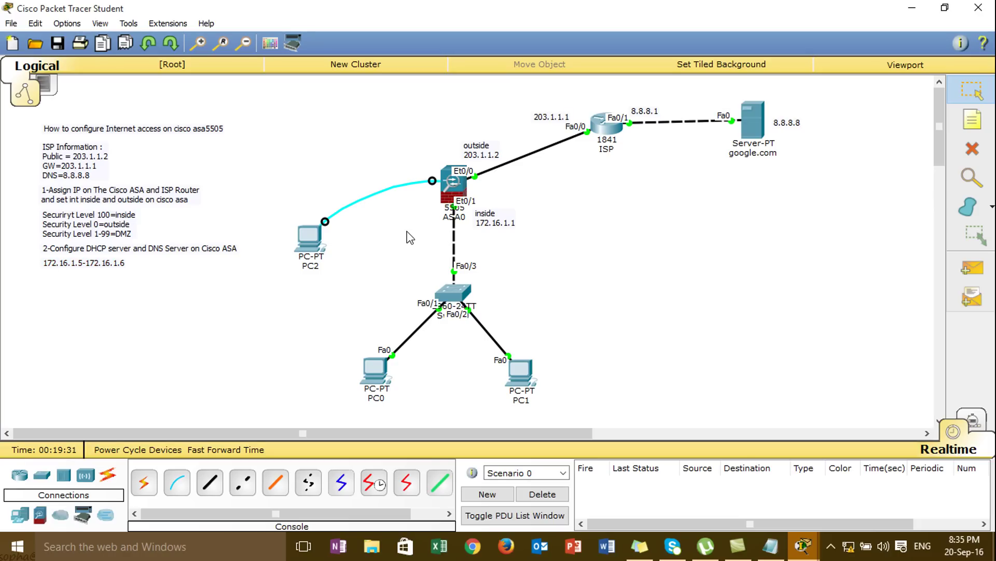
Switch PC0's IP configuration to DHCP and close its window.
drag(302, 356, 611, 410)
click(377, 372)
click(393, 116)
click(328, 163)
click(322, 179)
click(689, 144)
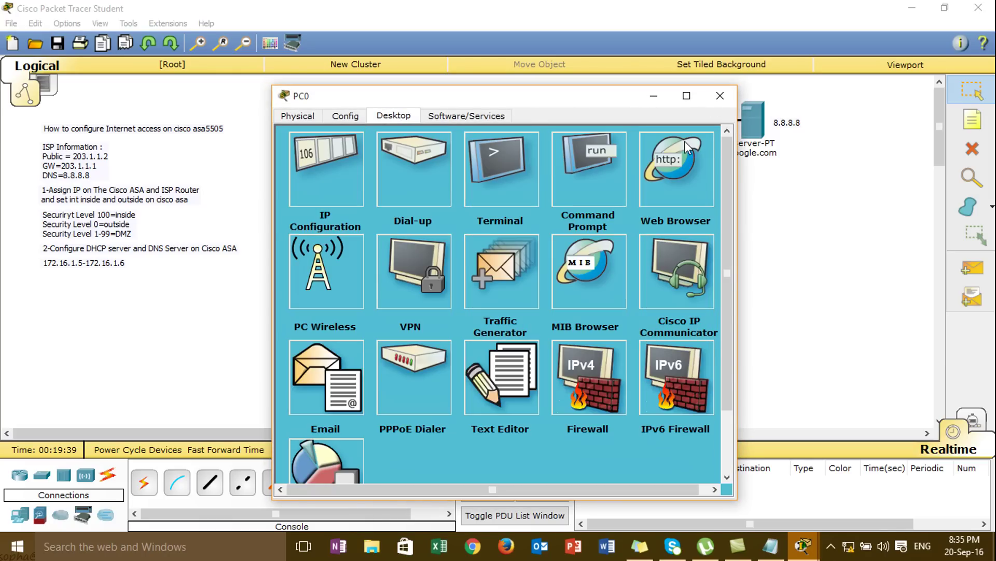
click(719, 96)
Switch PC1's IP configuration to DHCP and close its window.
double_click(521, 379)
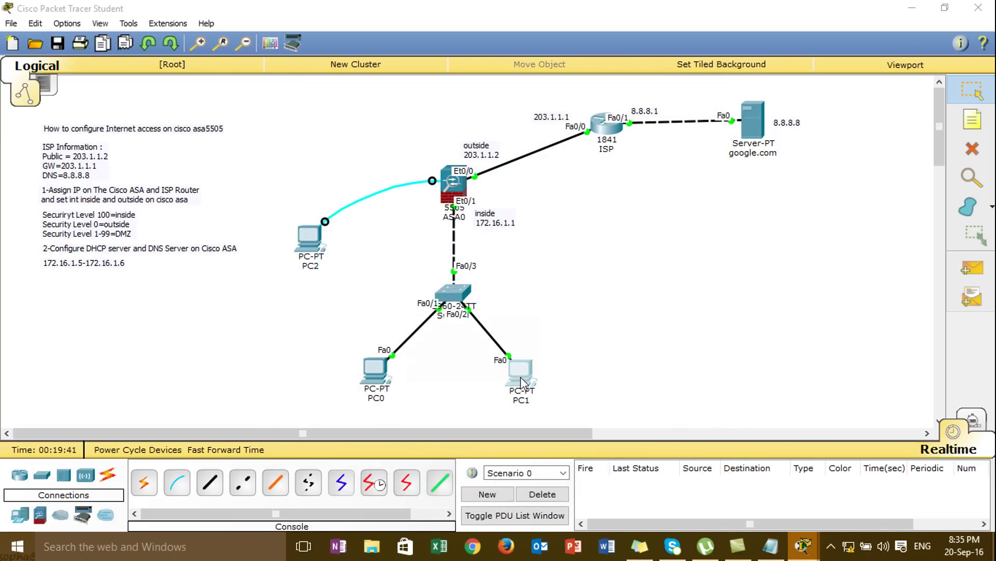
click(393, 116)
click(331, 176)
click(330, 180)
click(723, 98)
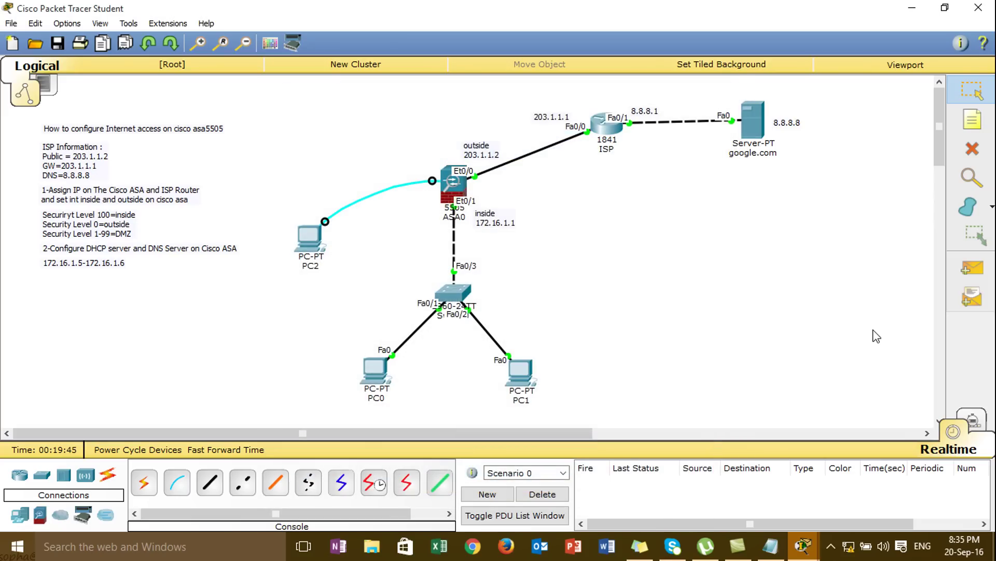
Define the ASA's DHCP pool from PC2's terminal with the command "dhcpd address 172.16.1.5-172.16.1.6 inside".
double_click(308, 238)
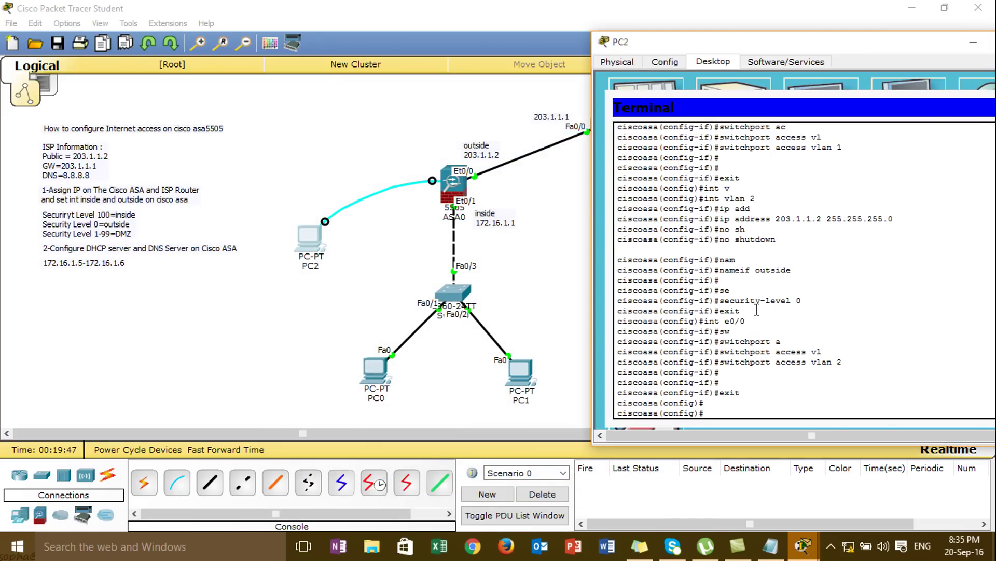
key(Return)
key(Return)
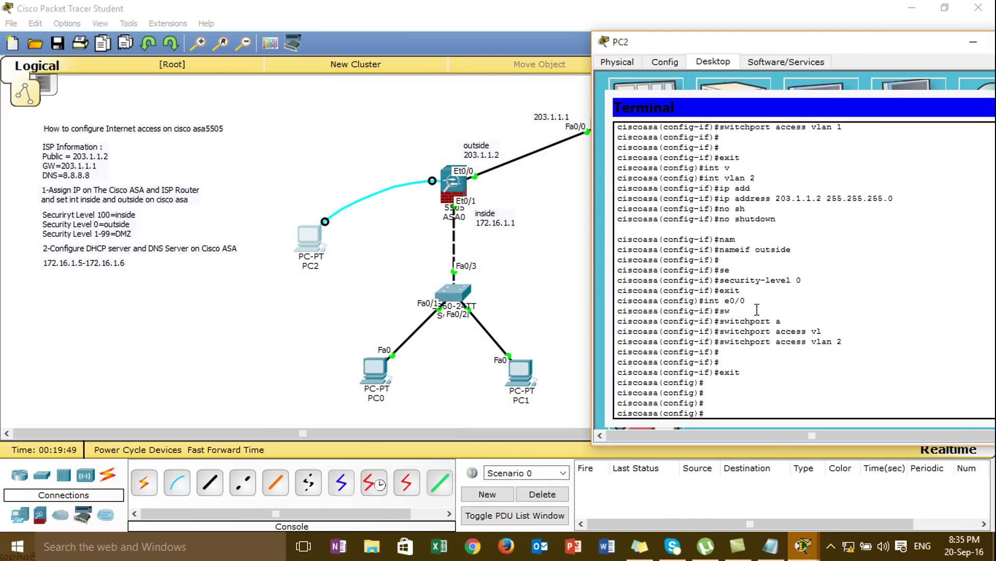
text(dh)
key(Tab)
text(ad)
key(Tab)
text(192.)
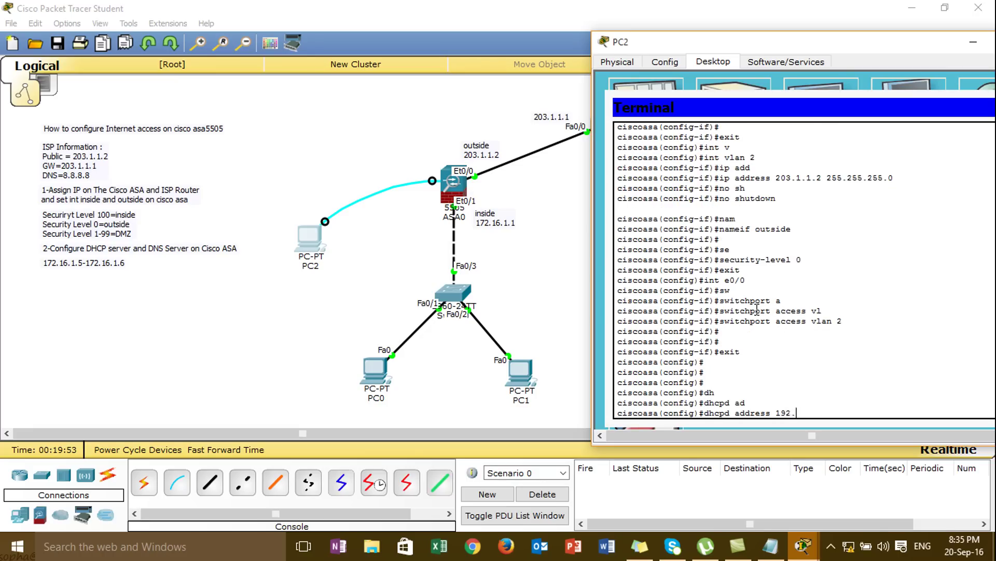
key(BackSpace)
text(72.16.1.5-172.16.1.6 in)
key(Tab)
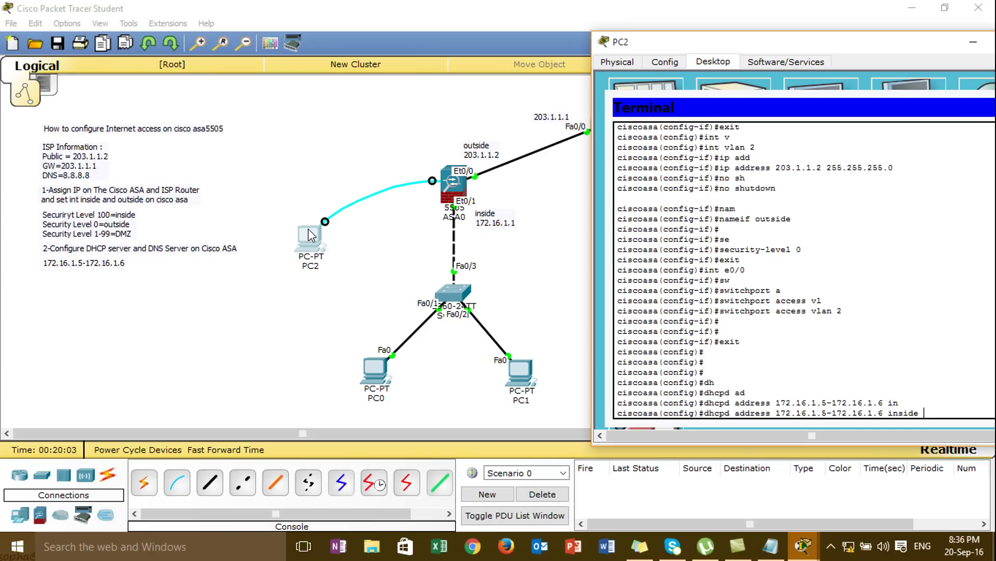
key(Return)
Set the DNS server for inside DHCP clients with the command "dhcpd dns 8.8.8.8 interface inside".
text(dh)
key(Tab)
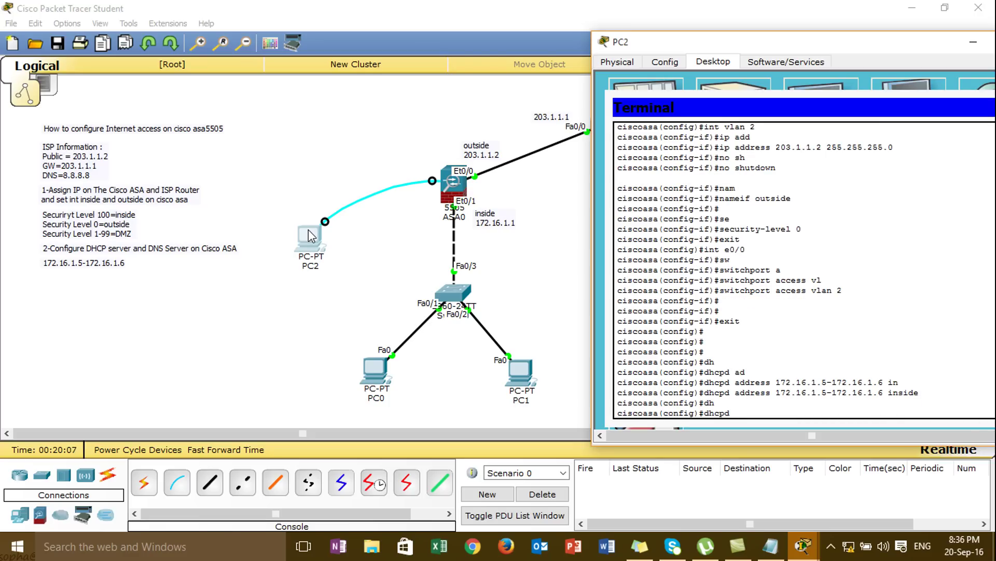
text(s)
key(BackSpace)
text(dns)
key(Tab)
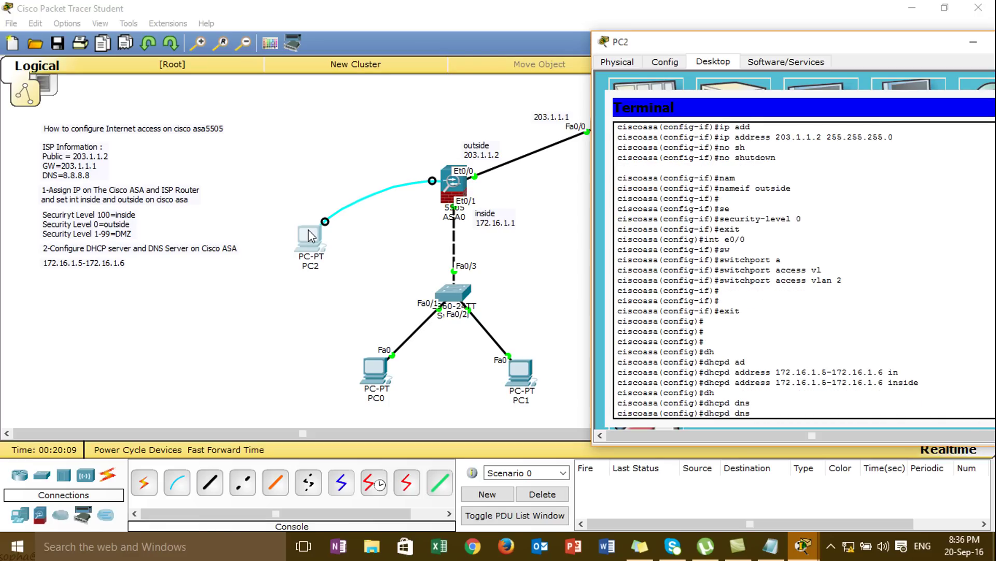
text(8.8.8.8)
key(Return)
text(en)
key(BackSpace)
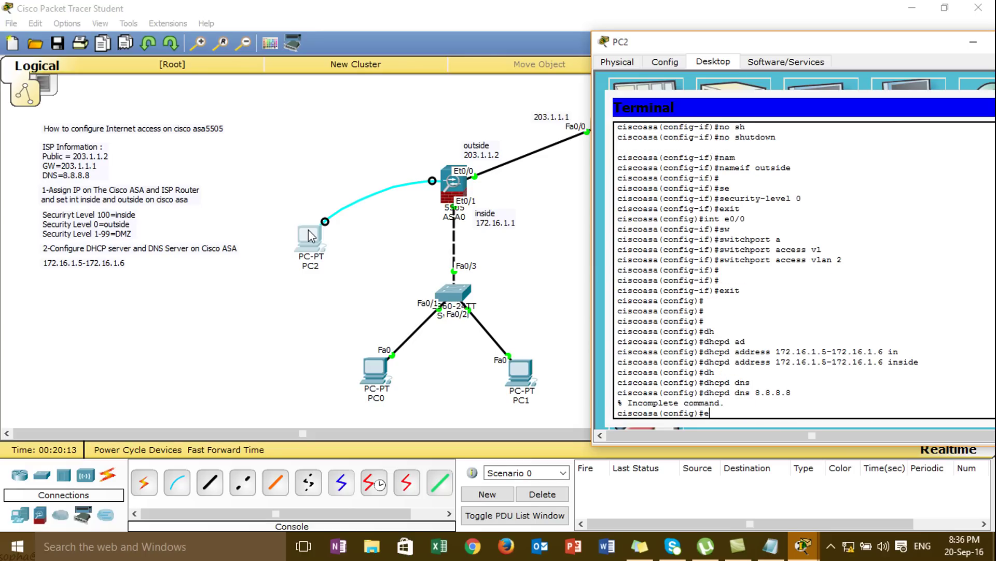
key(Up)
text(in)
key(Tab)
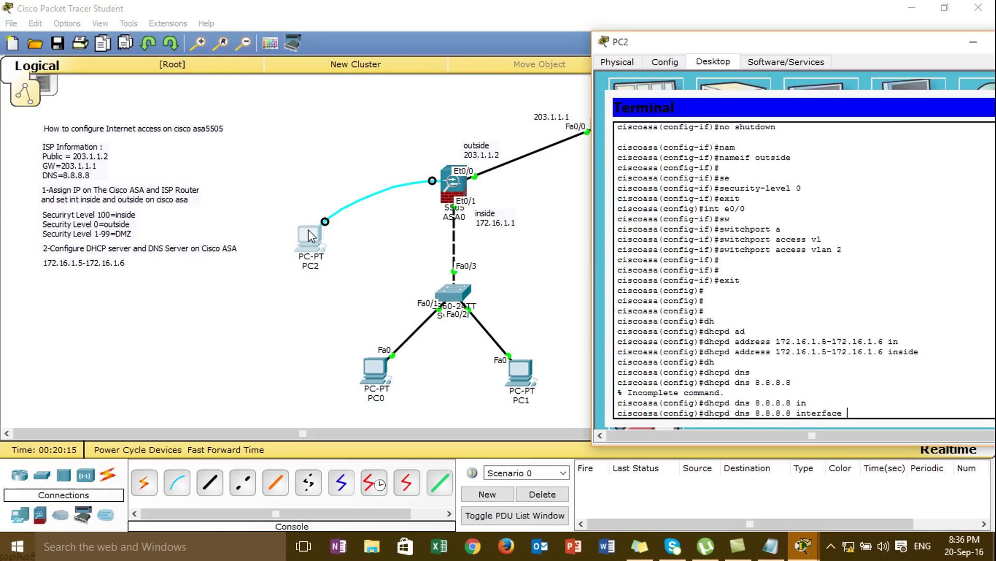
text(in)
key(Tab)
key(Return)
Leave configuration mode and display the ASA's running configuration with "show running-config".
text(end)
key(Return)
text(shg)
key(Tab)
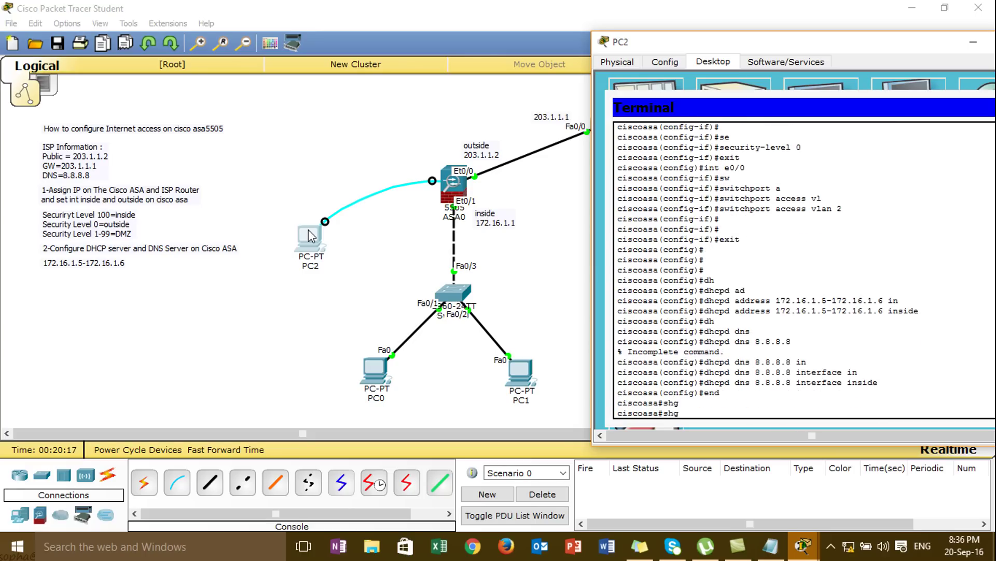
text(h)
key(Tab)
text(o)
key(Tab)
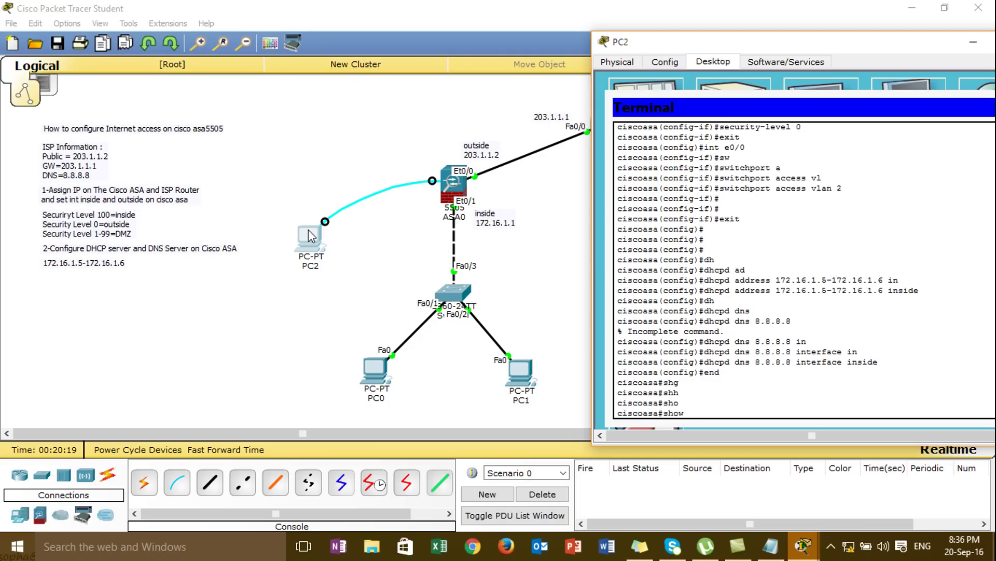
text(run)
key(Tab)
key(Return)
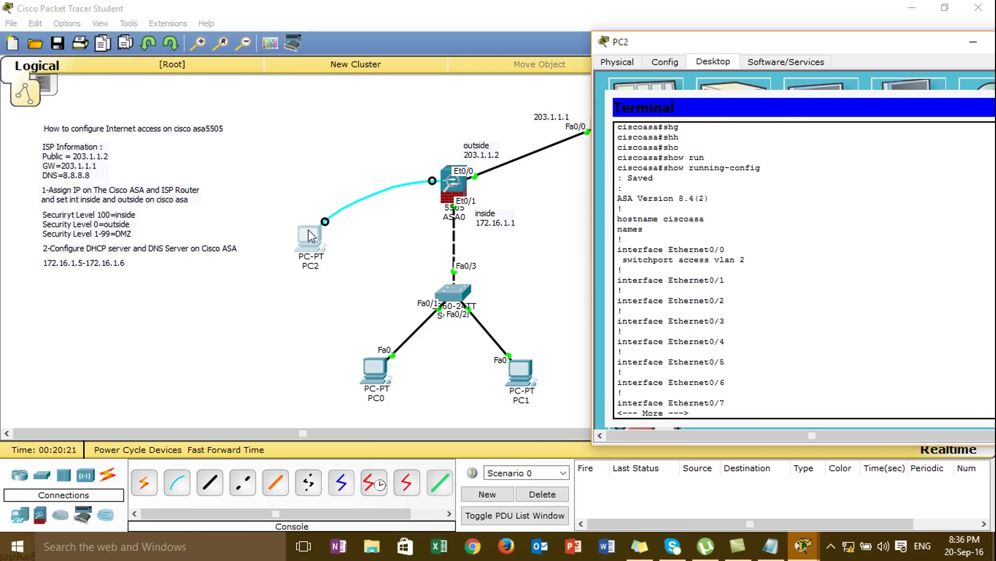
Page through the whole running configuration to examine its dhcpd settings, and return to the topology.
key(Return)
key(Return)
key(Return)
key(Return)
key(Return)
key(Return)
key(Return)
key(Return)
key(Return)
key(Return)
key(Return)
key(Return)
key(Return)
key(Return)
key(Return)
key(Return)
key(Return)
key(Return)
key(Return)
key(Return)
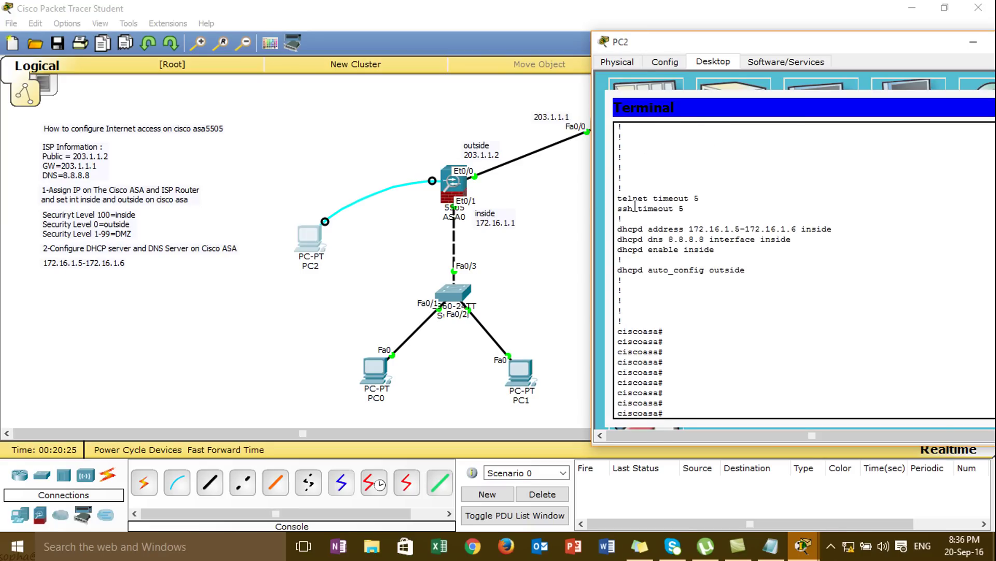
click(533, 209)
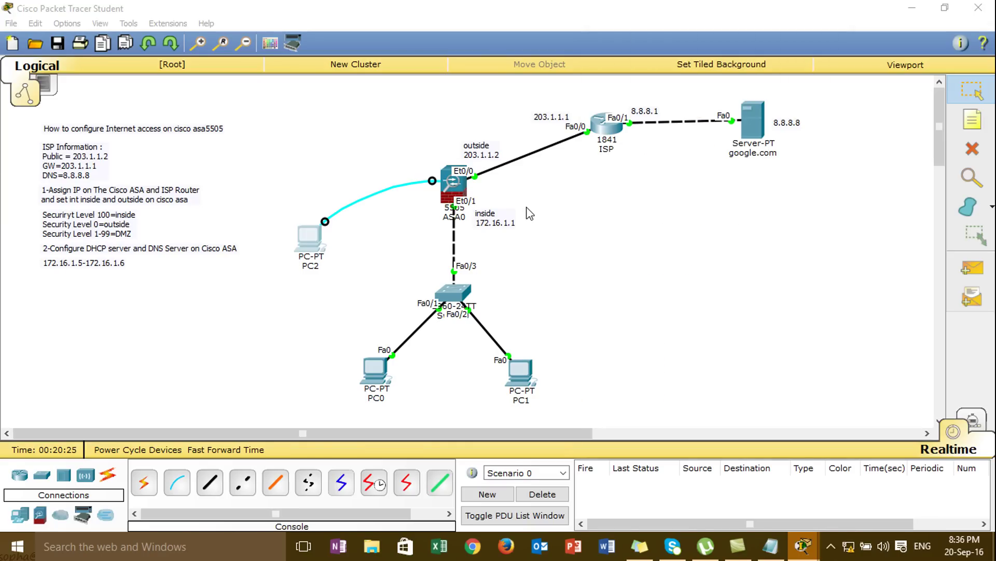
Check the DHCP-assigned IP settings of PC0 and PC1, and close PC0's IP Configuration.
click(375, 360)
click(321, 157)
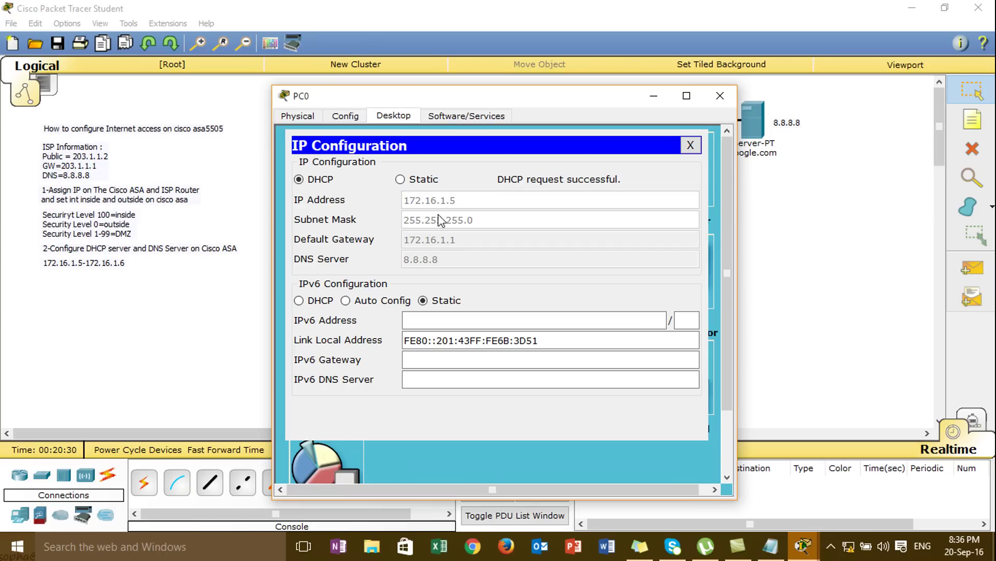
click(654, 97)
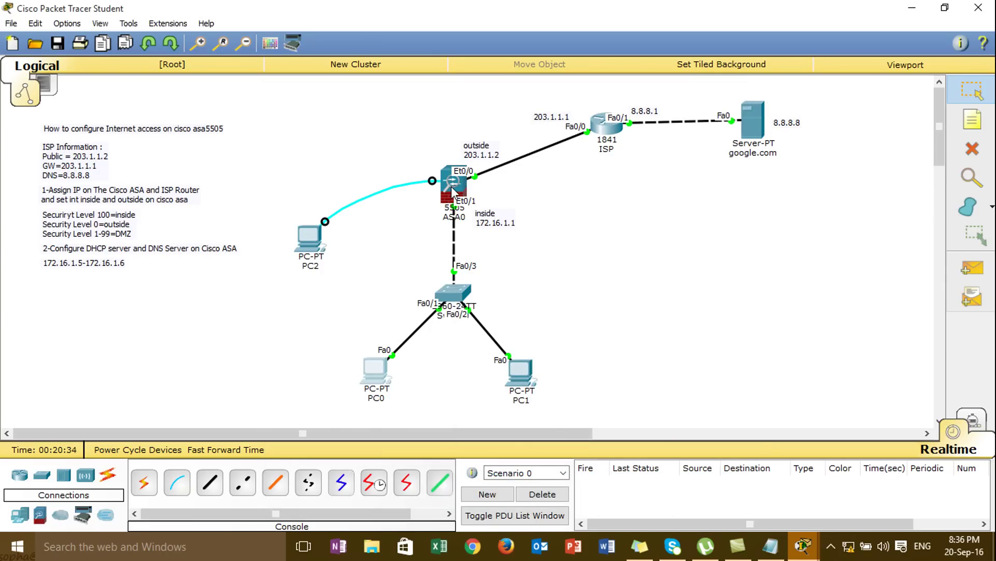
mouse_move(451, 187)
click(522, 377)
click(356, 167)
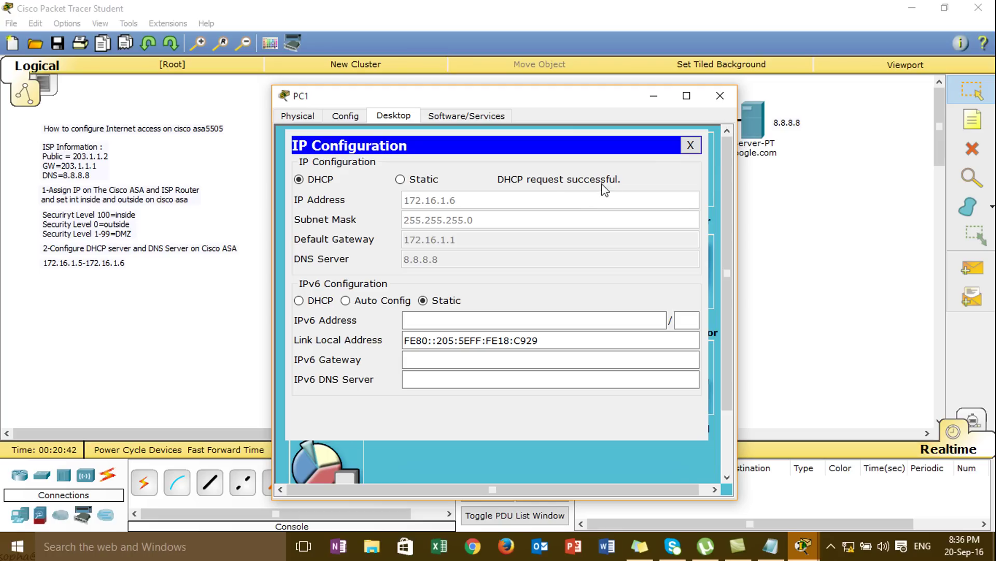
click(720, 96)
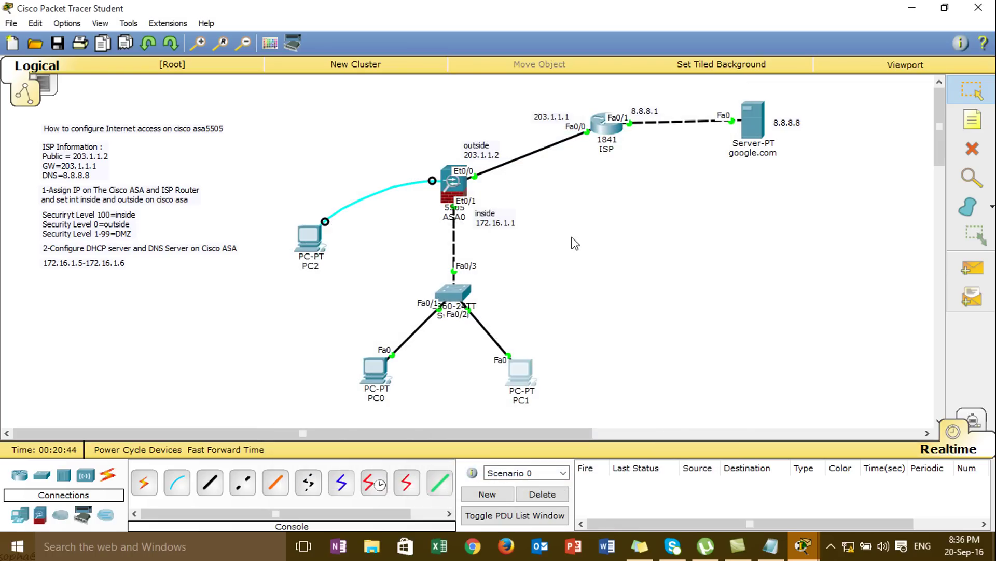
click(382, 370)
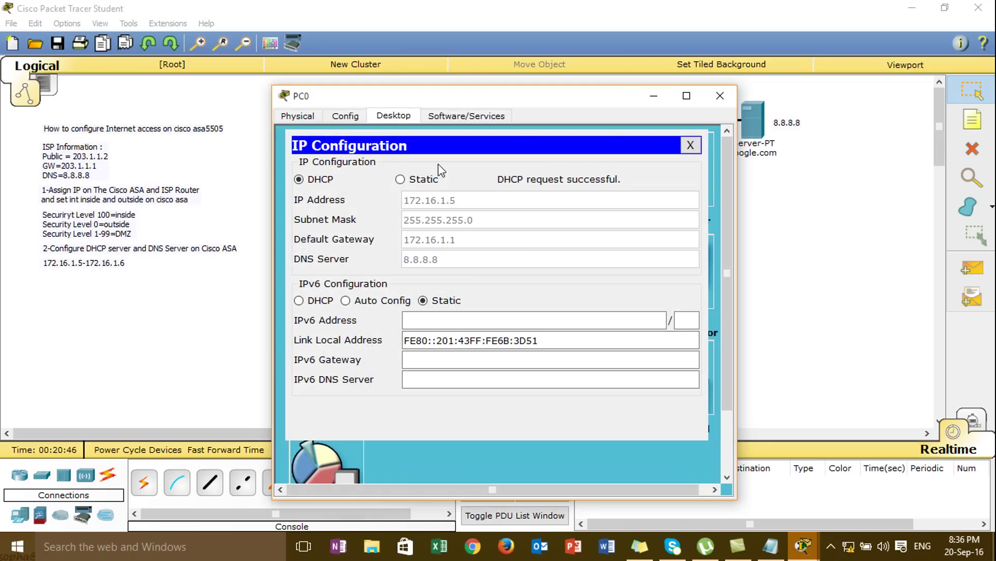
click(690, 146)
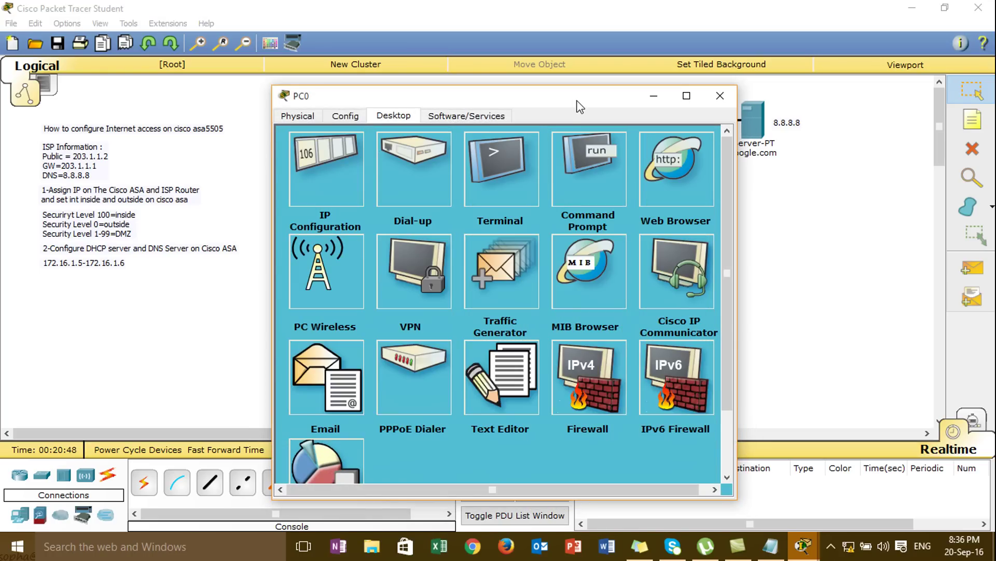
Ping the ASA's inside address 172.16.1.1 from PC0's Command Prompt, and close the PC0 window.
drag(597, 96, 846, 39)
click(823, 118)
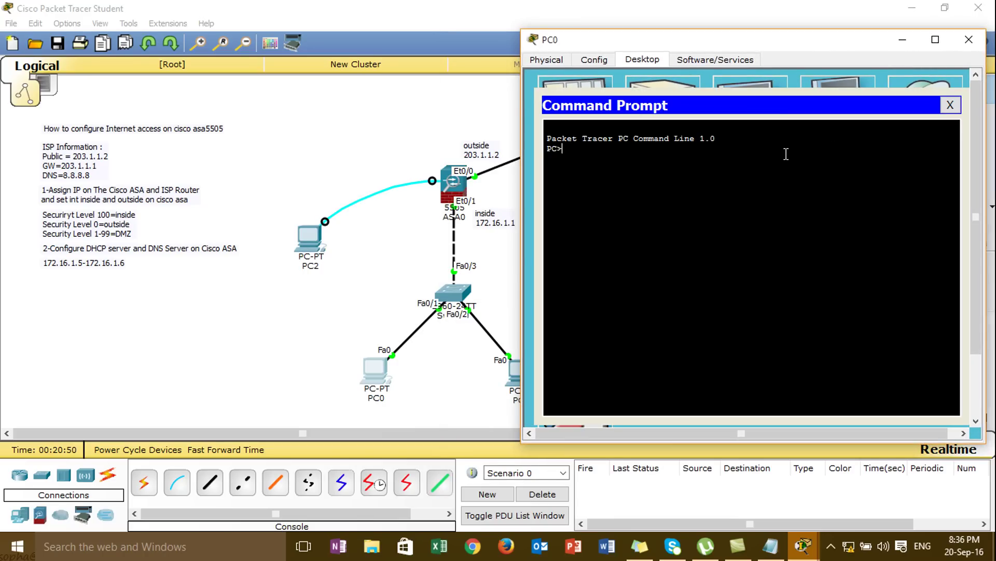
key(Return)
text(ping 172.16.1.1)
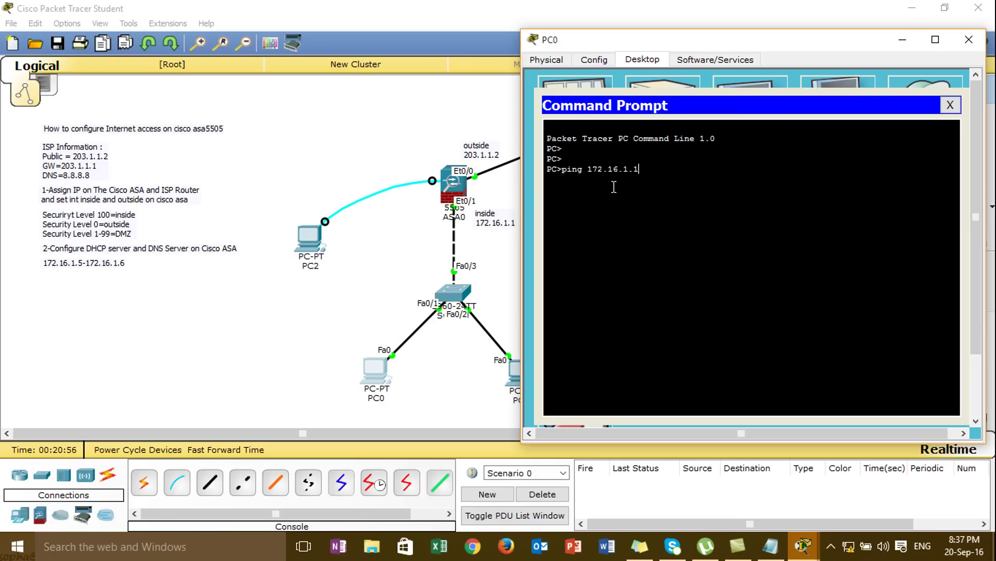
key(Return)
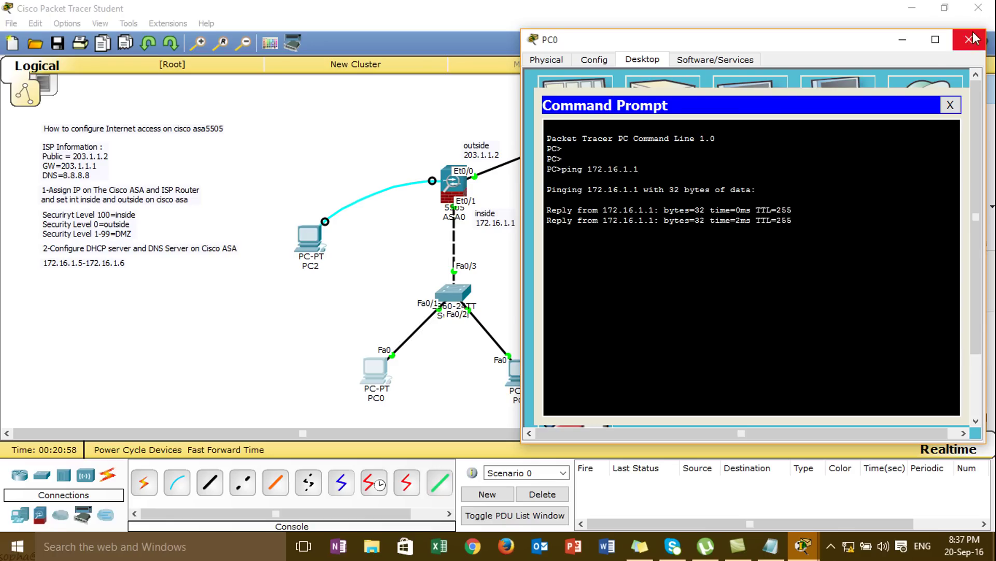
click(969, 39)
Ping 172.16.1.1 from PC1's Command Prompt, and close the PC1 window.
click(525, 372)
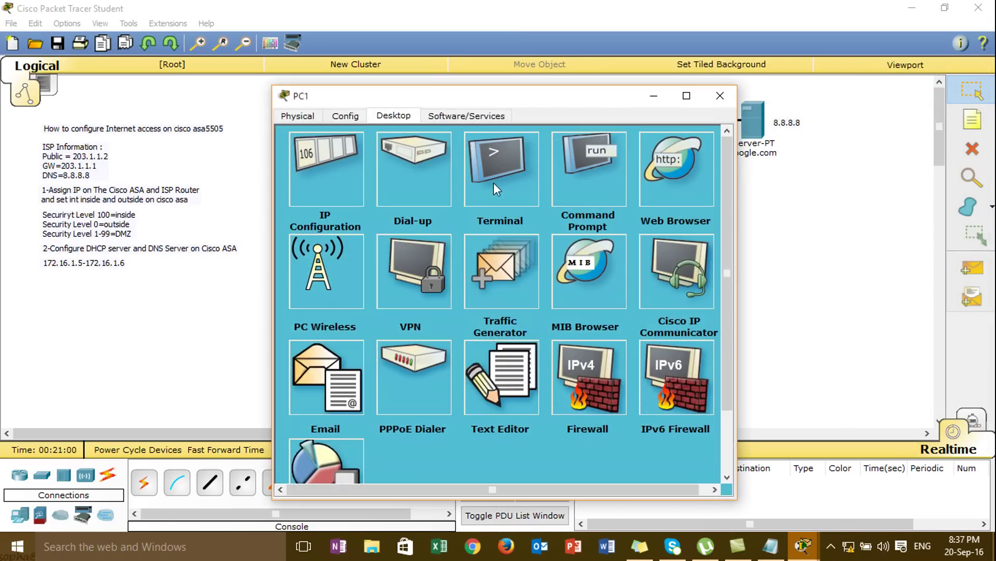
click(599, 185)
text(ping 172.16.1.1)
key(Return)
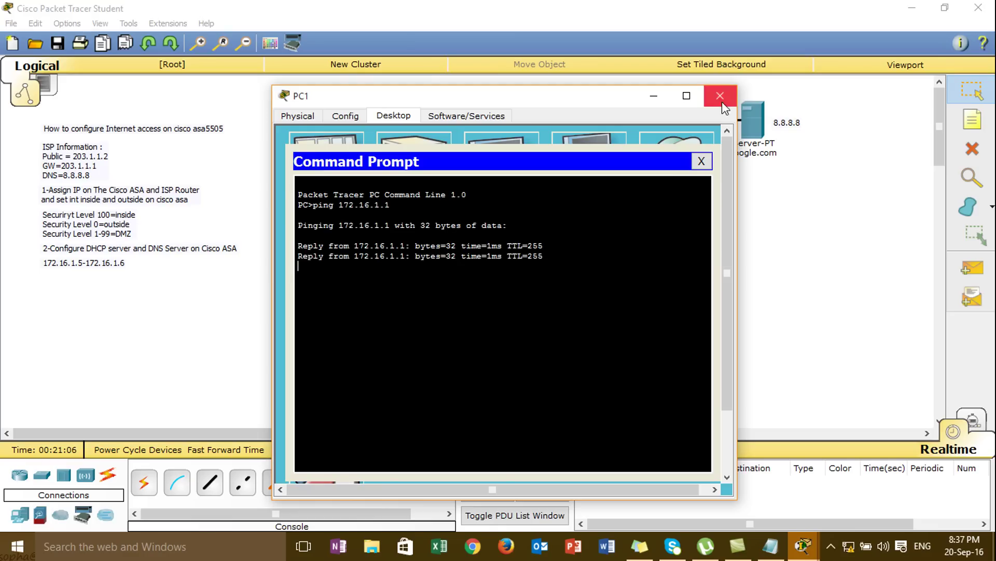
click(720, 96)
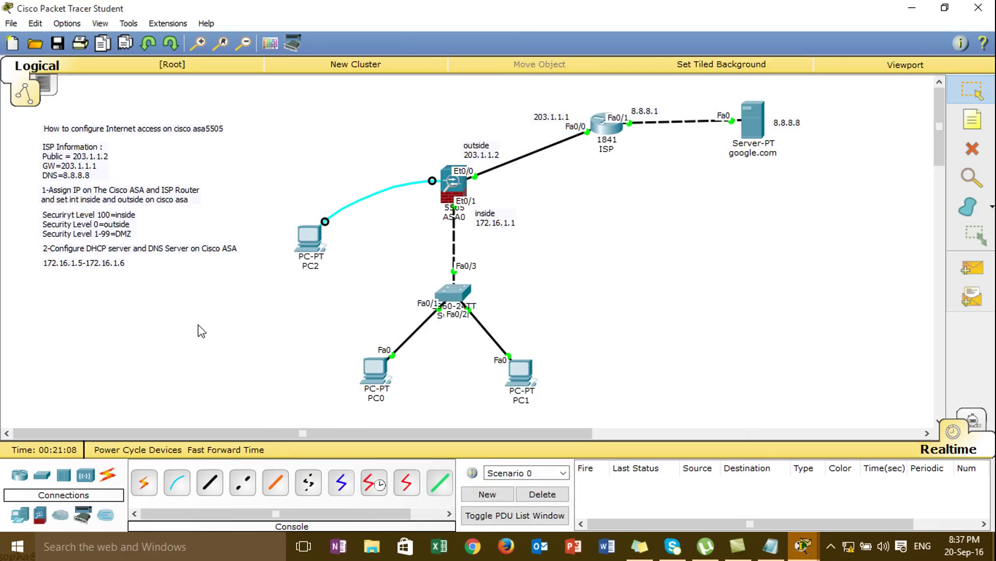
Add the note "3-Configure Default route on cisco asa and dynamic route on cisco isp(ospf 1 )" below the DHCP address range note.
click(972, 119)
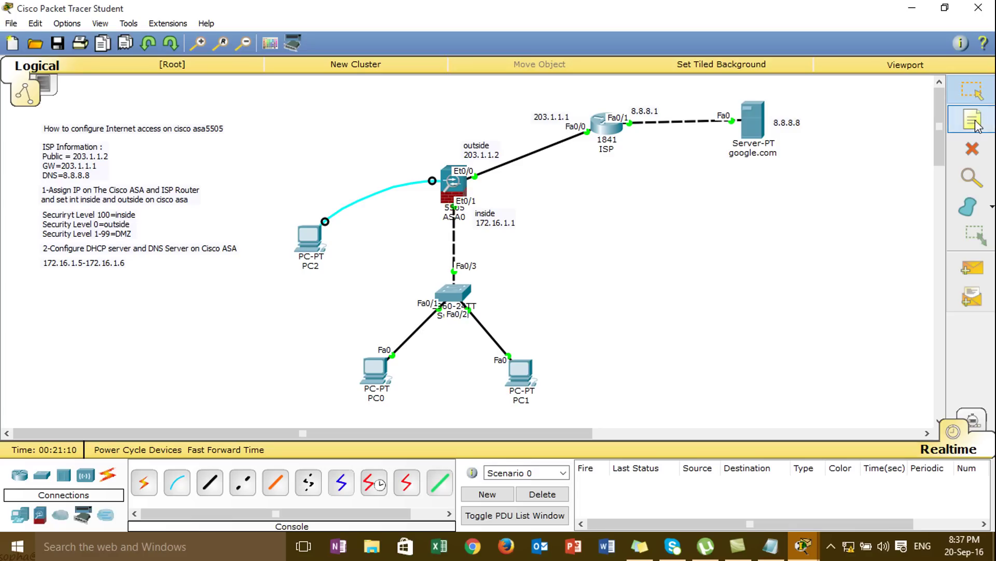
click(45, 279)
text(3)
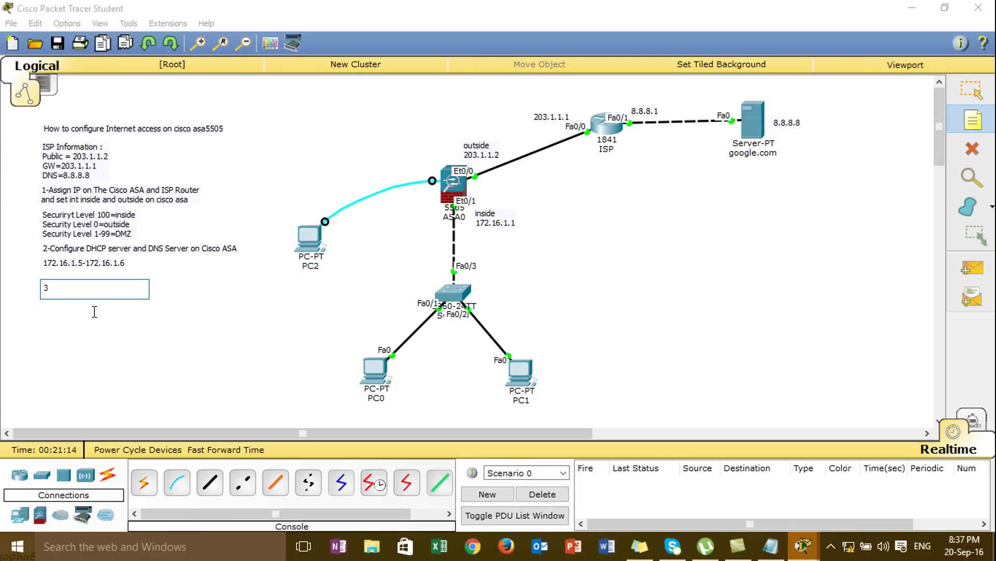
text(-CO)
key(BackSpace)
text(c)
text(co)
key(BackSpace)
text(on)
text(fig)
text(ure De)
text(fual)
key(BackSpace)
key(BackSpace)
text(ault route on cisco)
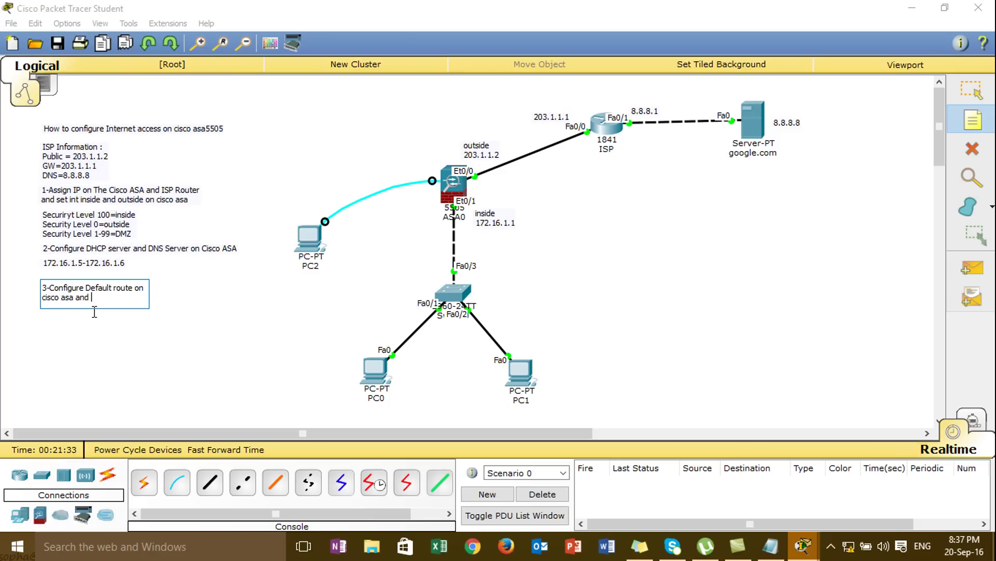
text( asa and dynamice)
key(BackSpace)
text(route on cisco isp)
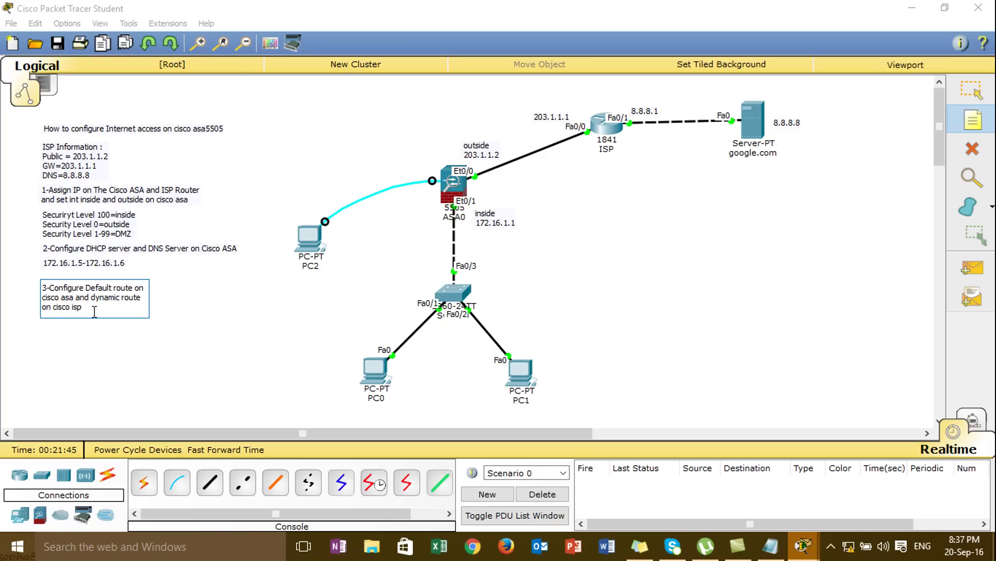
text((o)
text(spf 1 ))
key(Return)
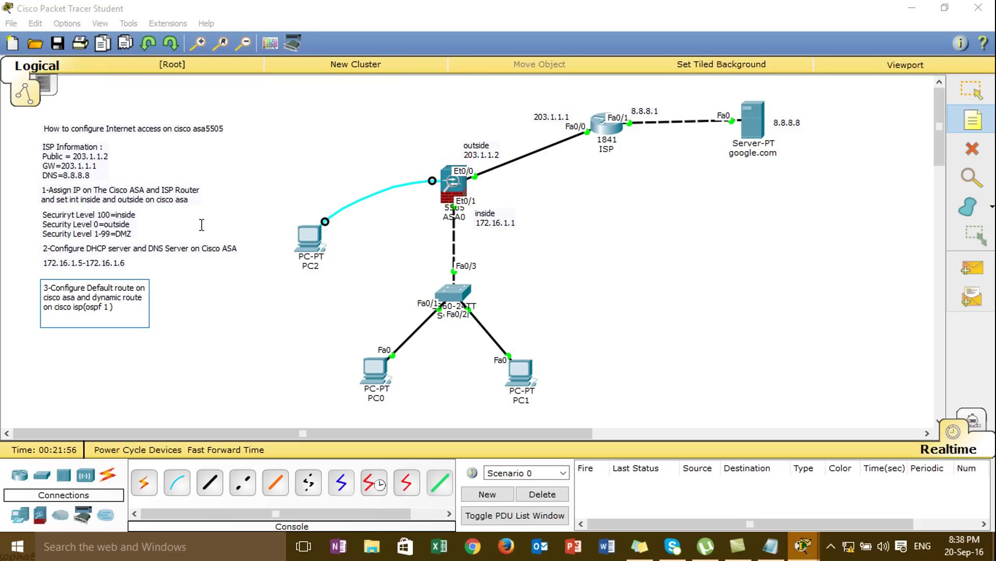
click(967, 90)
drag(116, 286, 110, 278)
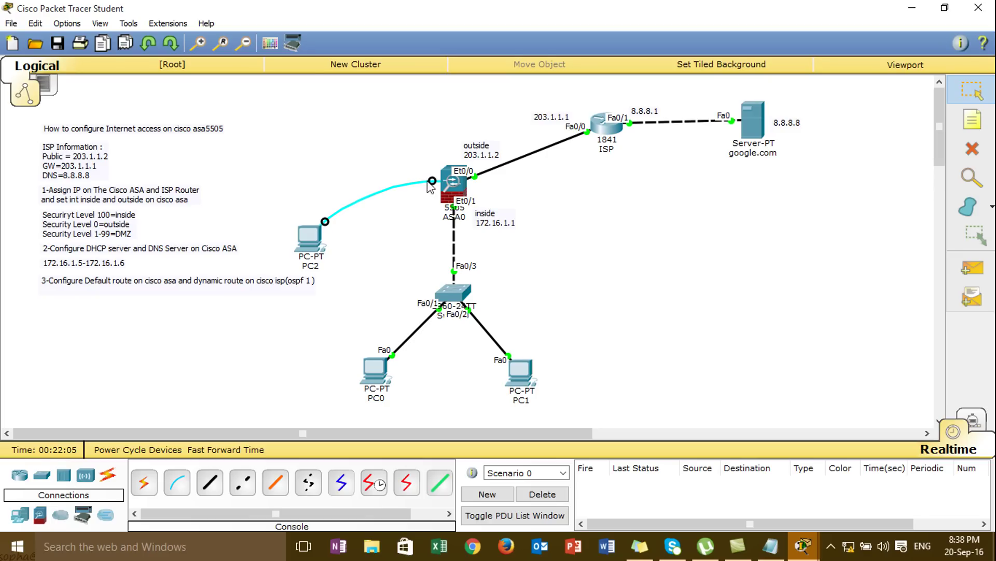
Return to the ASA console in PC2's terminal and enter configuration mode with "configure terminal".
mouse_move(447, 182)
click(310, 238)
key(Return)
key(Return)
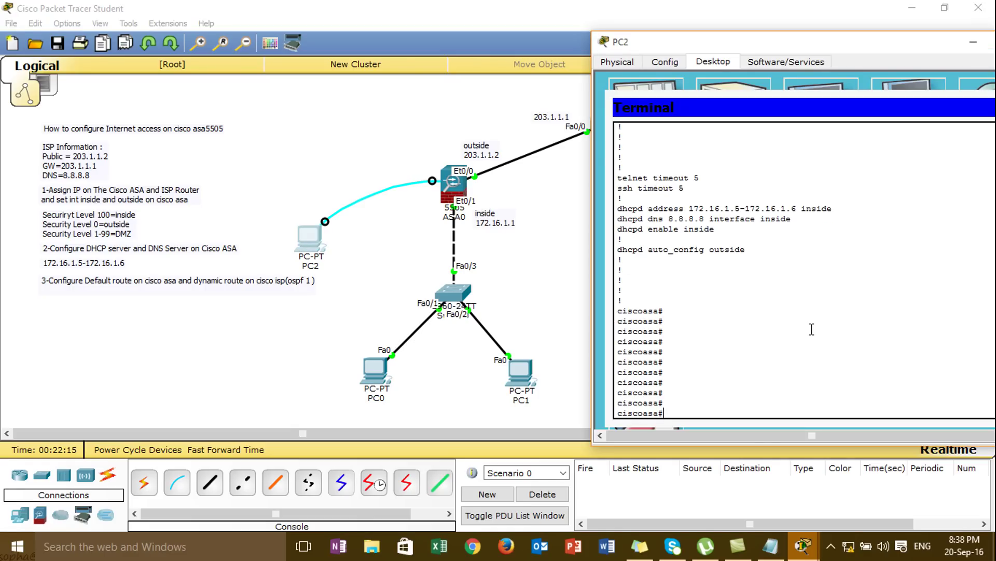
key(Return)
text(conf)
key(Tab)
text(t)
key(Tab)
key(Return)
Add the ASA's default route with "route outside 0.0.0.0 0.0.0.0 203.1.1.1", and return to the topology.
text(route)
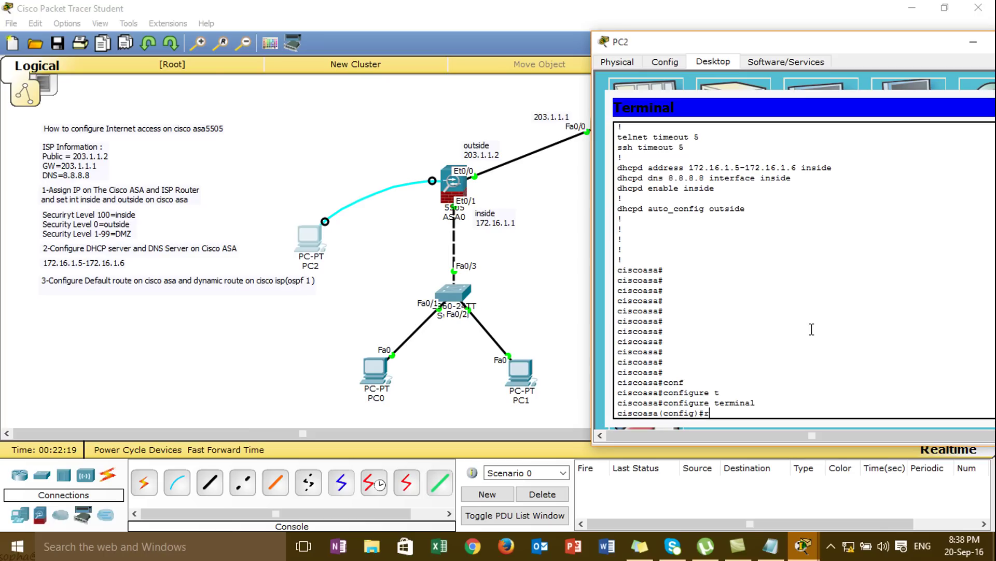
key(Tab)
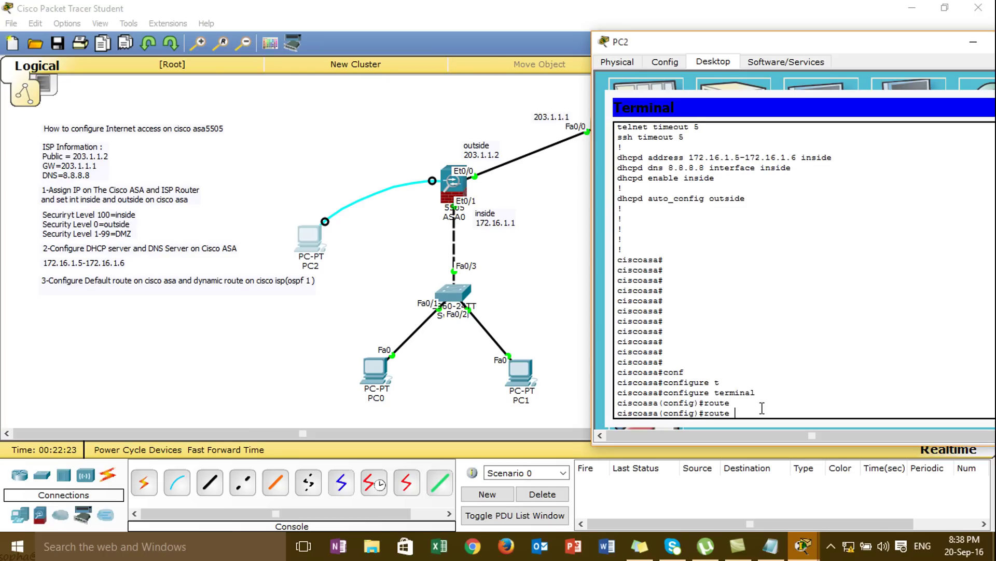
text(ou)
key(Tab)
text(0.0.0.0)
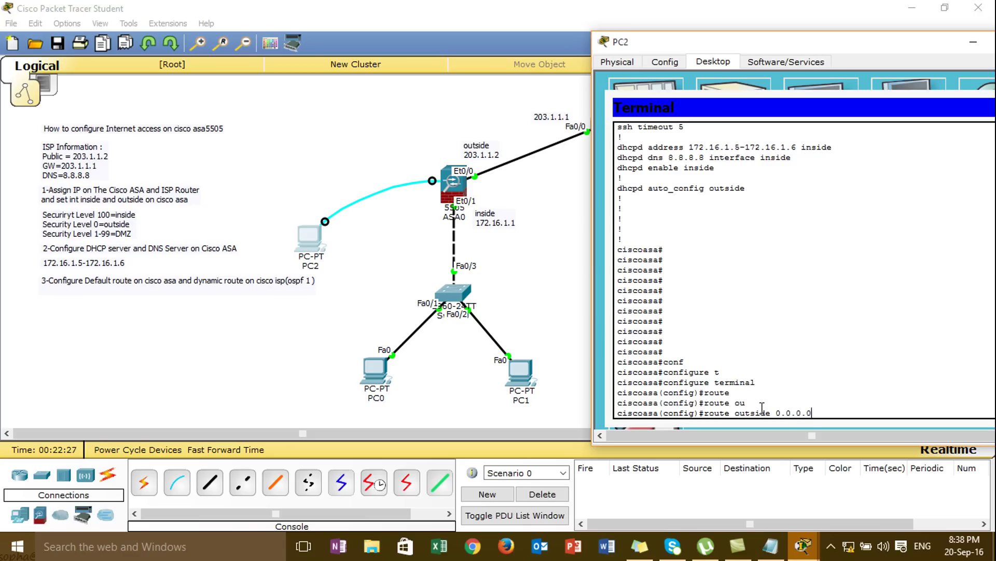
text( 0.0.0.0)
text(203.1.1.1)
key(Return)
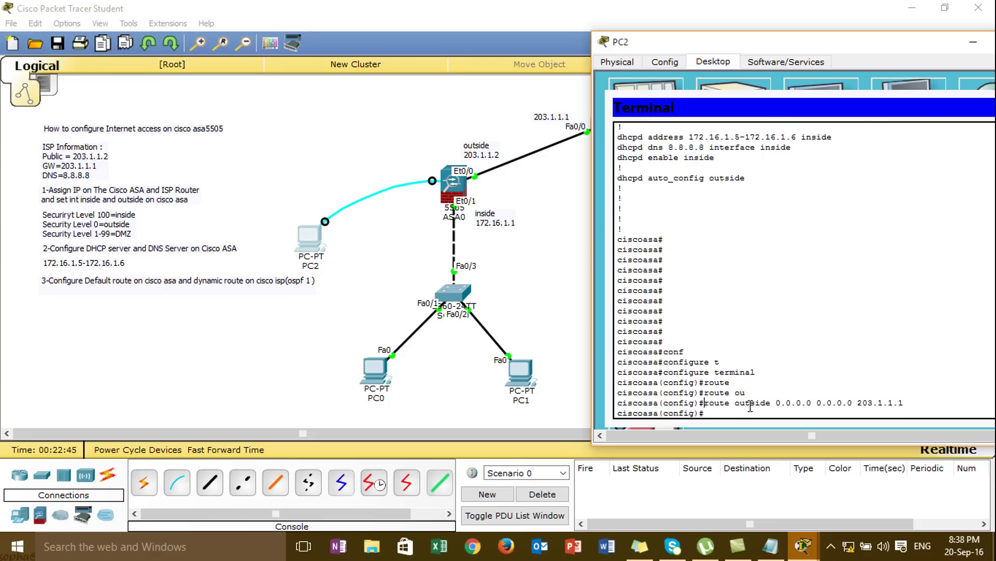
click(573, 275)
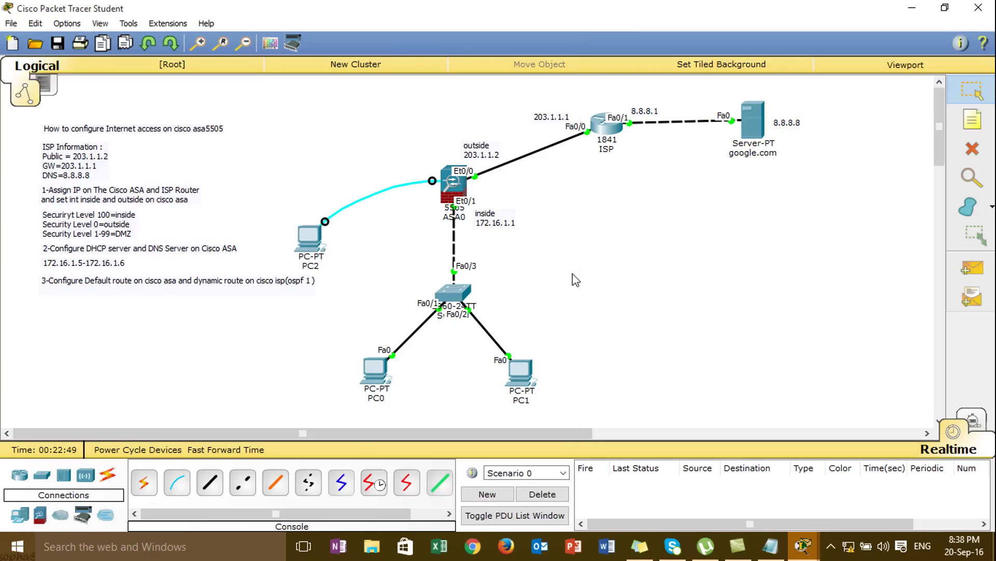
Open the ISP router's command line beside the topology and leave interface configuration mode with "exit".
click(611, 126)
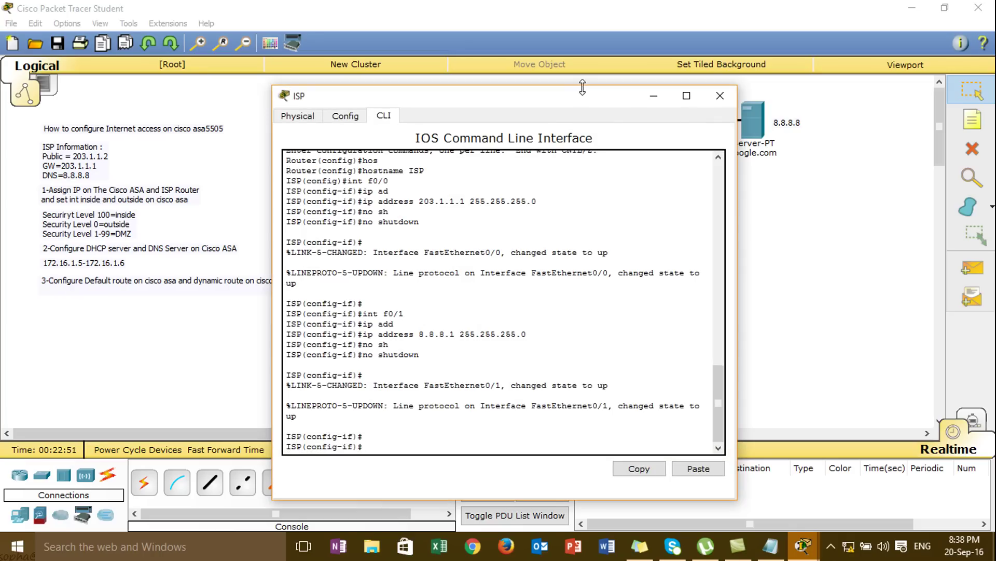
drag(583, 98, 831, 170)
drag(721, 179, 251, 76)
key(Return)
key(Return)
text(exit)
key(Return)
key(Return)
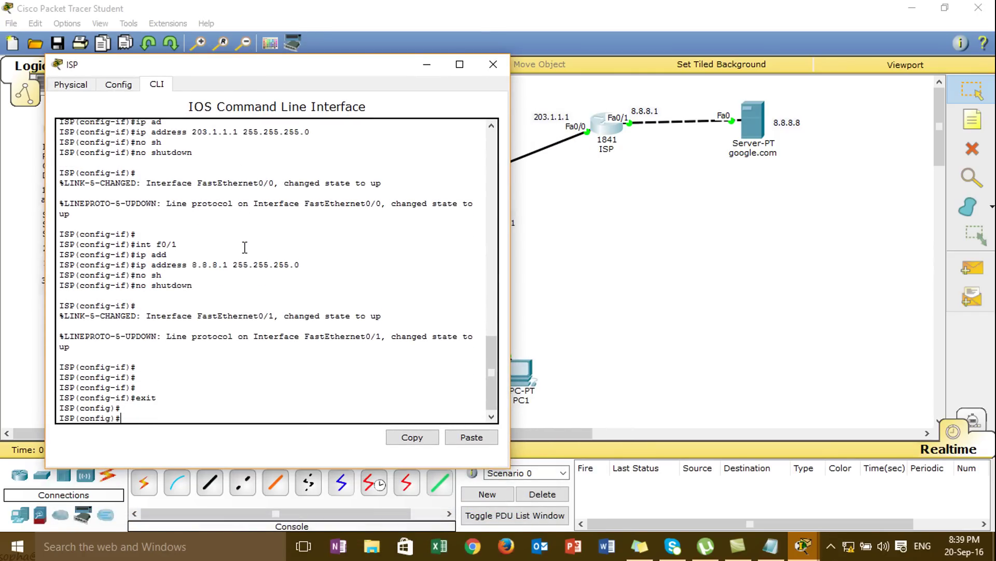
Start OSPF process 1 on the ISP router with "router ospf 1".
text(route)
key(Tab)
text(os)
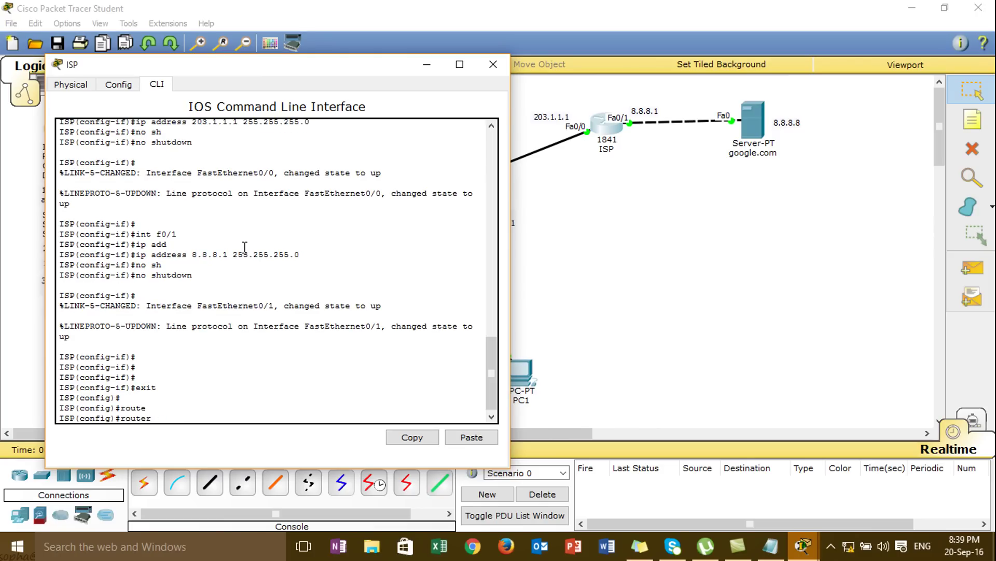
key(Tab)
text(1)
key(Return)
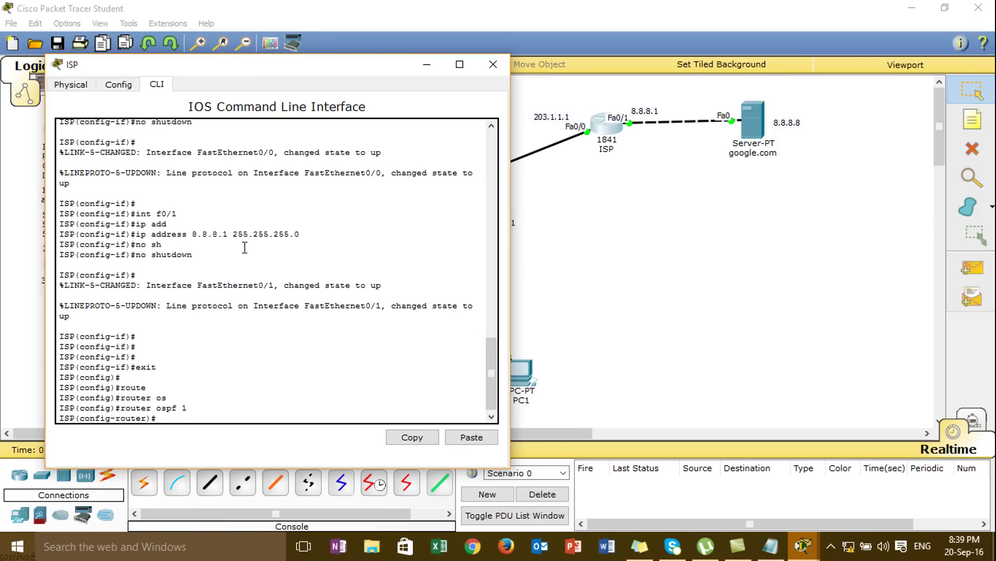
Advertise the outside network in OSPF with "network 203.1.1.0 0.0.0.255 area 0".
text(net)
key(Tab)
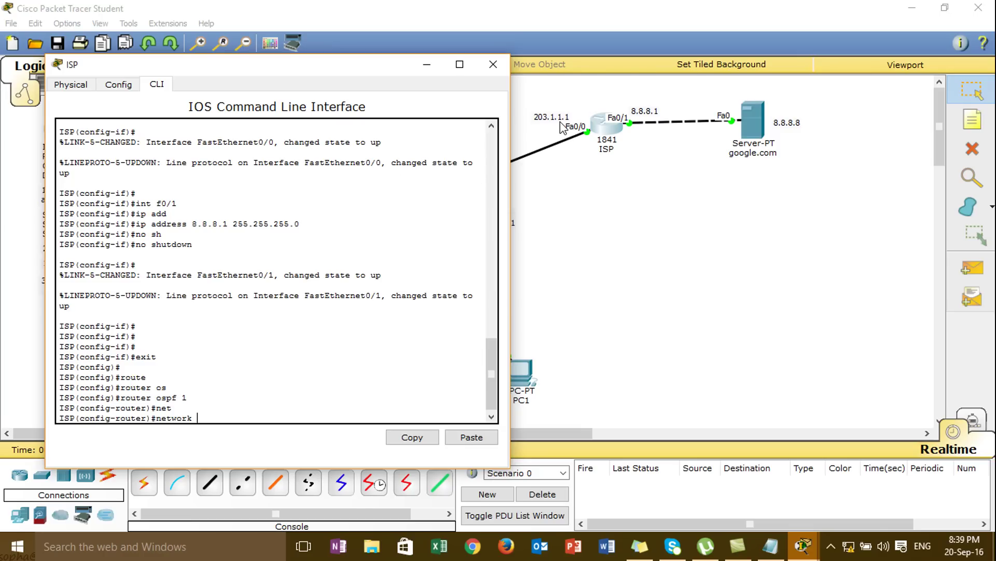
text(203.1.1.0 0.0.0.255 are)
key(Tab)
text(0)
key(Return)
Advertise the server network in OSPF with "network 8.8.8.0 0.0.0.255 area 0", and minimize the ISP window.
text(net)
key(Tab)
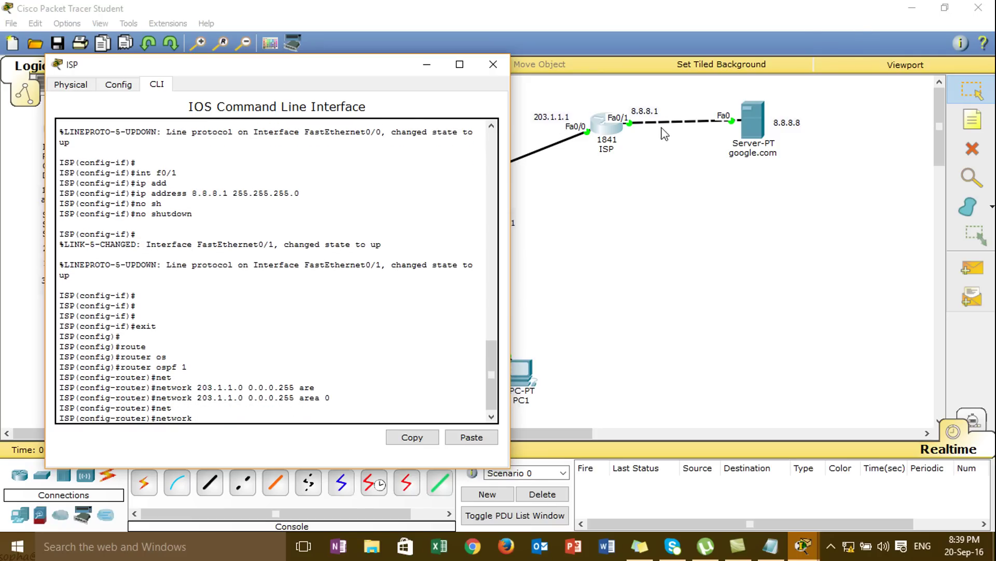
text(8.8.8.0 0.0.0.255 are)
key(Tab)
text(0)
key(Return)
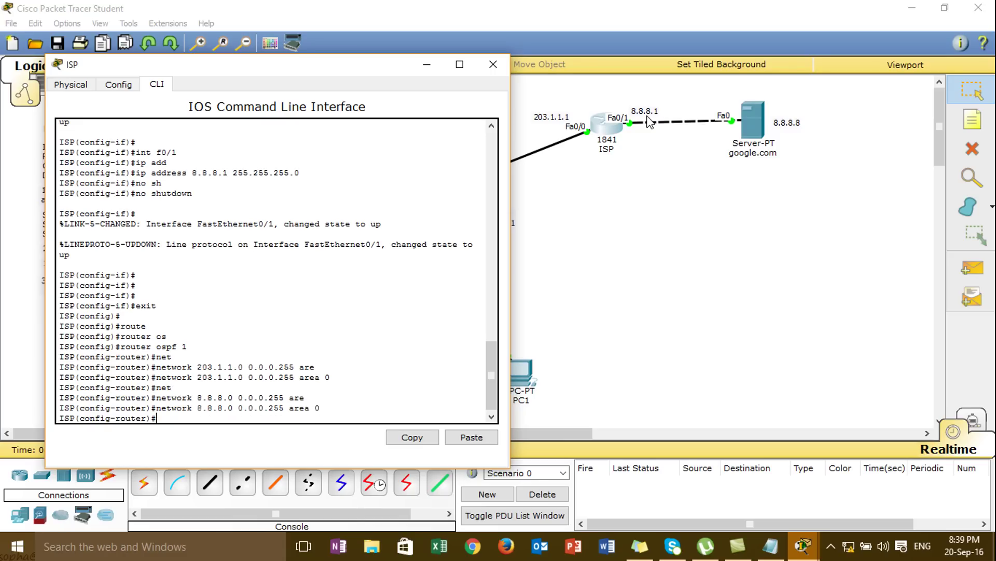
click(436, 63)
click(607, 125)
click(426, 65)
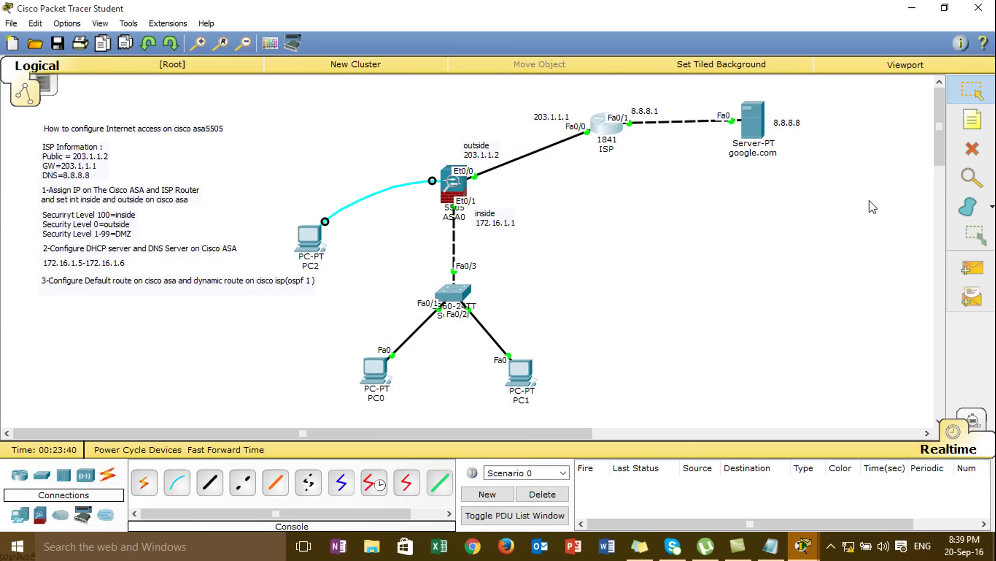
Add the note "4-Create Object Network and Enable NAT" directly below the third task note.
click(985, 117)
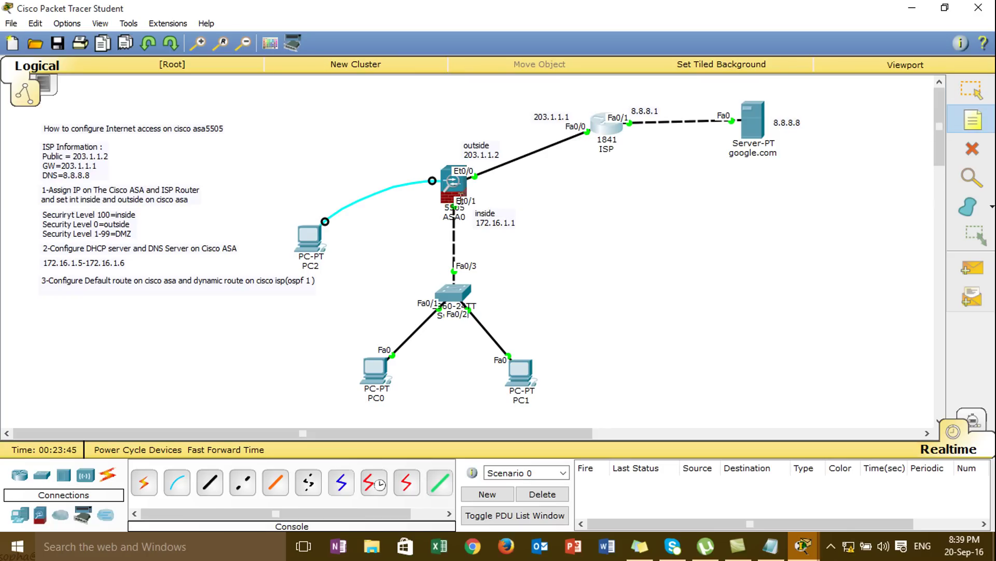
click(45, 299)
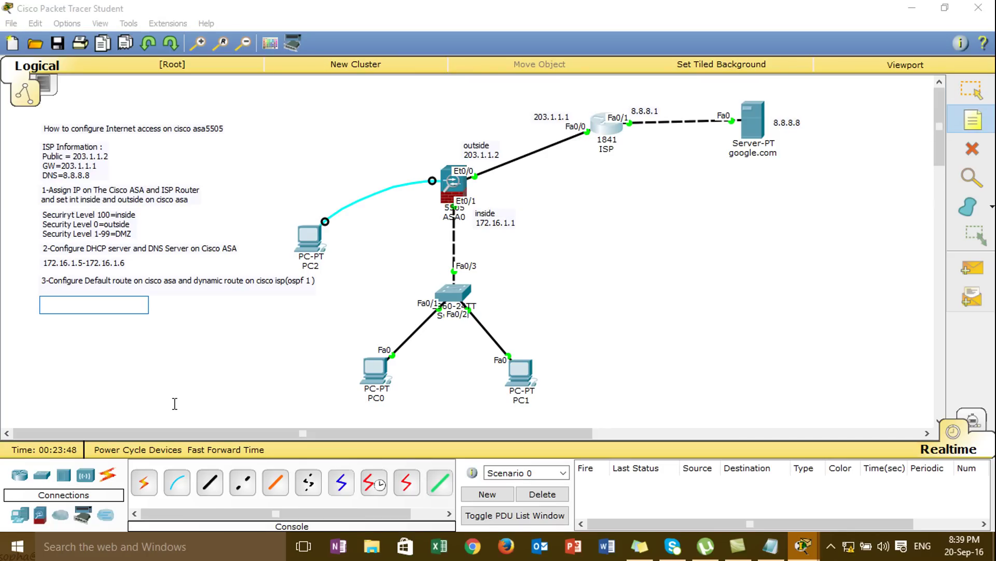
text(4-)
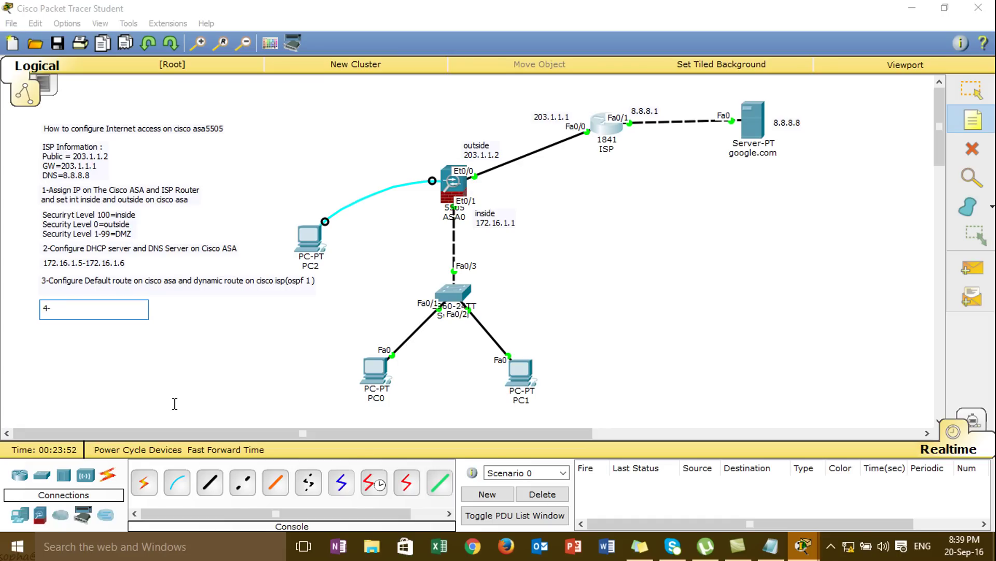
text(Create)
text( O)
text(bject)
text( Netw)
text(ork and)
text( Enca)
key(BackSpace)
key(BackSpace)
text(av)
key(BackSpace)
text(bl)
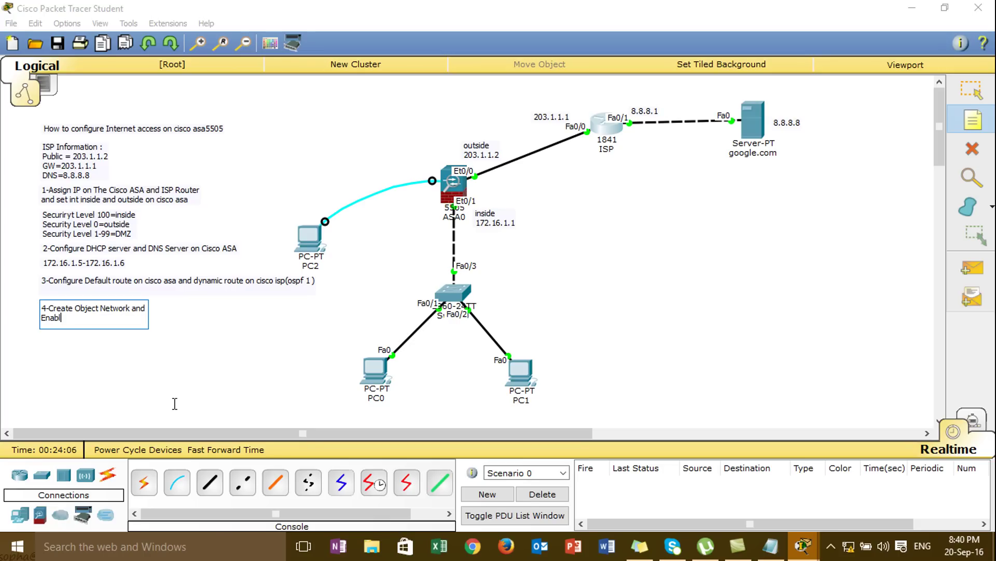
text(e NAT)
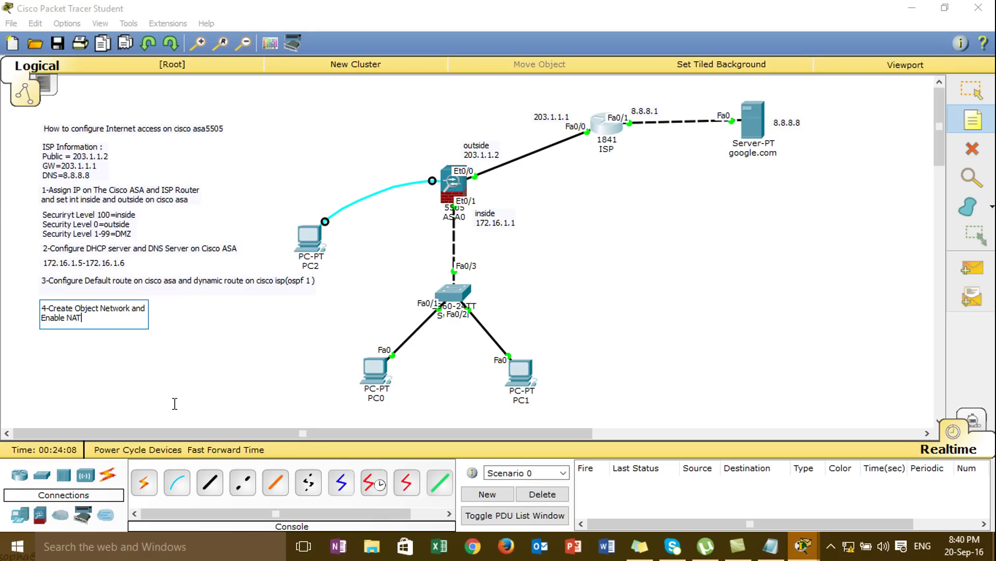
click(961, 96)
drag(161, 298, 165, 295)
click(167, 306)
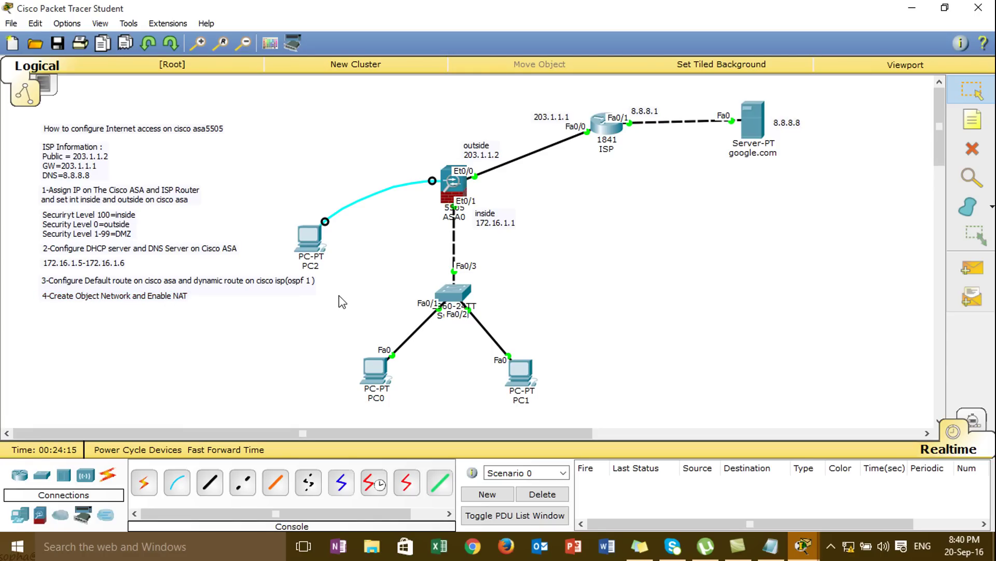
Create a network object named LAN on the ASA from PC2's terminal with "object network LAN".
click(310, 238)
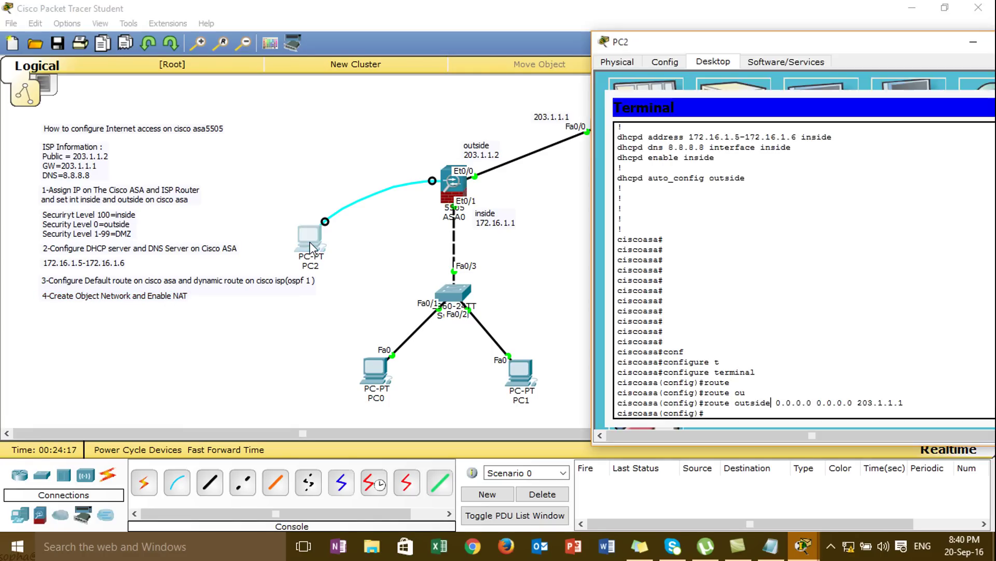
key(Return)
key(Return)
key(Return)
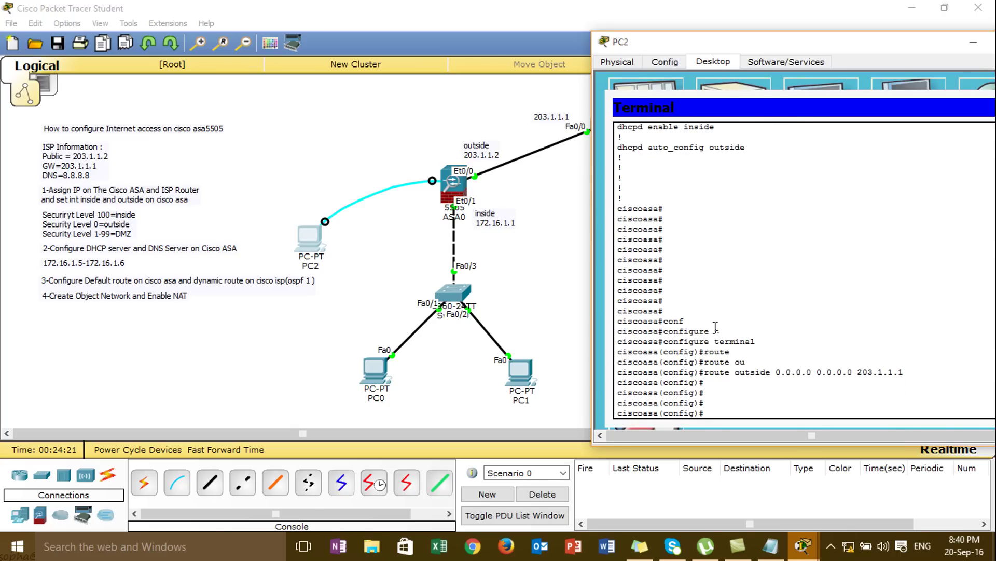
key(Return)
key(Return)
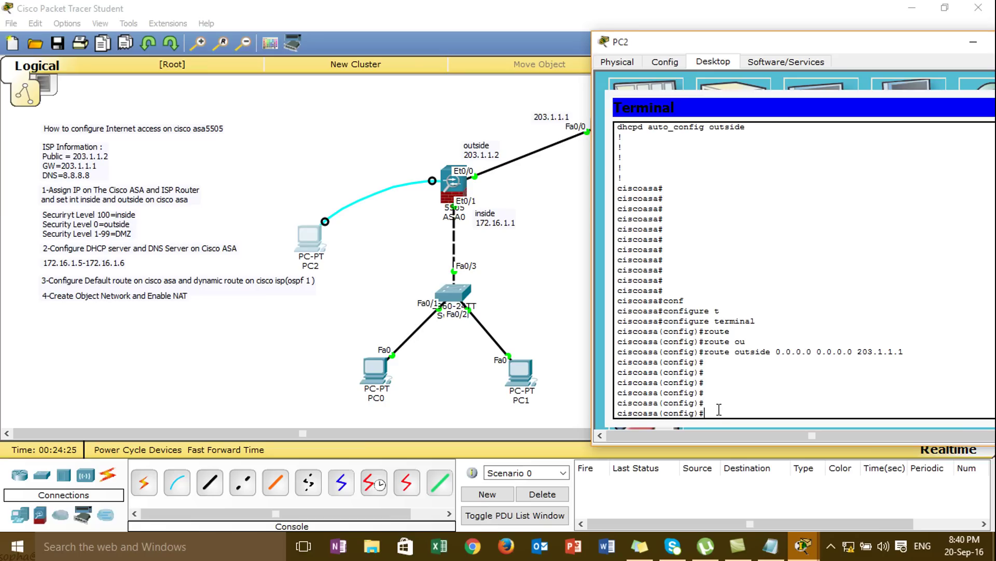
text(object net)
key(Tab)
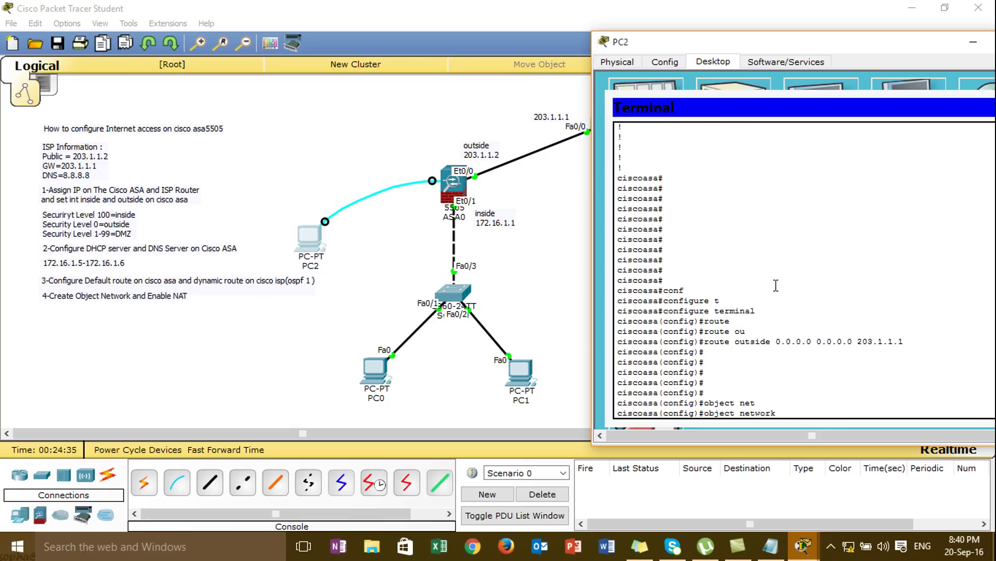
text(LAN)
key(Return)
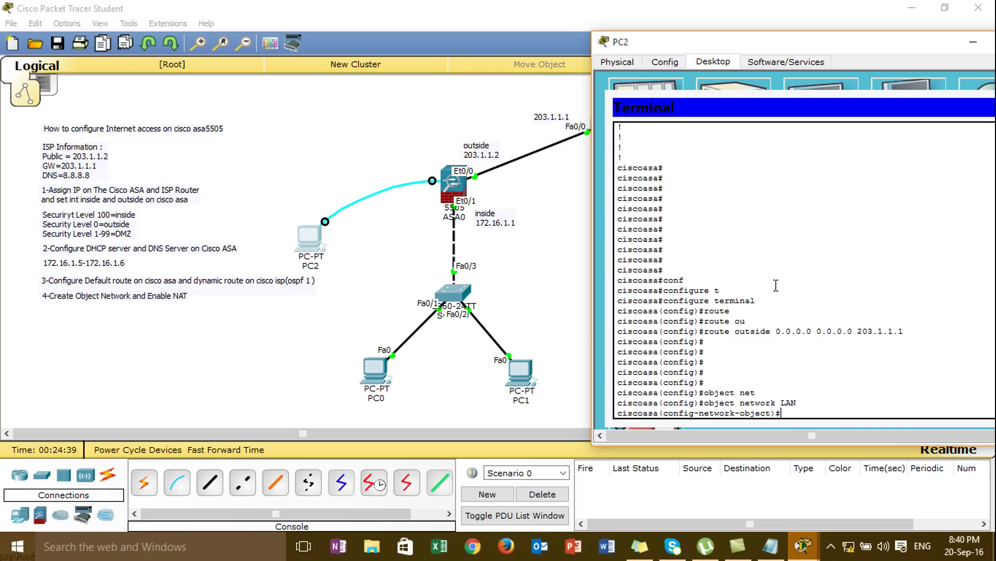
Define the LAN object's subnet with "subnet 172.16.1.0 255.255.255.0".
text(sub)
key(Tab)
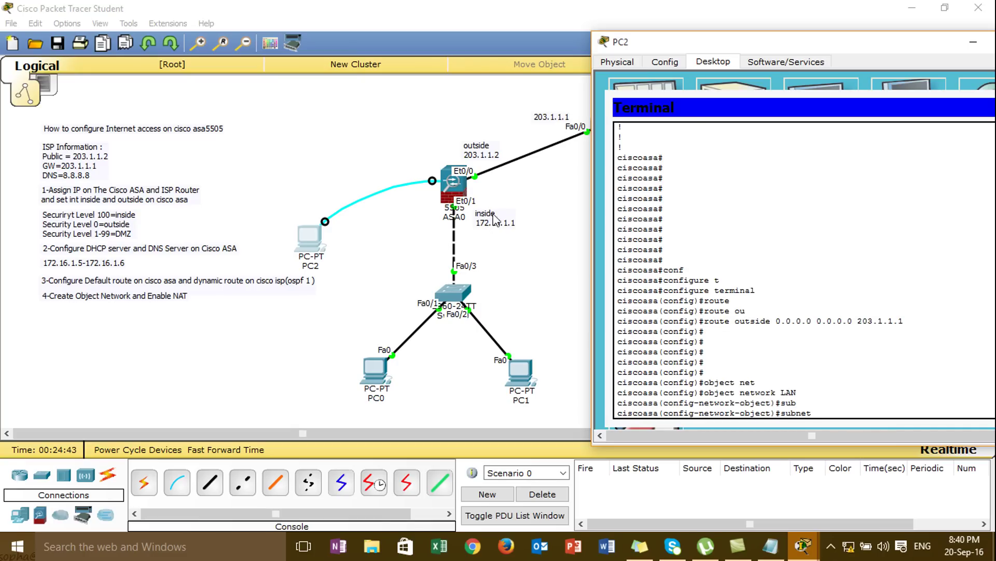
text(172.16.1.0 255.255.255.0)
key(Return)
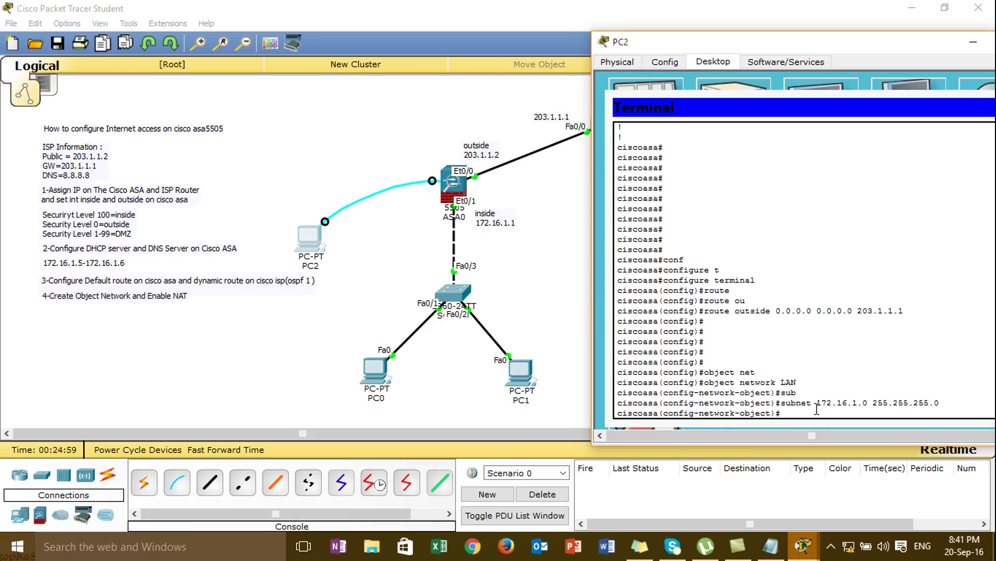
Enable dynamic NAT for the LAN object with "nat (inside,outside) dynamic interface".
text(nat)
key(Tab)
text((in)
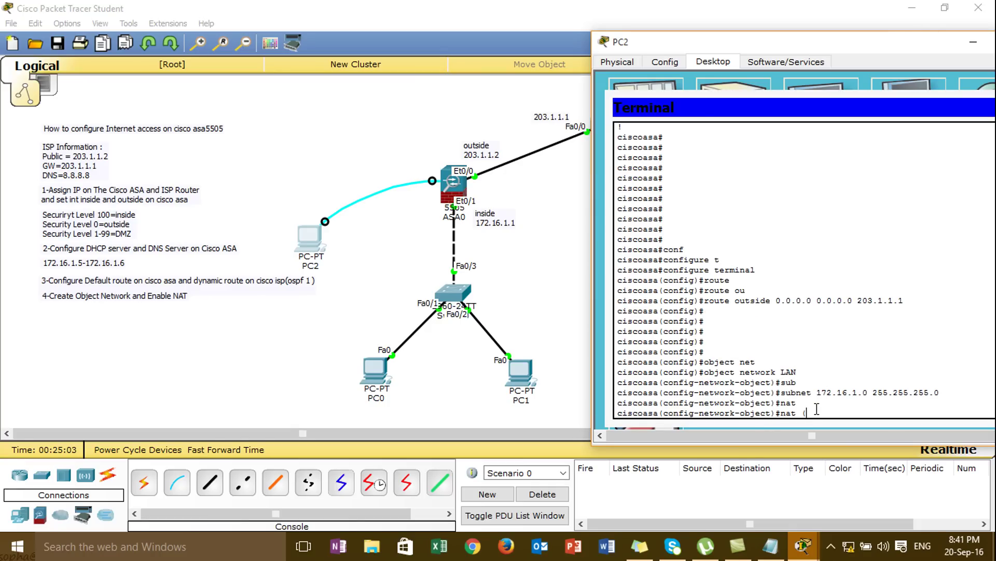
key(Tab)
text(,)
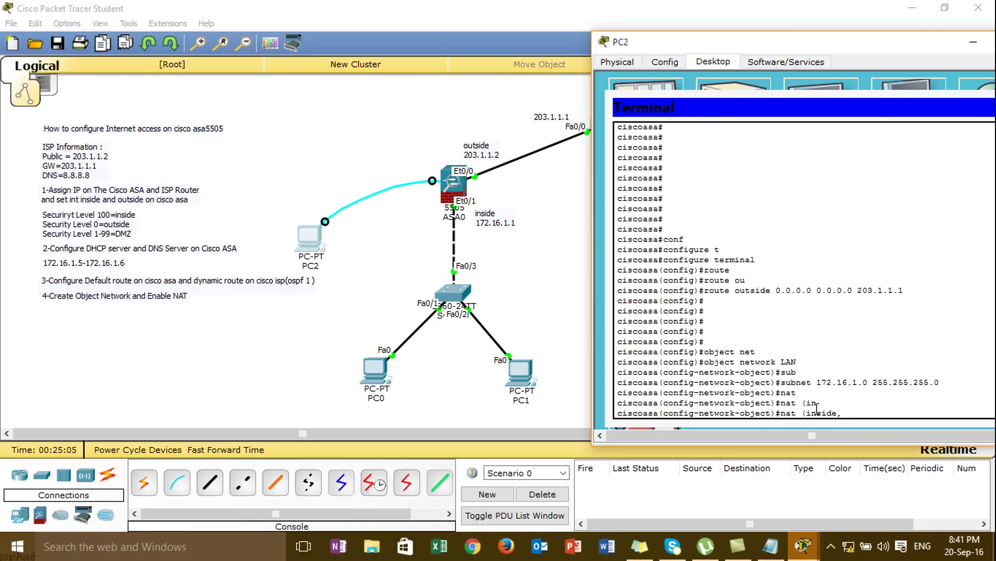
text(outside)
key(Tab)
text())
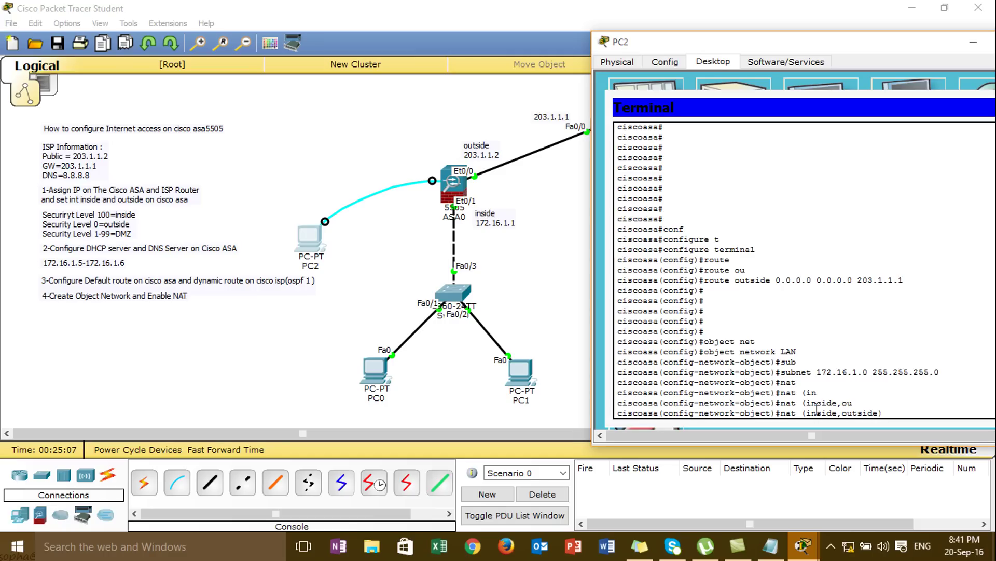
text( dy)
key(Tab)
text(in)
key(Tab)
key(Return)
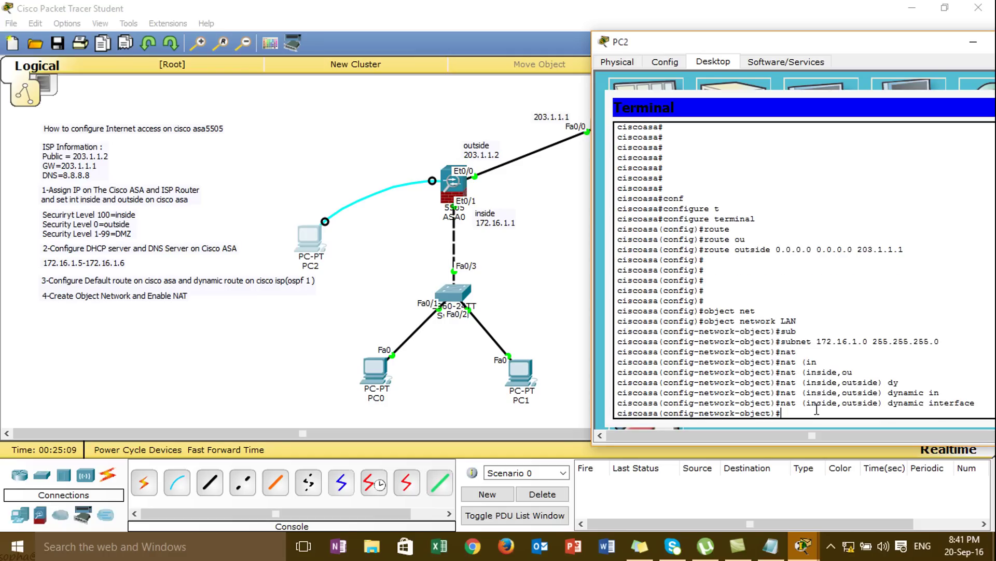
drag(803, 403, 970, 399)
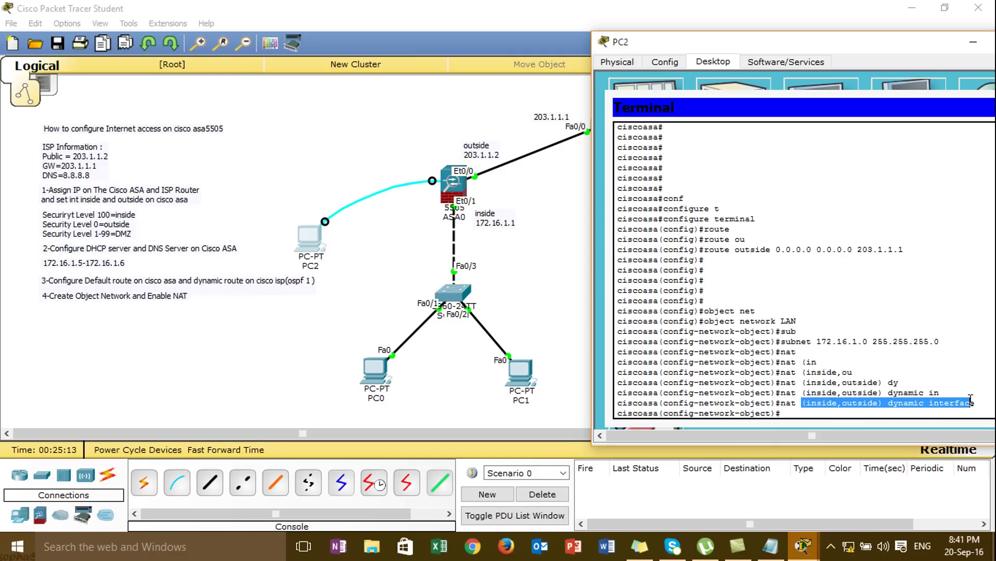
drag(782, 403, 772, 392)
click(803, 415)
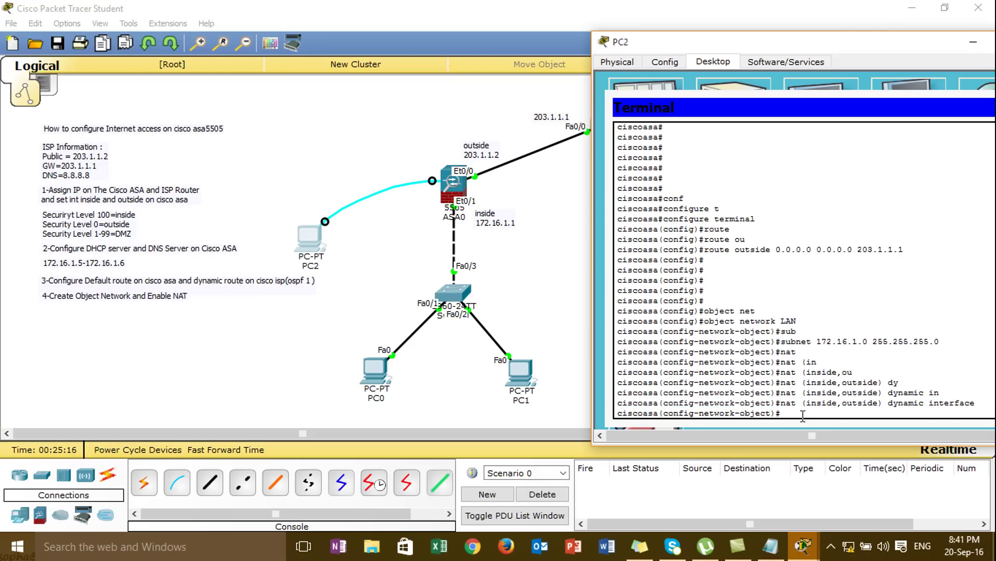
Exit the ASA's network object configuration with "exit" and return to the topology workspace.
key(Return)
key(Return)
text(exit)
key(Return)
key(Return)
key(Return)
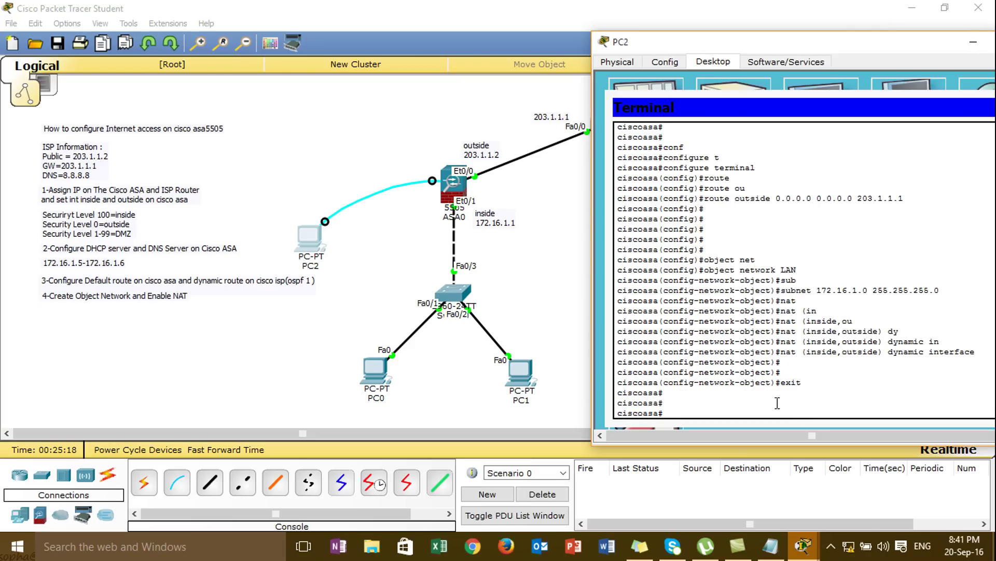
click(221, 365)
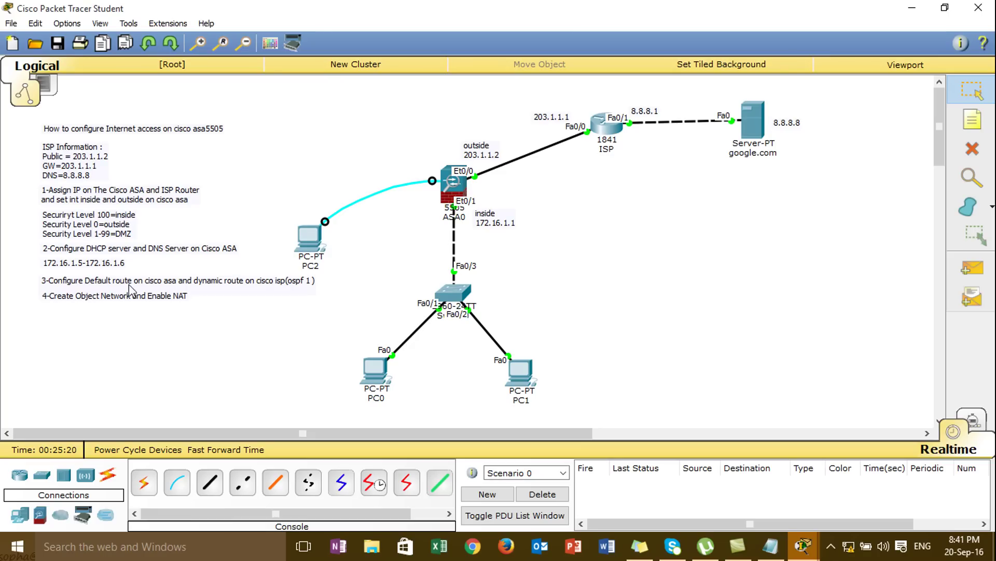
Add a note reading "5-Create Access" below the fourth task note in the workspace.
click(974, 123)
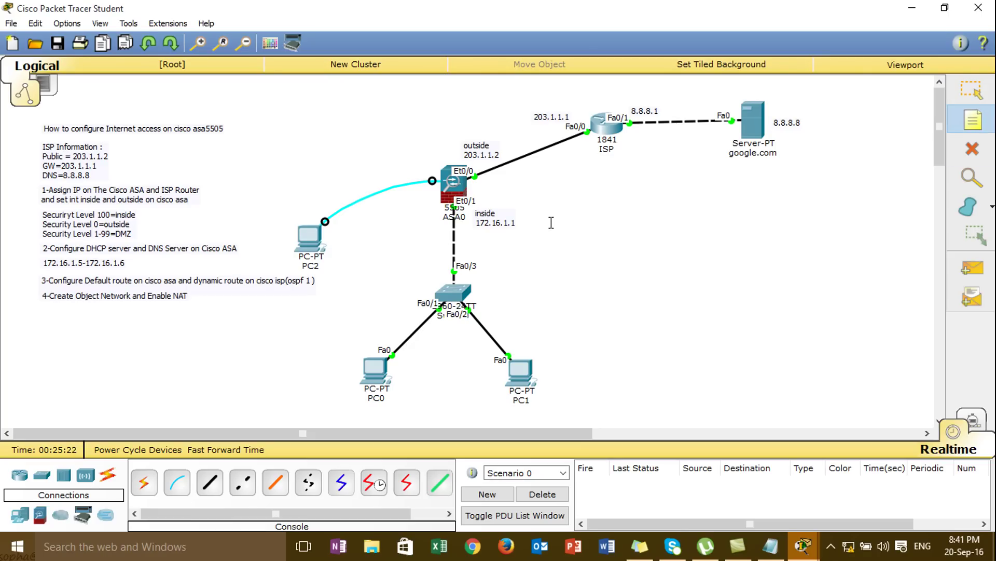
click(45, 309)
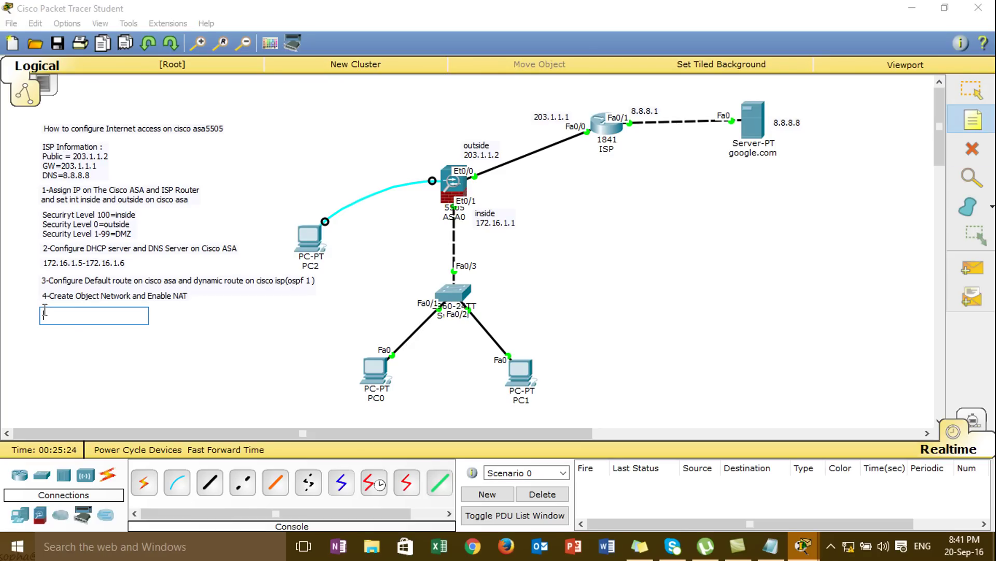
text(5)
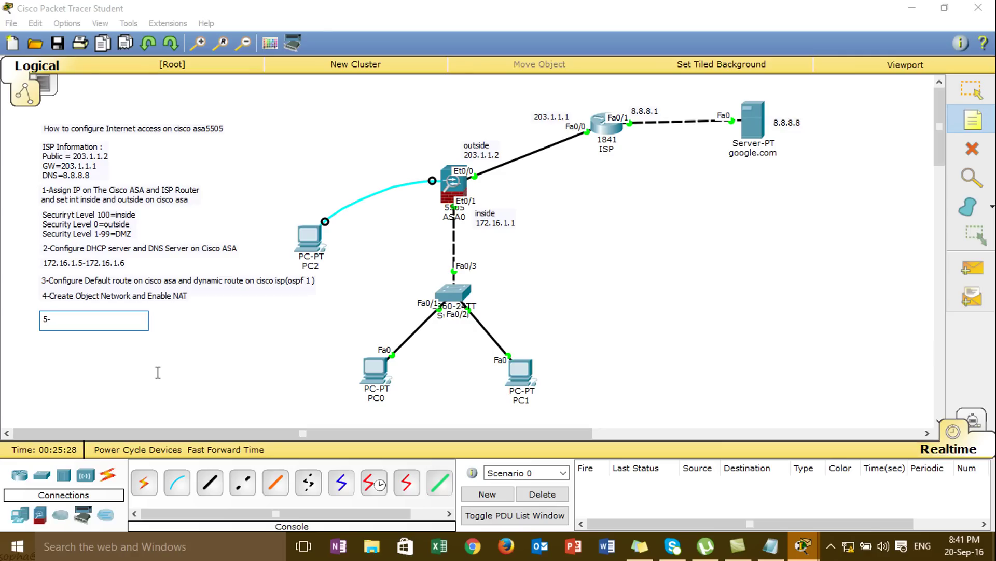
text(-Create Access)
click(340, 369)
click(972, 91)
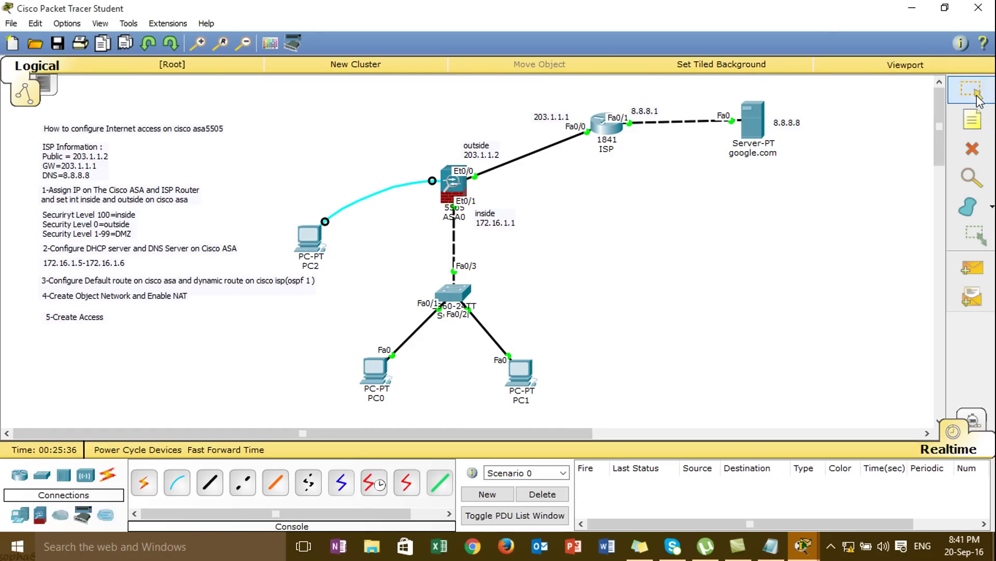
Extend the fifth note to read "5-Create Access-List" and move it up closer beneath the fourth task note.
drag(326, 354, 617, 376)
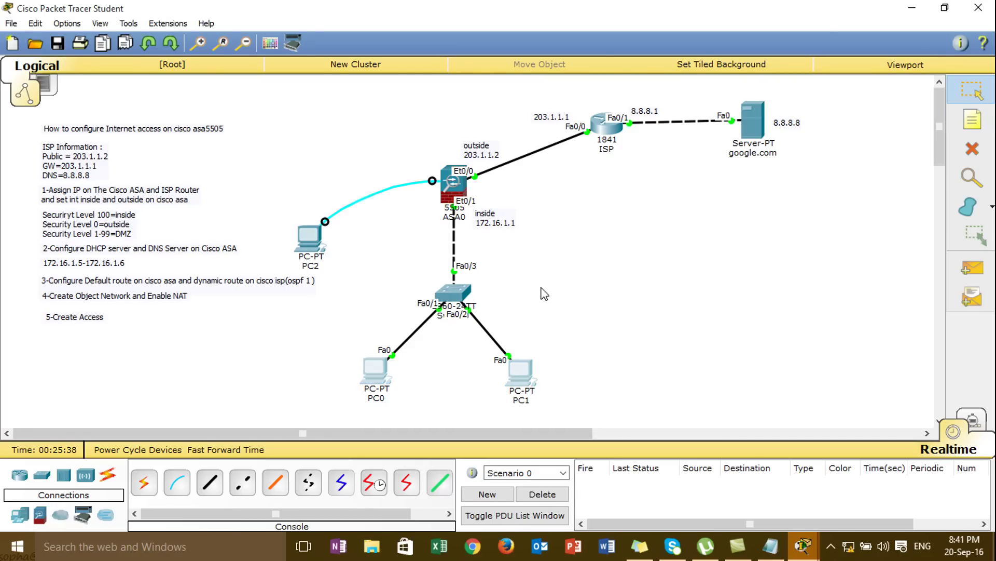
double_click(64, 318)
text(-List)
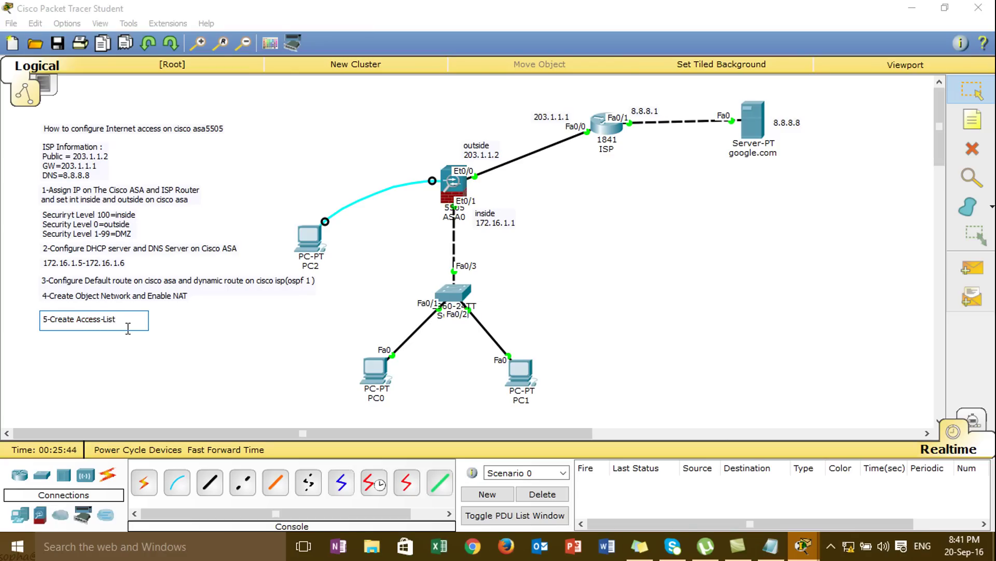
click(958, 91)
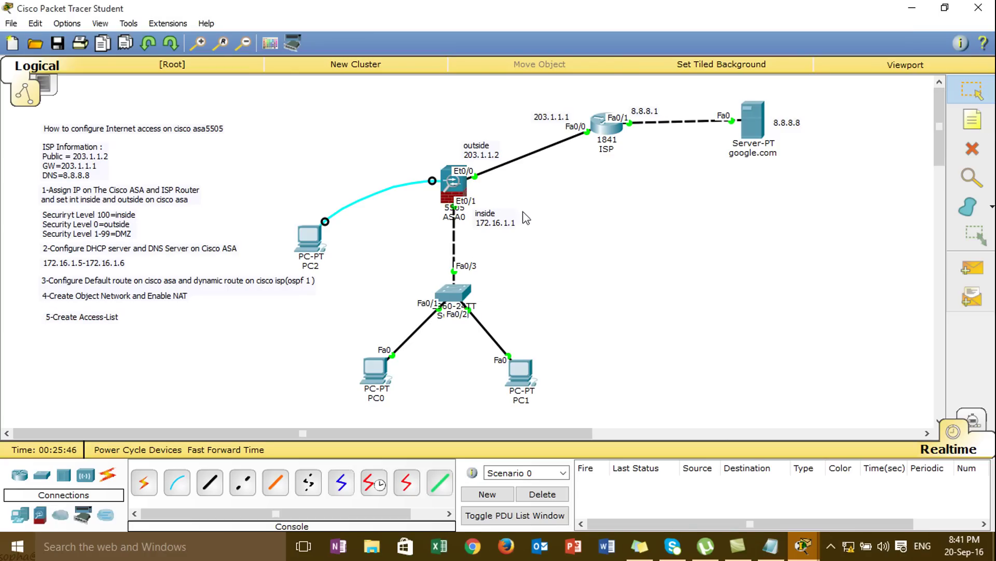
drag(92, 325, 91, 320)
click(122, 331)
Try a continuous ping to the server from PC0's Command Prompt with "ping 8.8.8.8 -t".
click(309, 244)
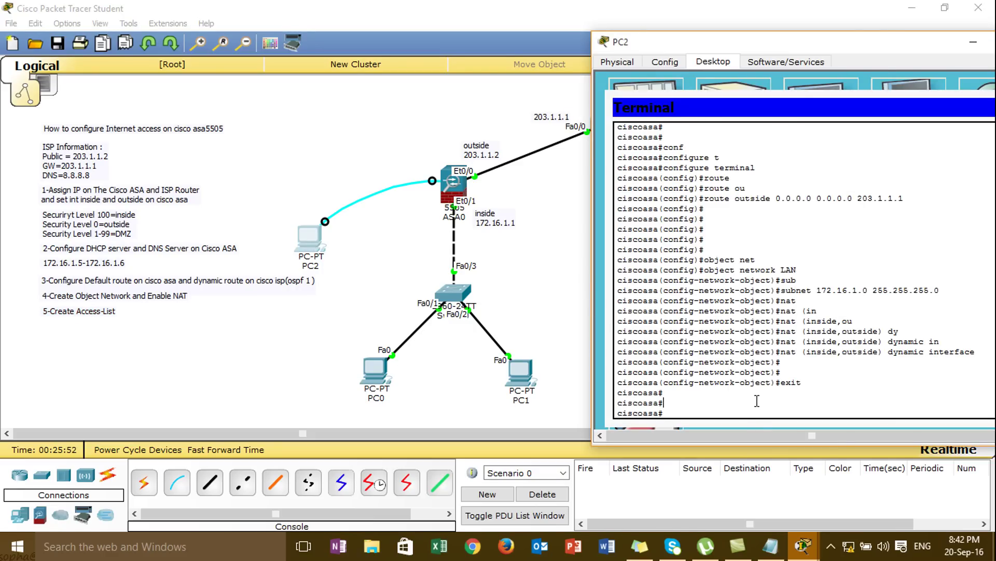
click(565, 285)
click(372, 370)
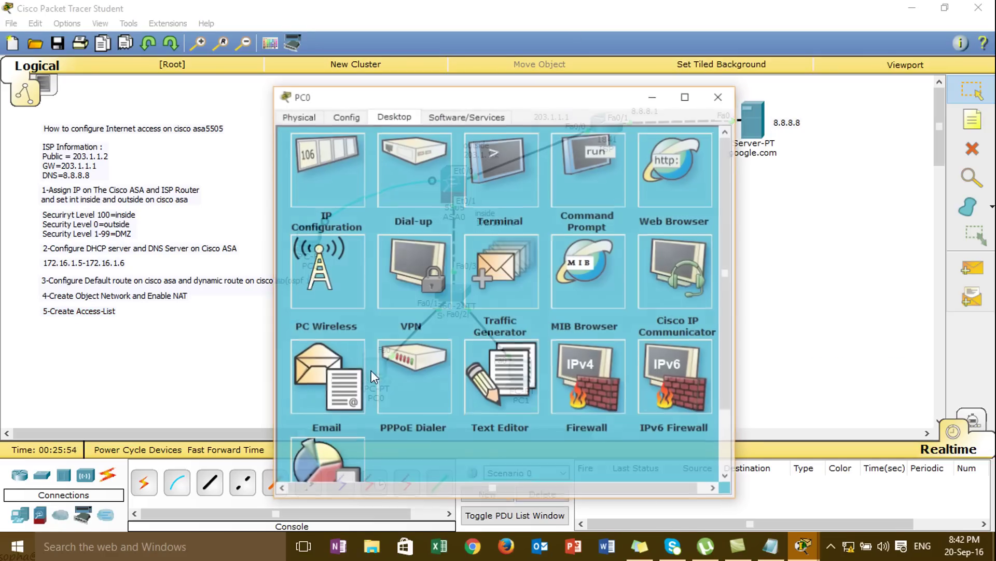
click(592, 199)
text(ping)
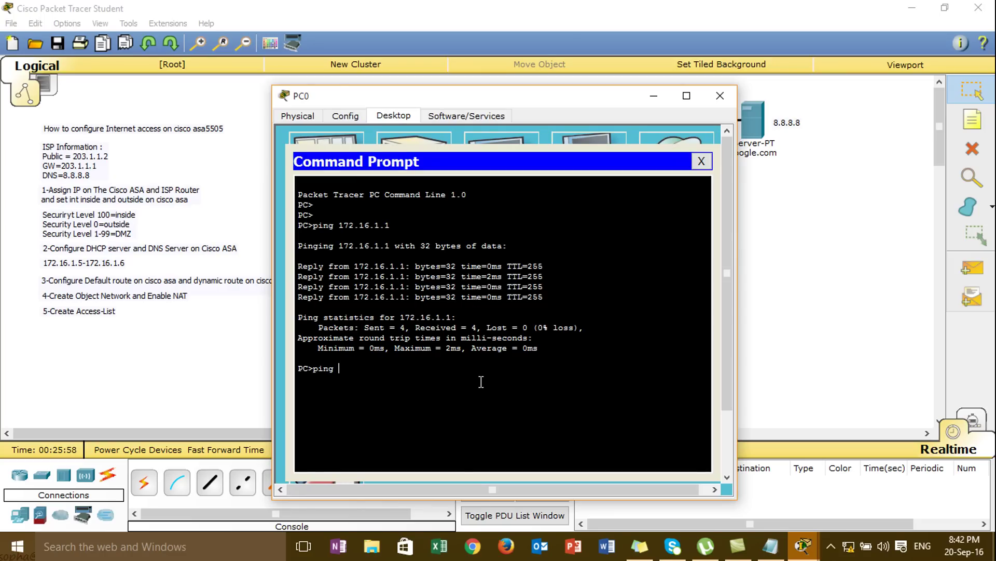
text( 8.8.8.8 -t)
key(Return)
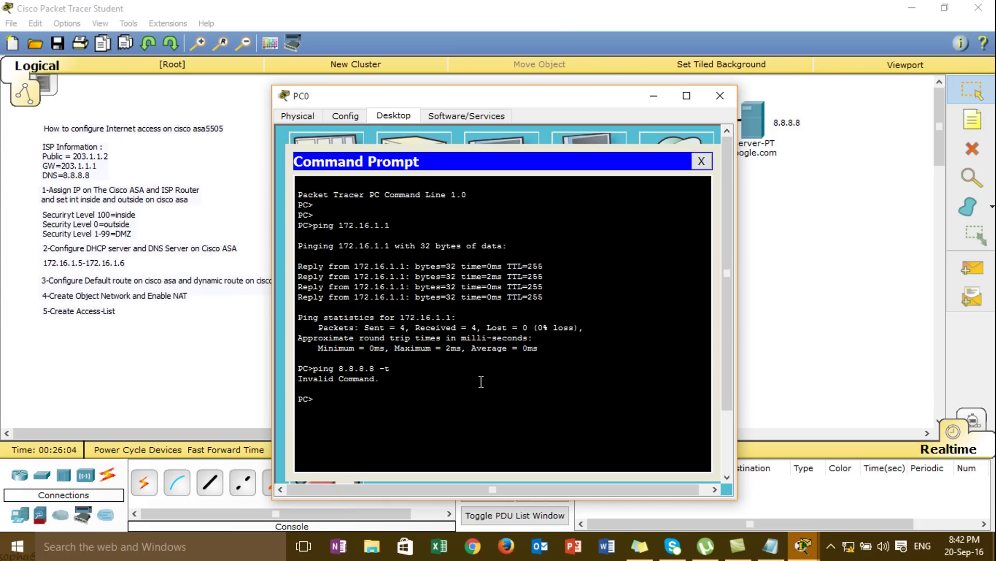
Ping the ASA's inside address from PC0 with "ping 172.16.1.1" and interrupt the test.
key(BackSpace)
key(BackSpace)
key(BackSpace)
key(BackSpace)
key(BackSpace)
text(-t)
key(BackSpace)
key(BackSpace)
text(172.16.1.1)
key(Return)
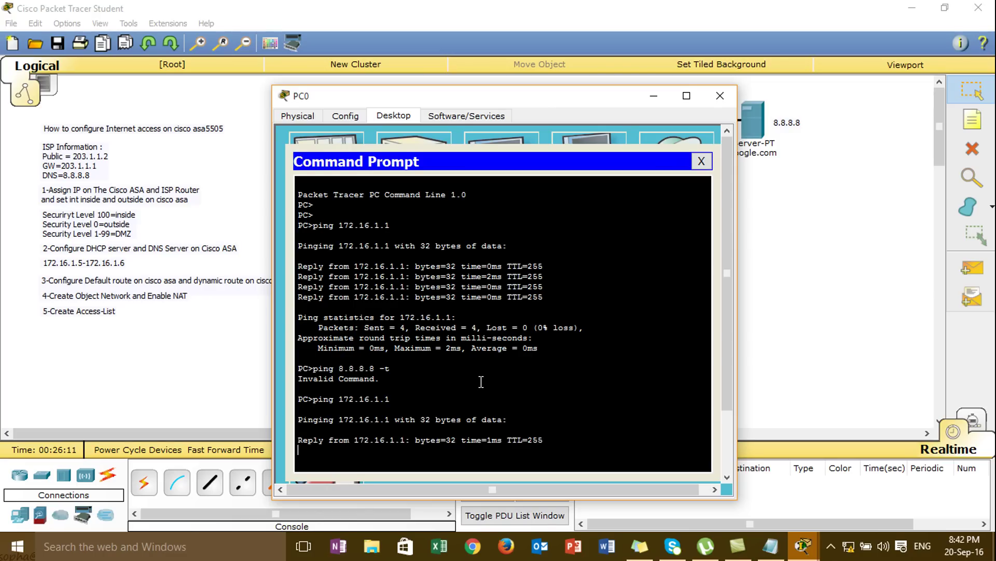
key(ctrl+c)
Try the earlier command "ping 8.8.8.8 -t" once more from PC0.
key(Up)
key(Up)
key(Return)
Test continuous connectivity from PC0 to the server with "ping -t 8.8.8.8", and close the PC0 window.
key(Up)
key(BackSpace)
key(BackSpace)
key(BackSpace)
key(BackSpace)
key(BackSpace)
key(BackSpace)
key(BackSpace)
key(BackSpace)
key(BackSpace)
key(BackSpace)
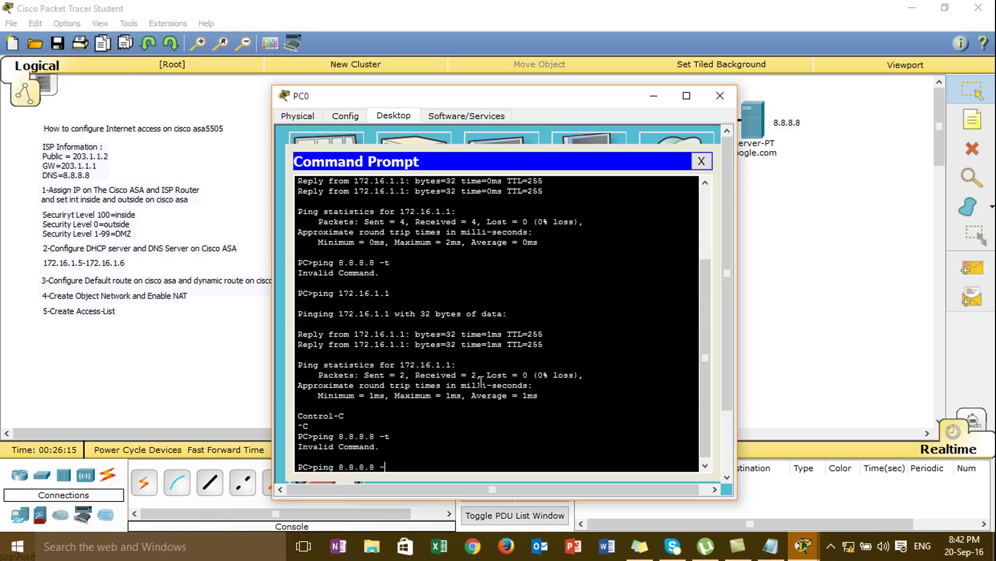
text(-t 8.8..8)
key(BackSpace)
key(BackSpace)
text(8.8)
key(Return)
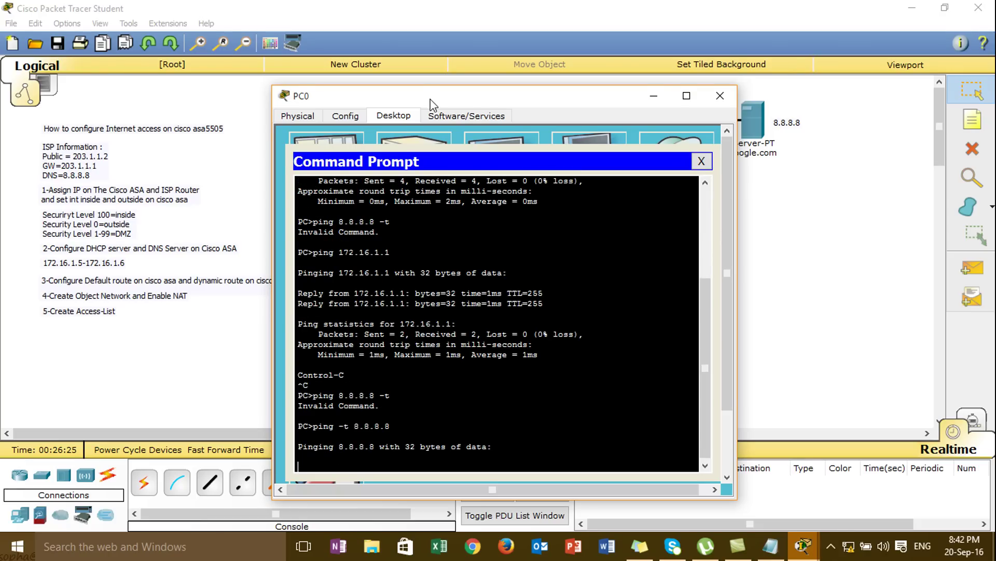
drag(430, 100, 423, 55)
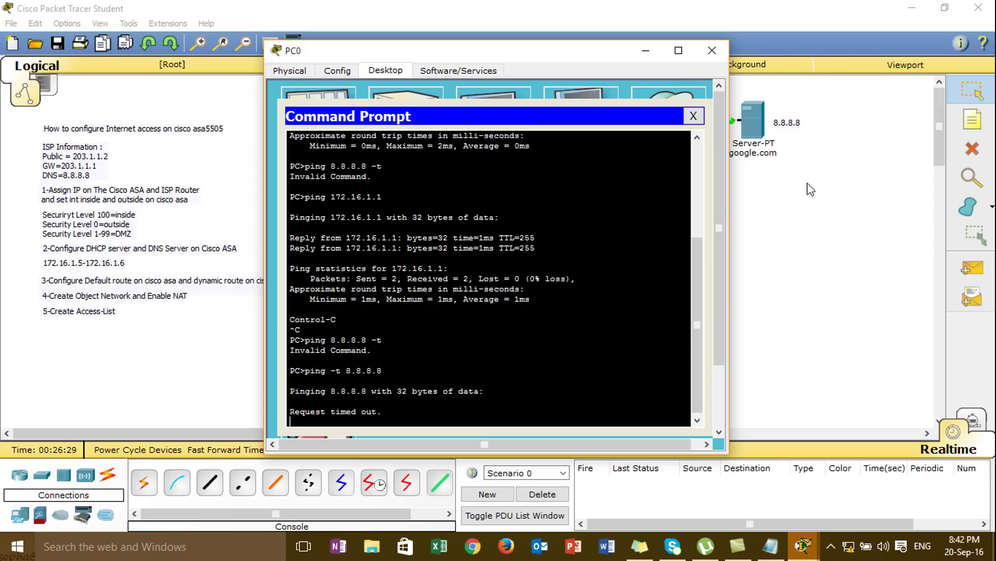
click(712, 50)
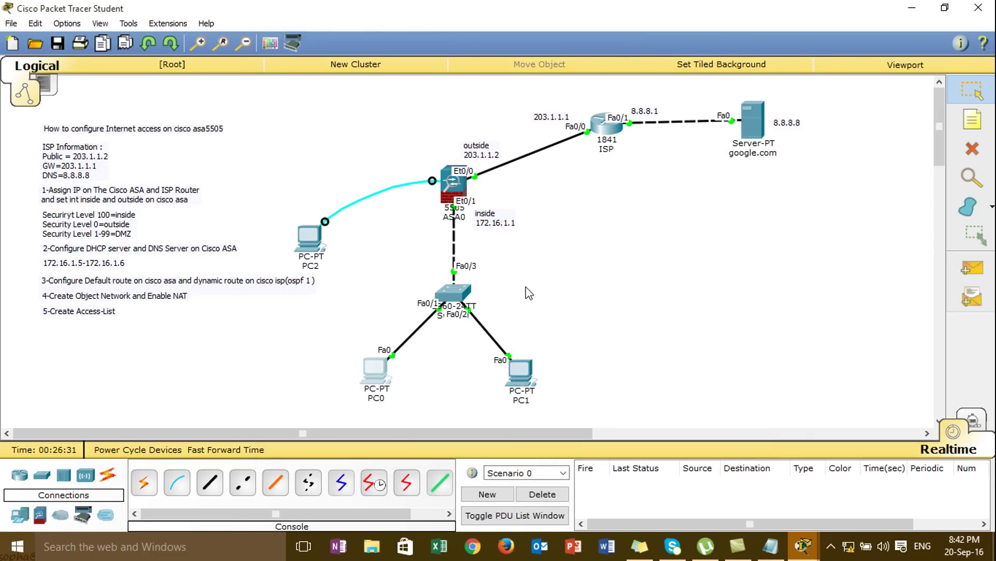
Start a continuous ping from PC1's Command Prompt with "ping -t 8.8.8.8" and minimize the PC1 window.
click(522, 377)
click(581, 171)
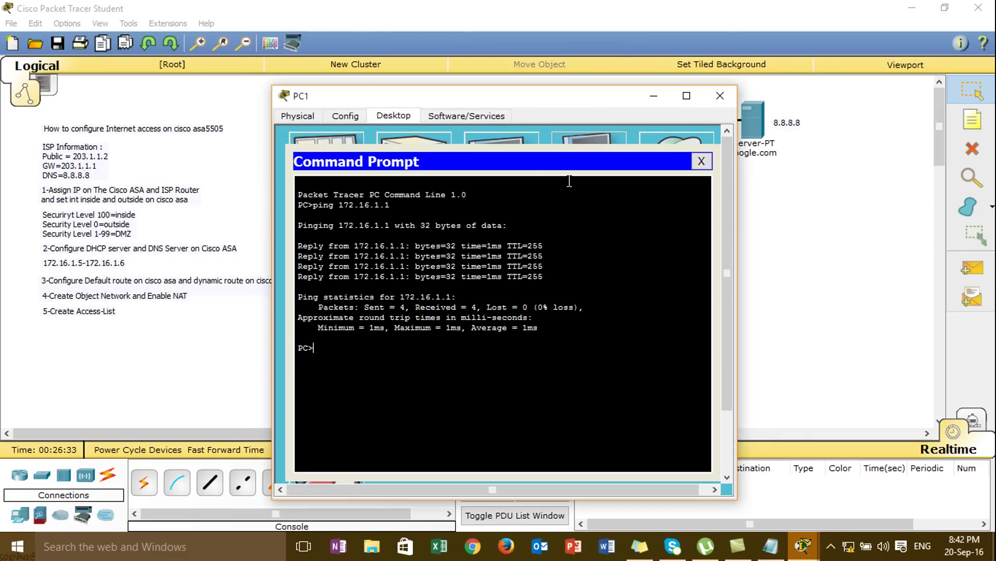
text(ping -t 8.8.8.8)
key(Return)
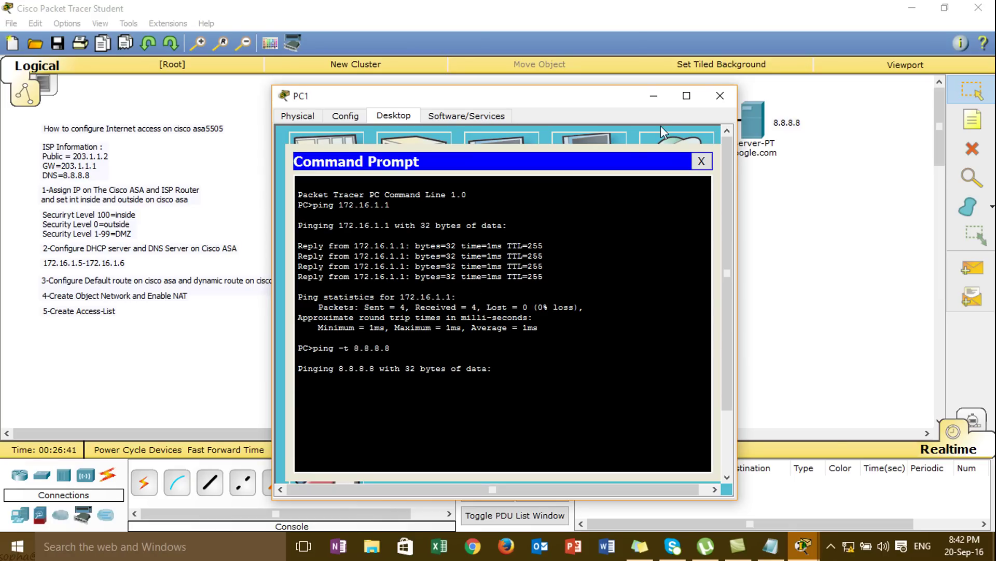
click(654, 97)
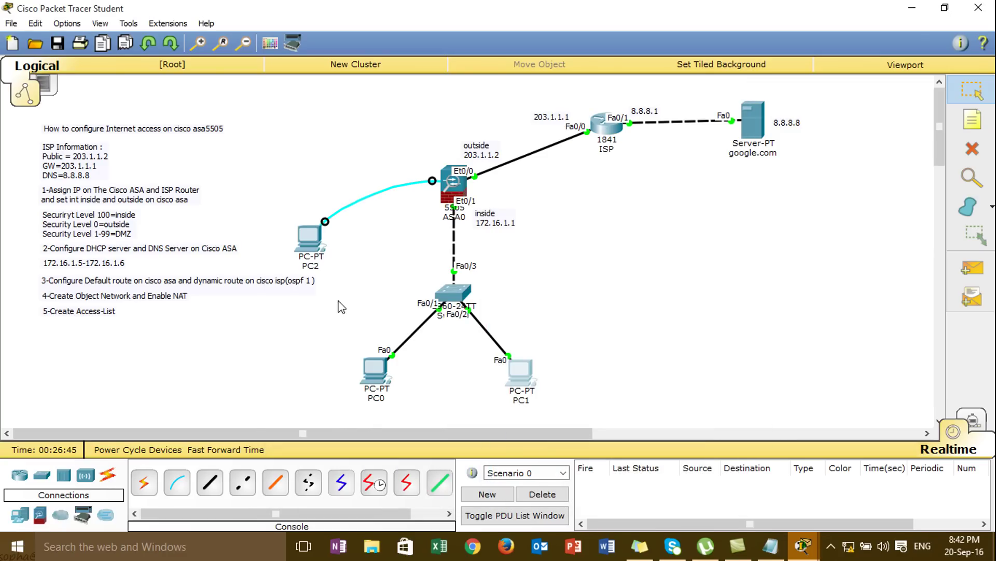
Enter the ASA's global configuration mode from PC2's terminal with "configure terminal".
click(314, 242)
key(Return)
text(conf)
key(Tab)
text(t)
key(Tab)
key(Return)
Begin an "access-list" command on the ASA and display the options it accepts with "?".
text(ac)
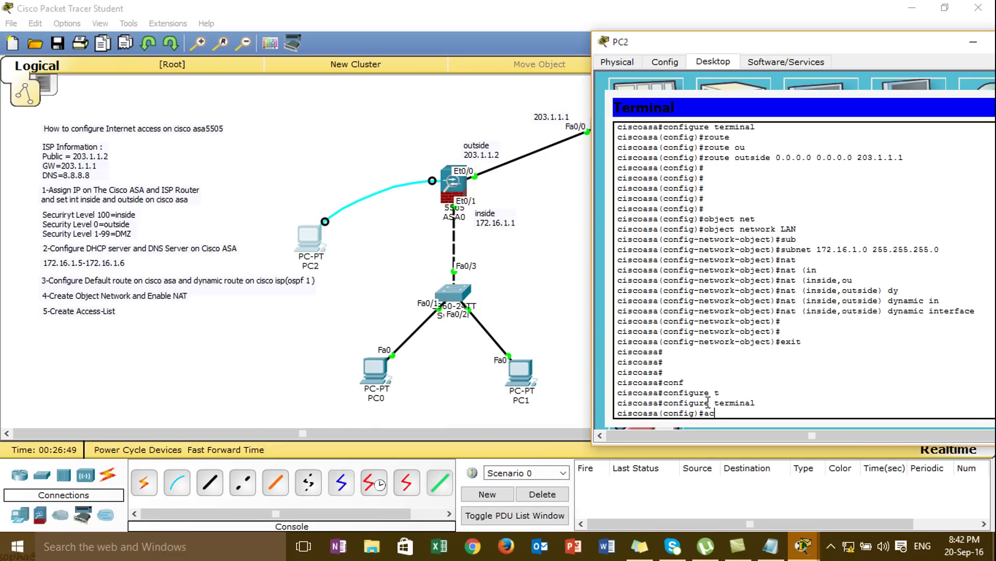
text(cess-li)
key(Tab)
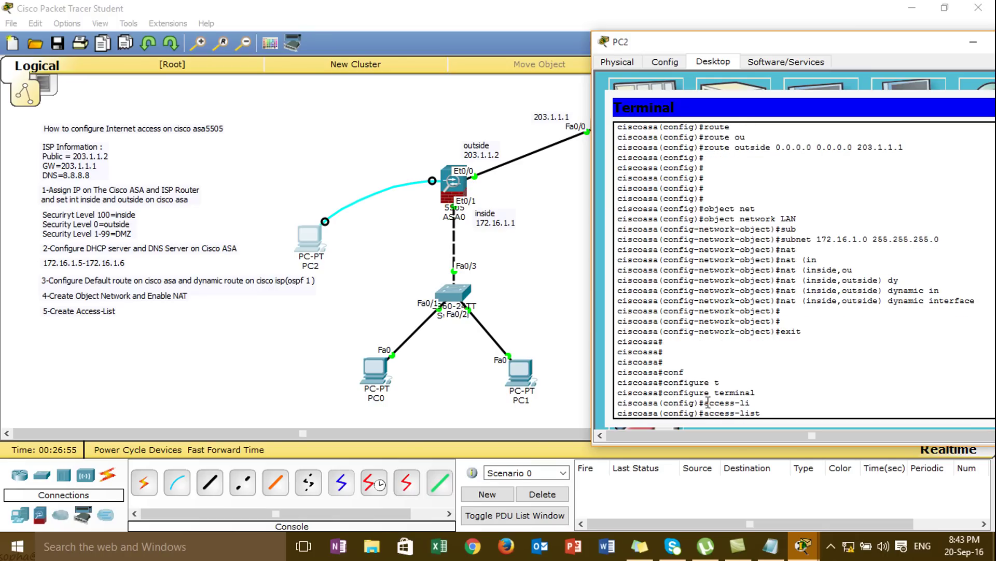
text(?)
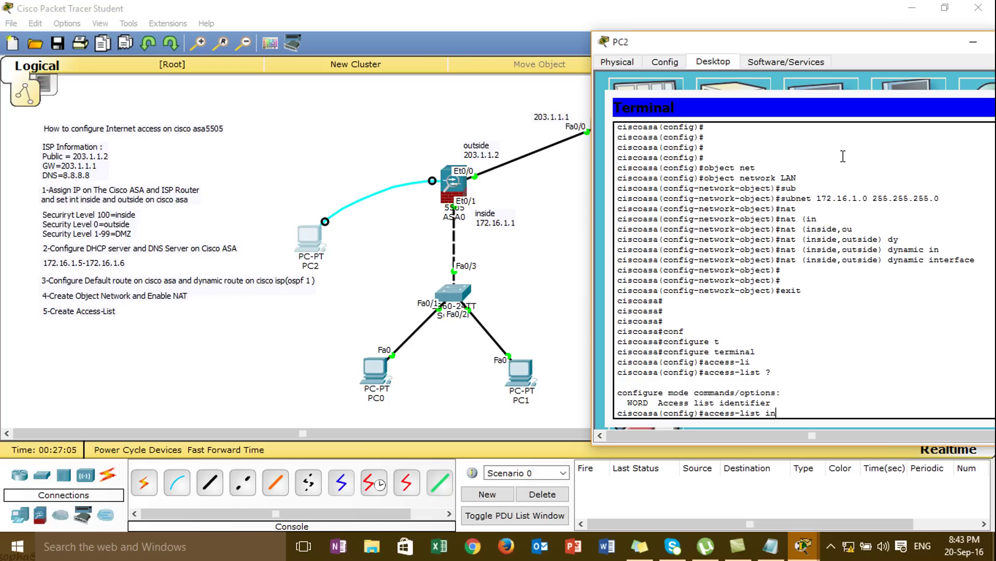
Create the ASA's TCP rule with "access-list in_to_internet extended permit tcp any any".
text(_to_inrnet ex)
key(Tab)
text(per)
key(Tab)
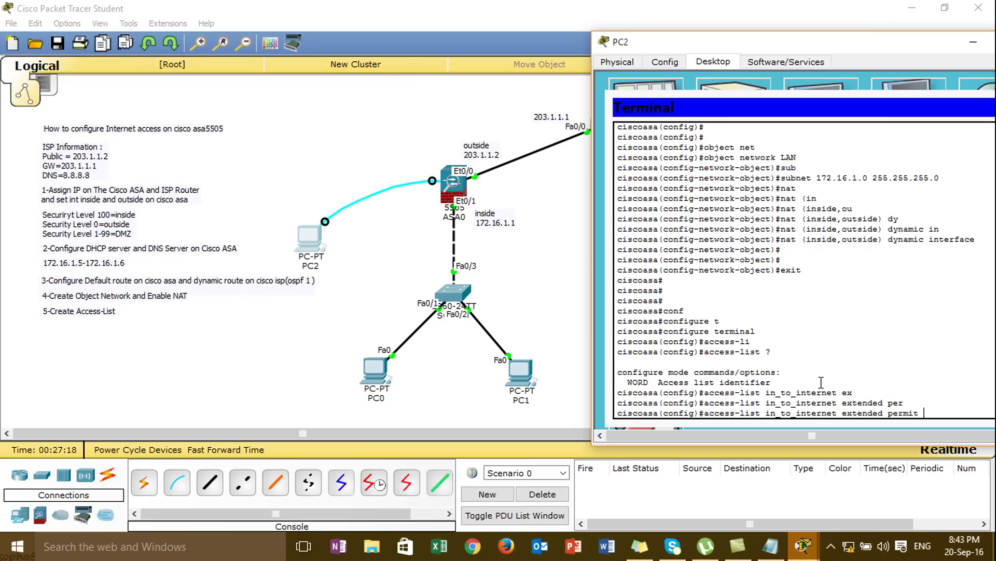
text(ip)
key(BackSpace)
key(BackSpace)
text(t)
key(Tab)
text(nat (i)
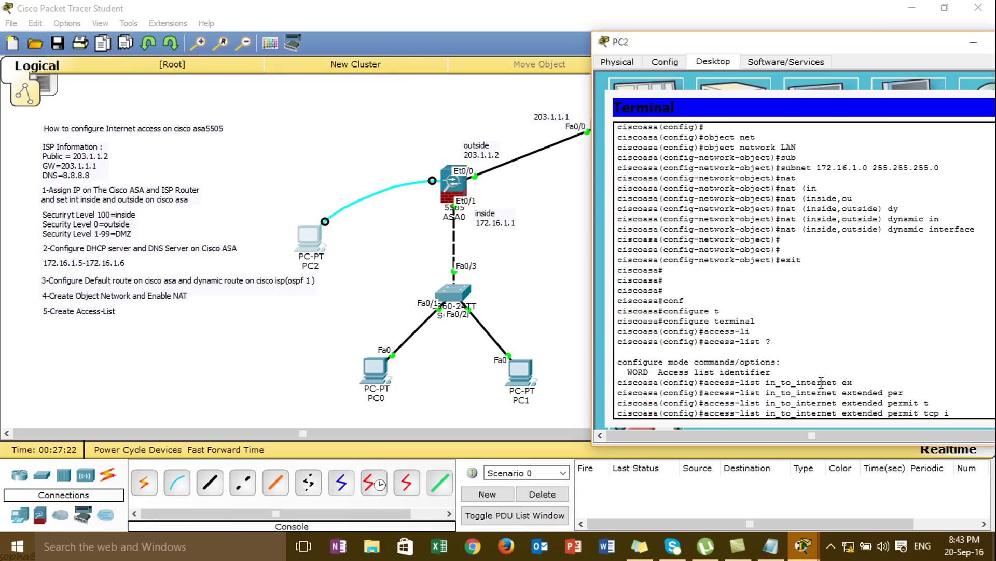
text(n)
key(Tab)
text(an)
key(Tab)
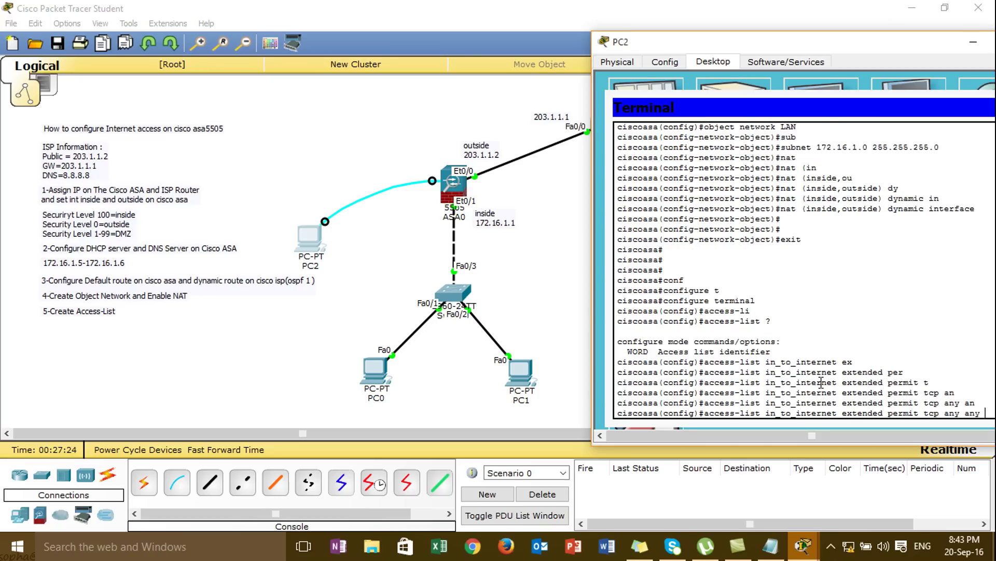
key(Return)
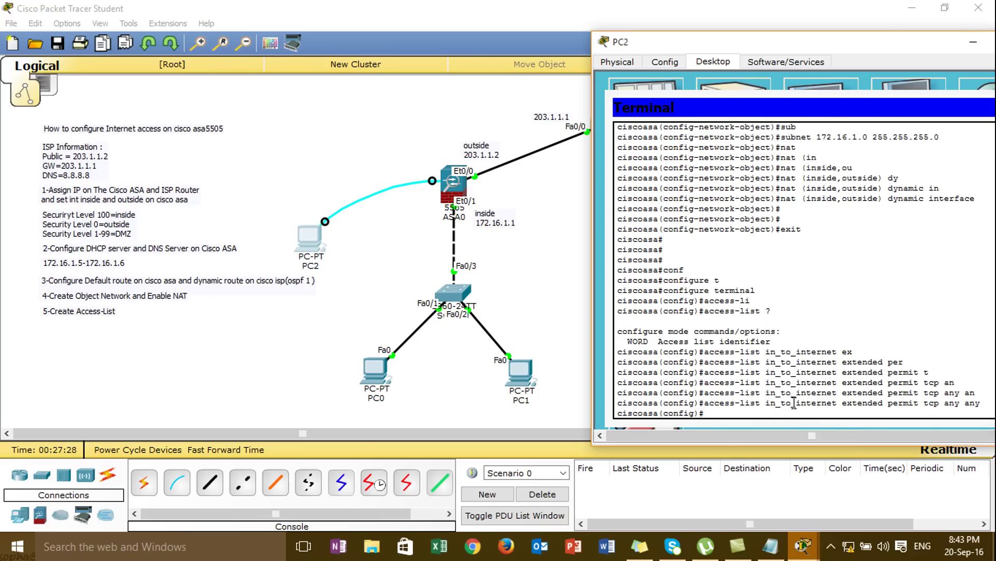
Copy the access list name "in_to_internet" from the TCP rule in the terminal.
drag(837, 402, 767, 403)
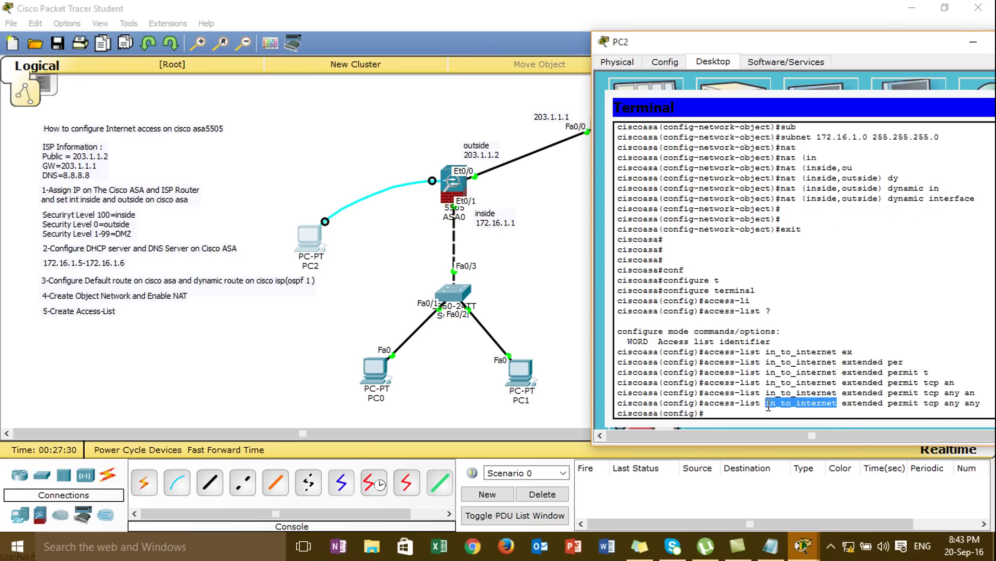
right_click(818, 408)
click(831, 416)
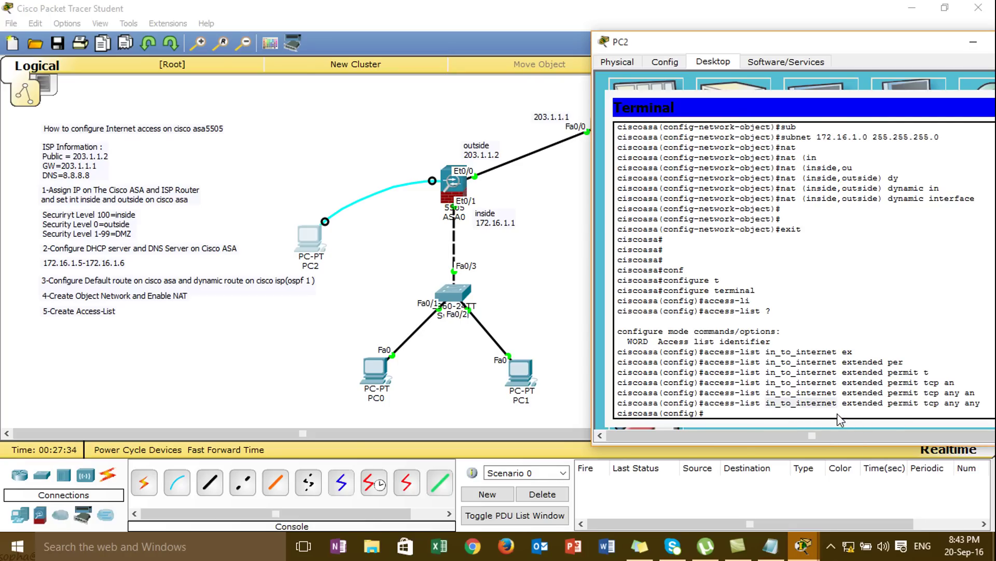
Reuse the previous rule to add "access-list in_to_internet extended permit icmp any any" on the ASA.
key(Up)
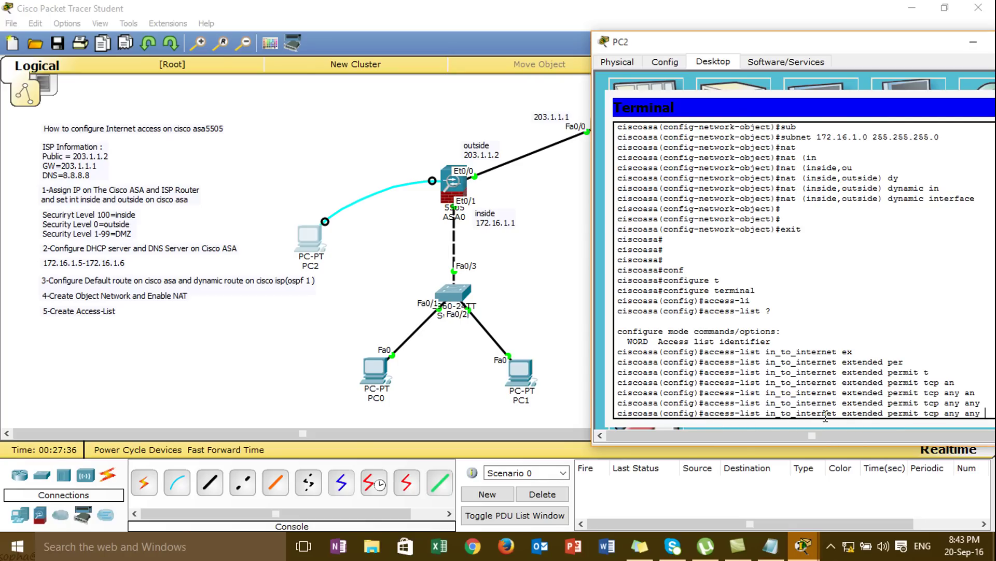
key(BackSpace)
key(BackSpace)
key(BackSpace)
key(BackSpace)
key(BackSpace)
key(BackSpace)
key(BackSpace)
key(BackSpace)
key(BackSpace)
key(BackSpace)
key(BackSpace)
key(BackSpace)
key(Tab)
text(cm)
key(Tab)
text(p)
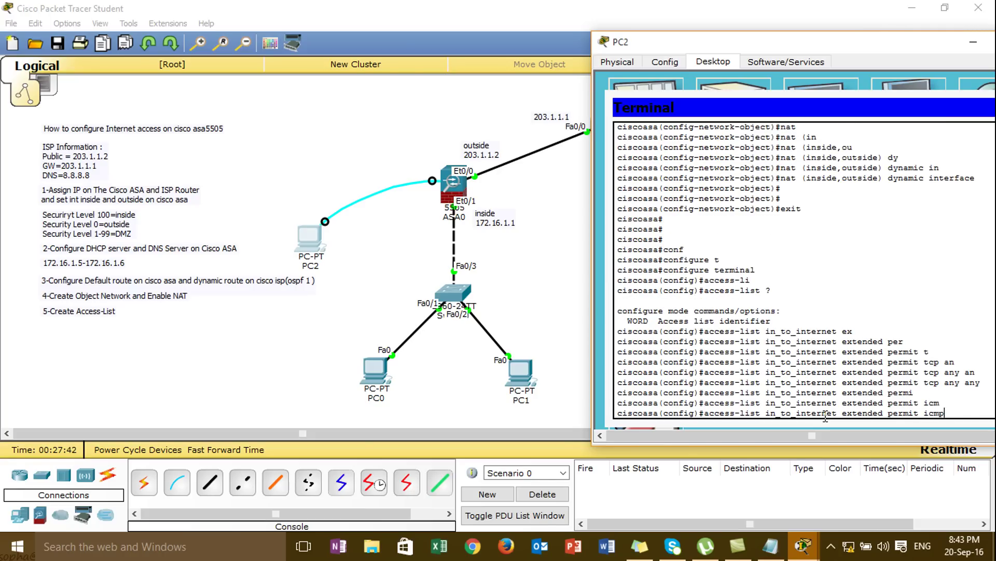
key(Tab)
text(an)
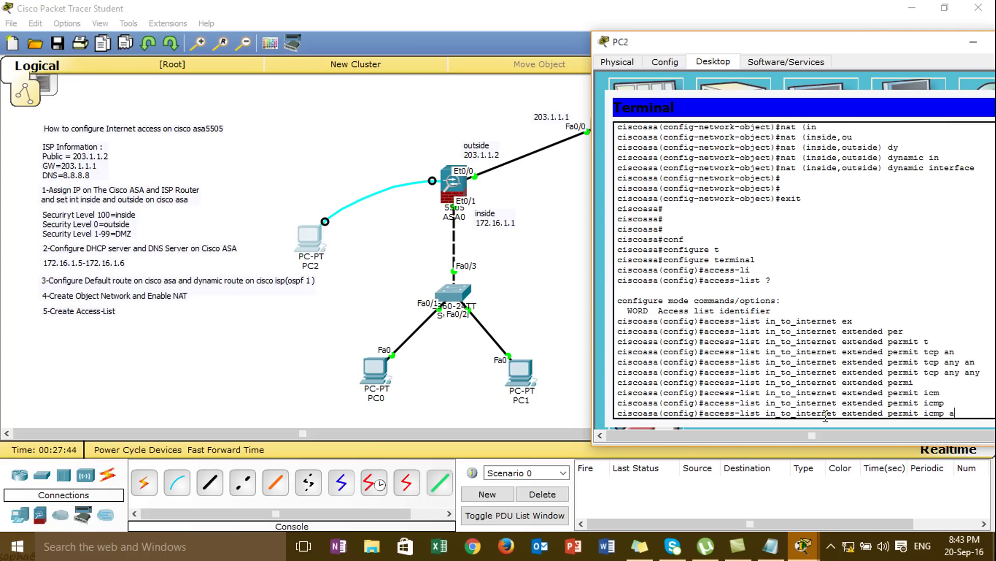
key(Tab)
text(an)
key(Tab)
key(Return)
key(Return)
key(Return)
key(Return)
key(Return)
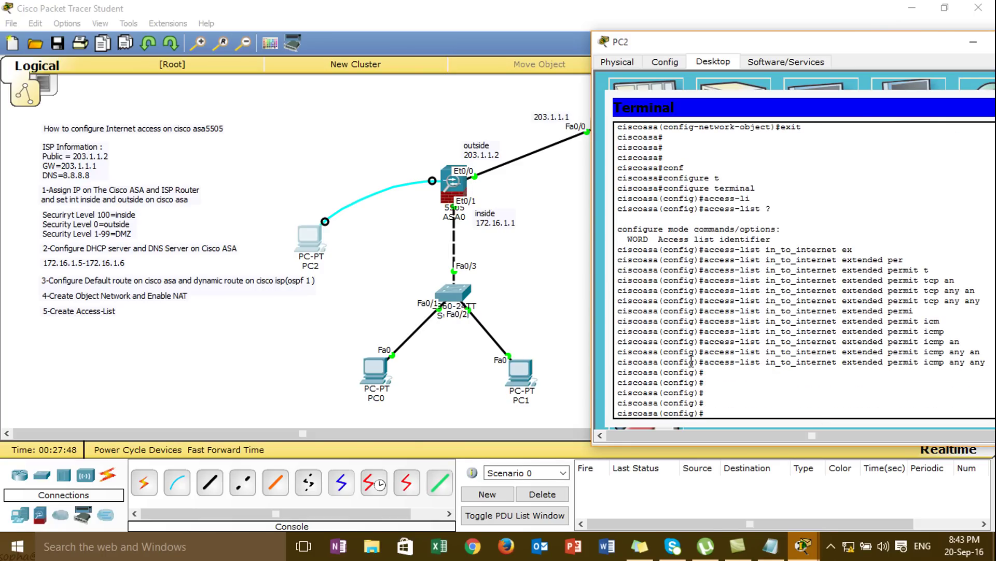
Check the continuous ping to 8.8.8.8 in PC0's Command Prompt and minimize the PC0 window.
click(375, 369)
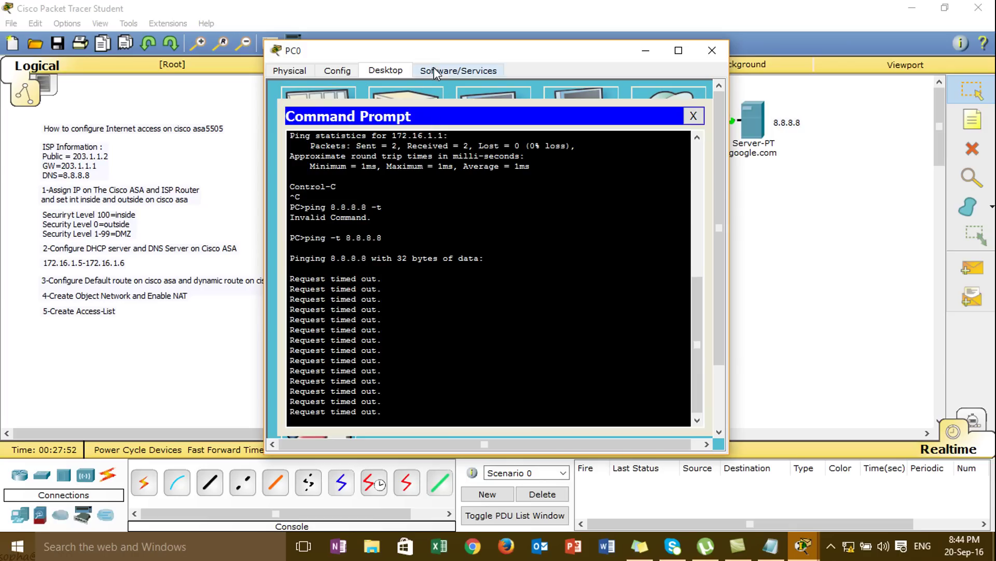
drag(440, 52, 370, 54)
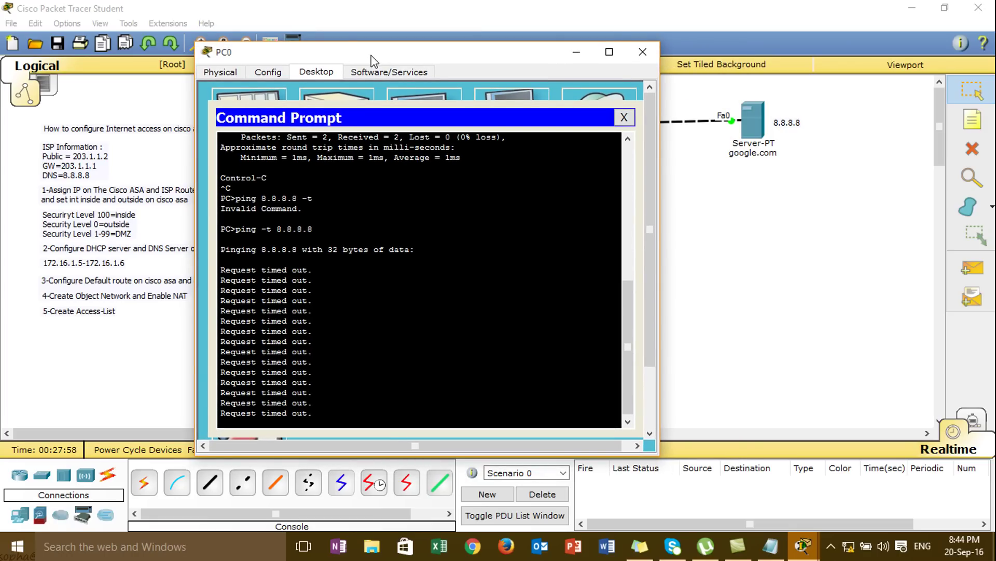
click(573, 52)
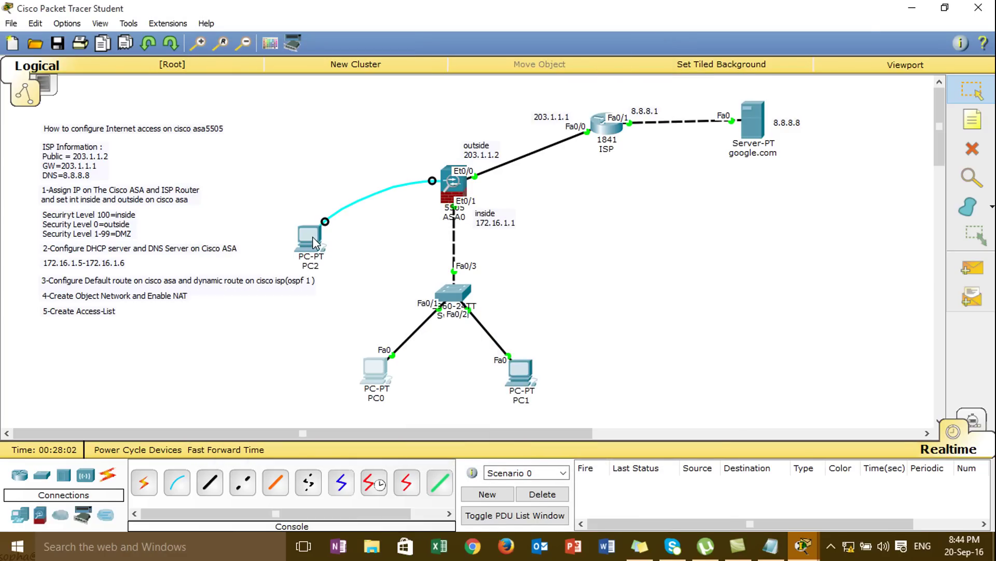
Enter "access-group in_to_internet in interface outside" at the ASA prompt in PC2's terminal, pasting the copied list name, without executing it.
click(311, 239)
text(access-gr)
key(Tab)
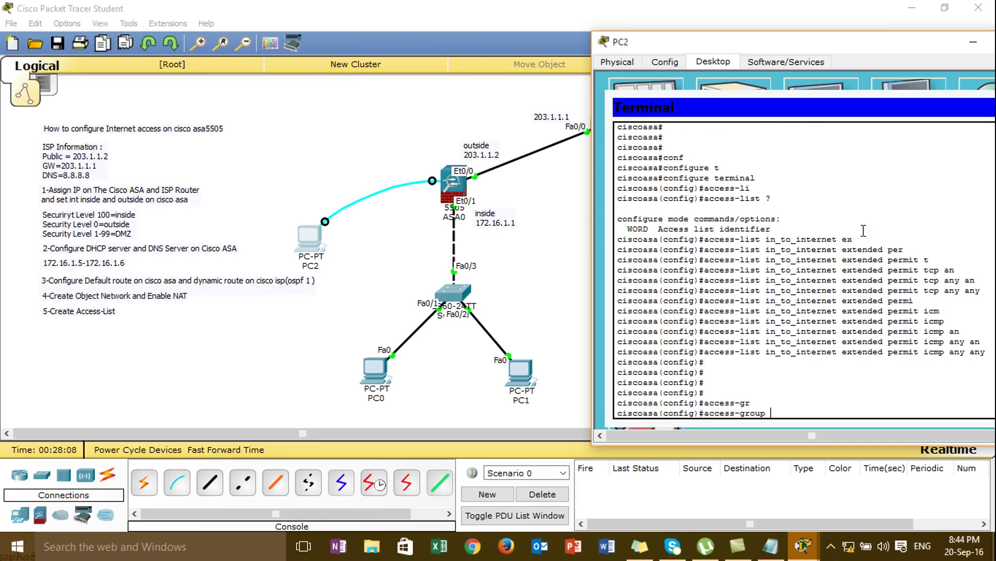
right_click(798, 410)
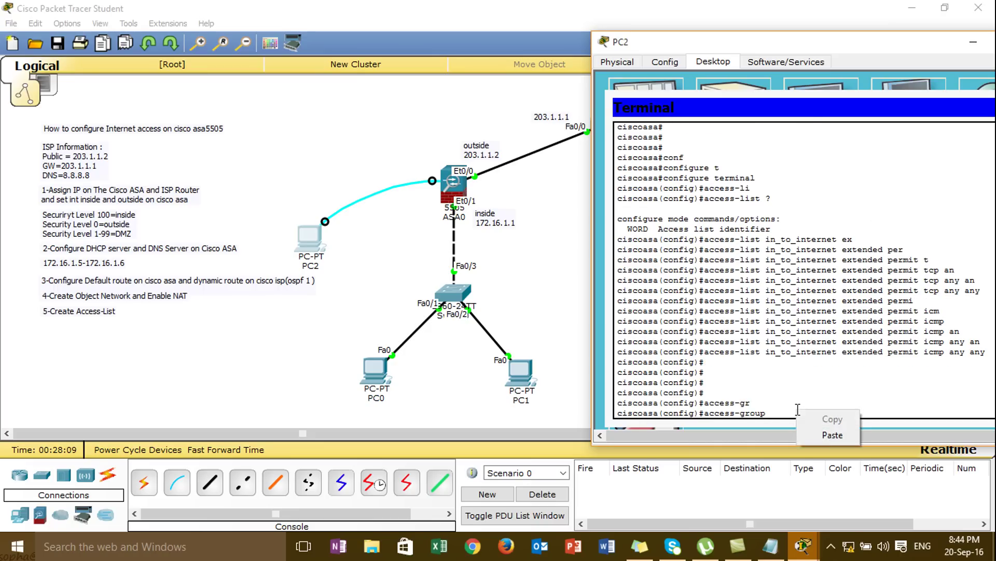
click(831, 435)
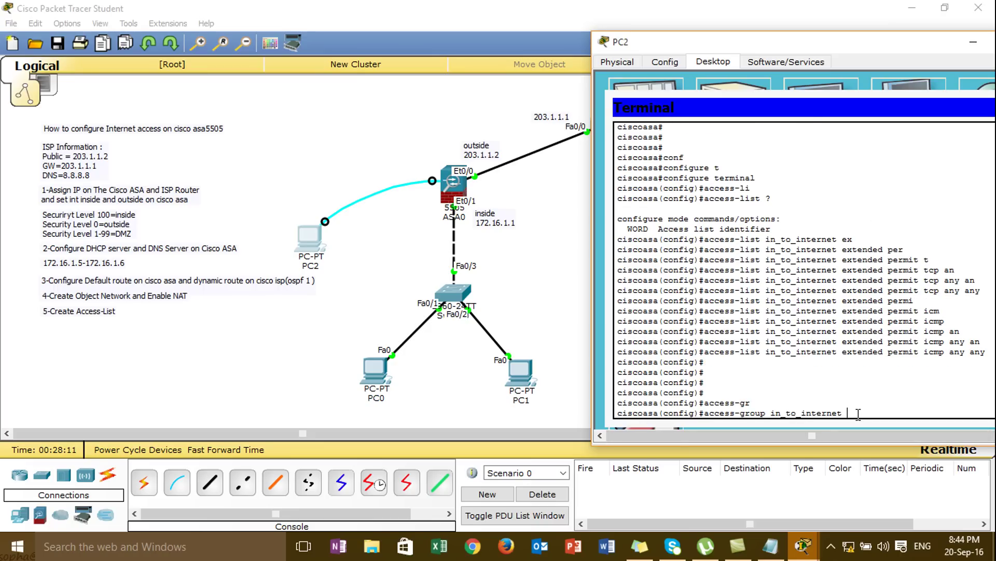
text(in)
key(Tab)
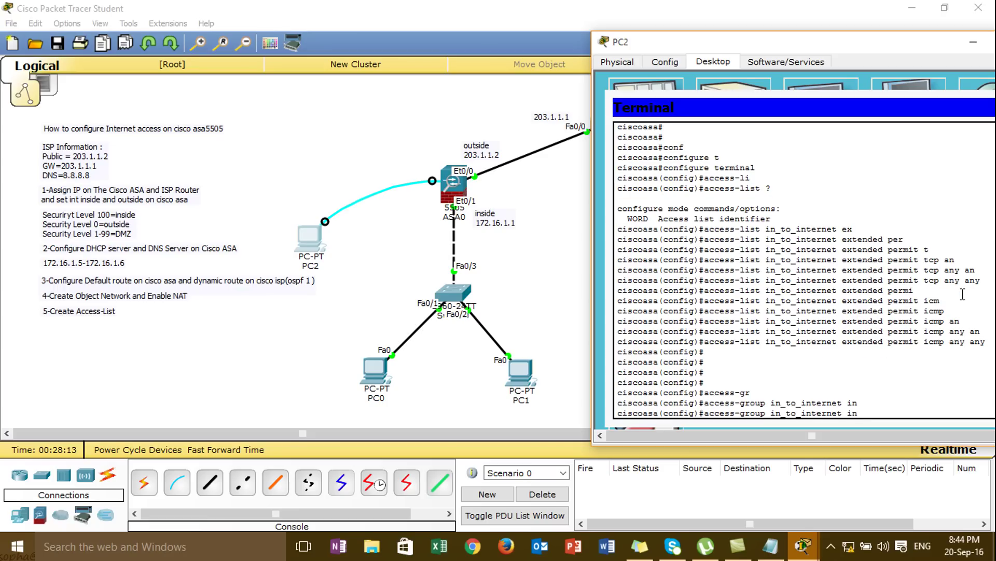
text(in)
key(Tab)
text(o)
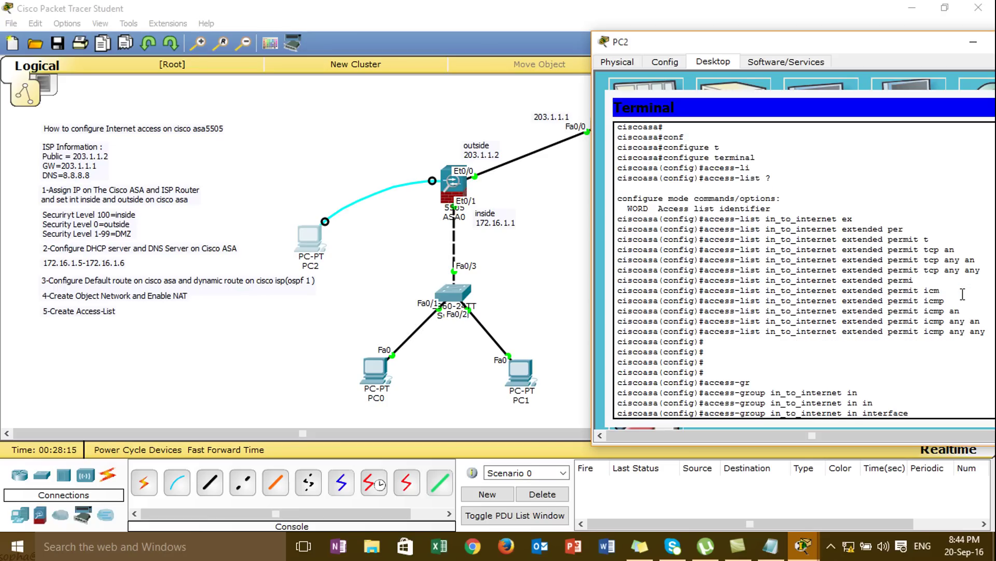
key(Tab)
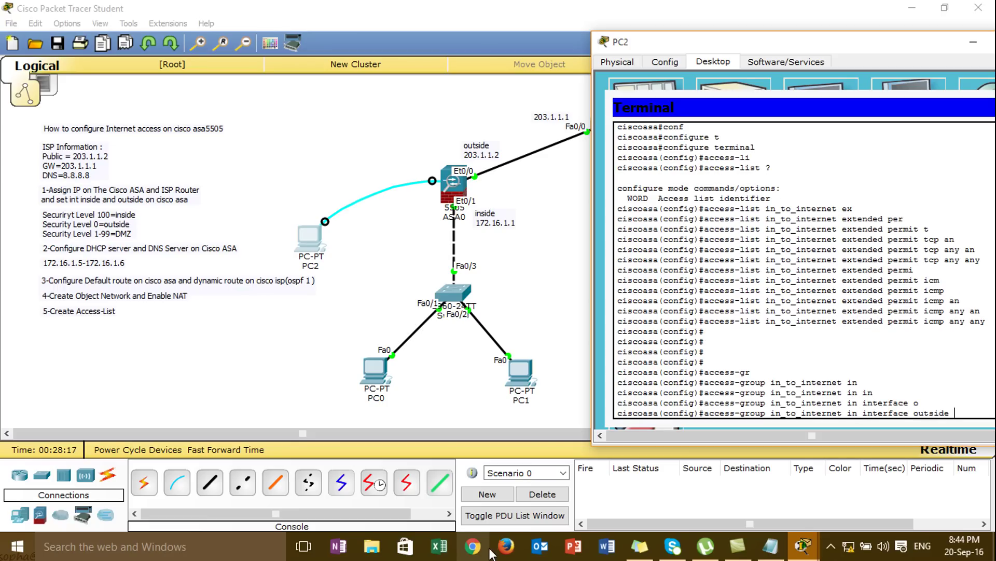
Arrange PC0's Command Prompt and PC2's terminal side by side, so the ping and the ASA console are both visible.
click(380, 377)
drag(442, 58, 790, 86)
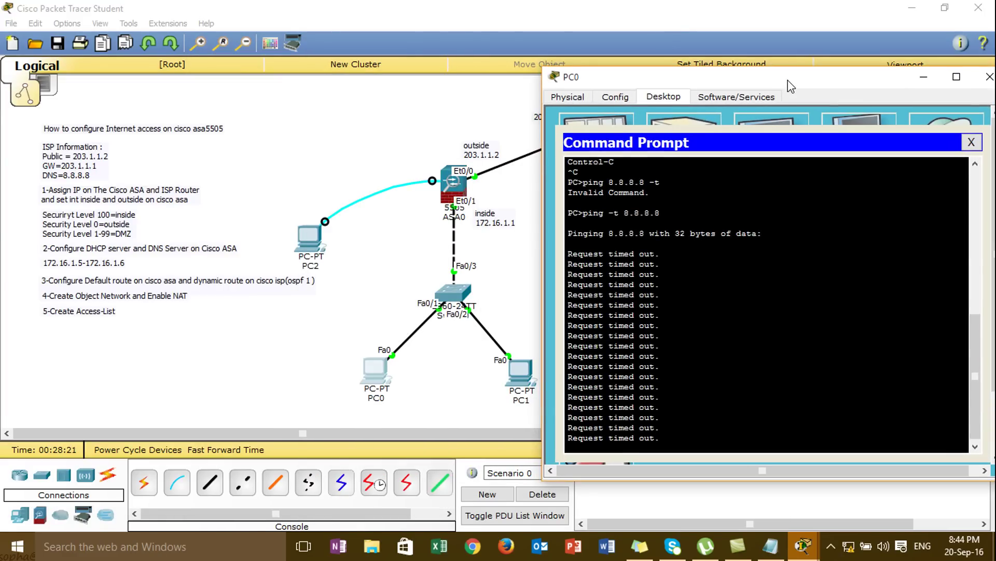
click(322, 238)
drag(728, 48, 693, 94)
click(384, 381)
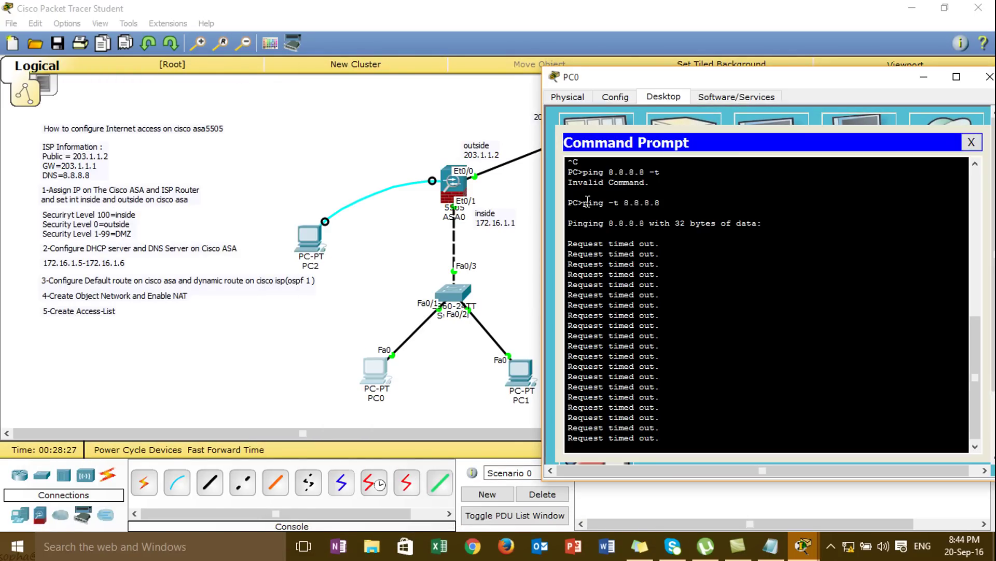
drag(681, 86, 190, 102)
mouse_move(804, 555)
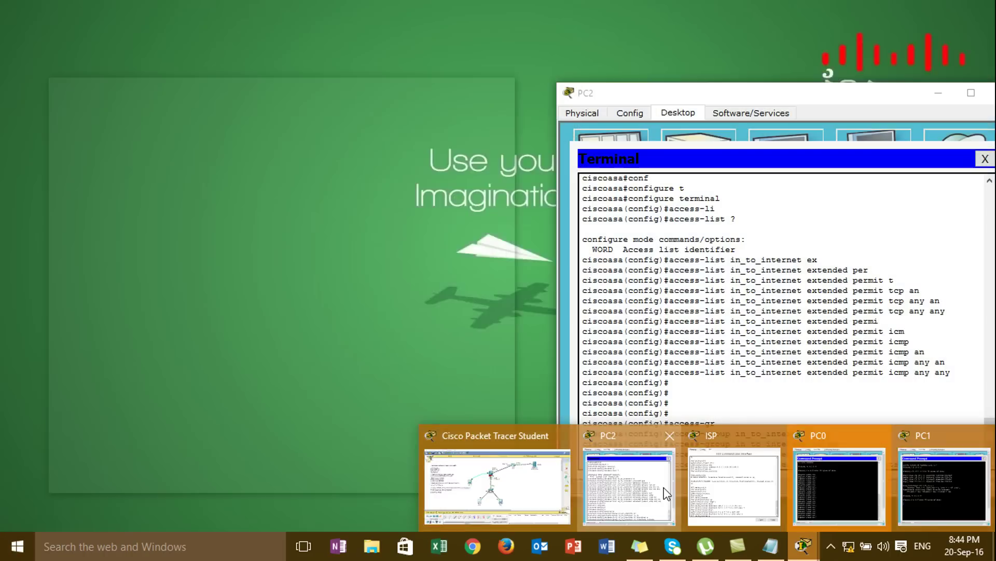
click(643, 488)
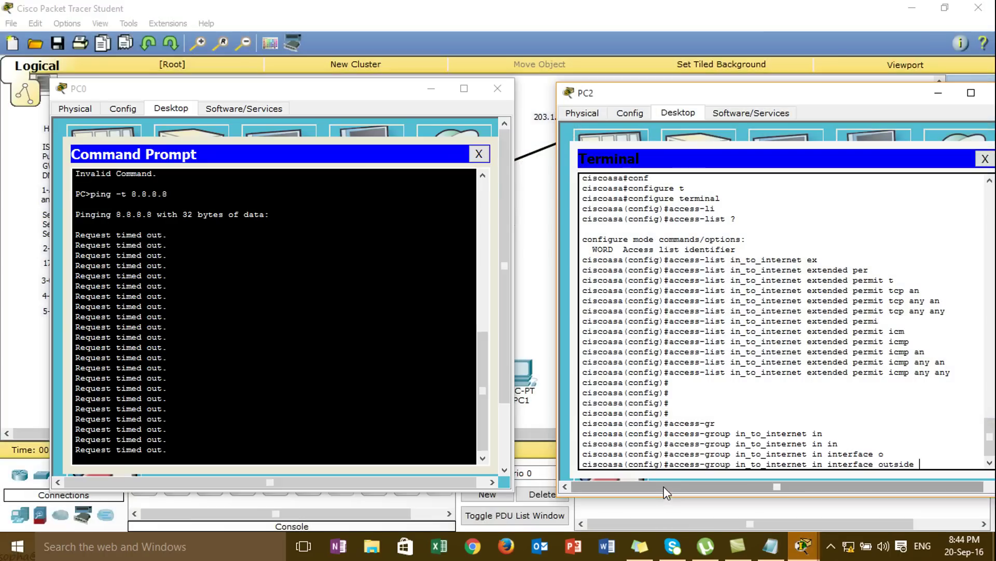
drag(678, 94, 664, 90)
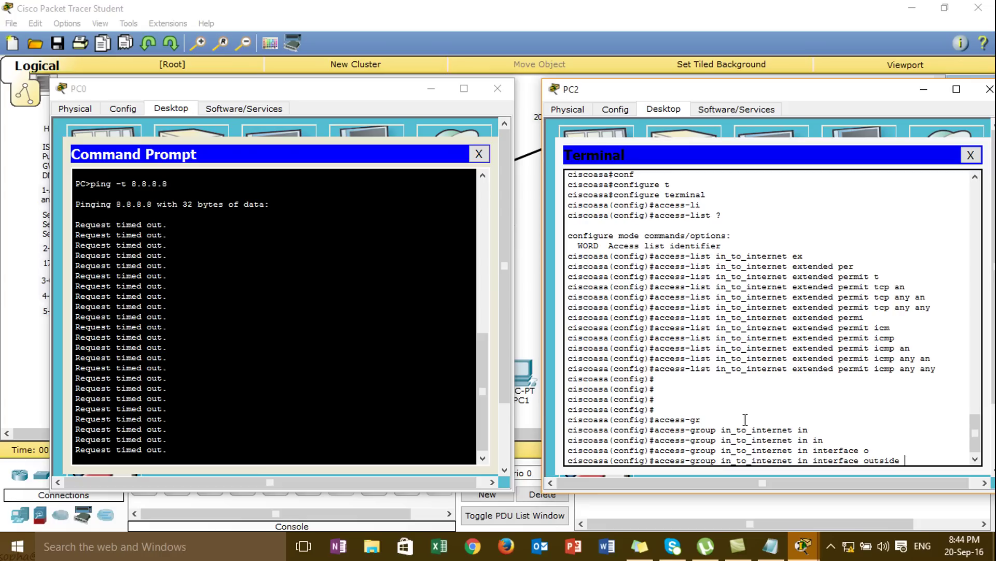
Execute the prepared access-group command on the ASA while watching PC0's ping, and close the PC0 window.
key(Return)
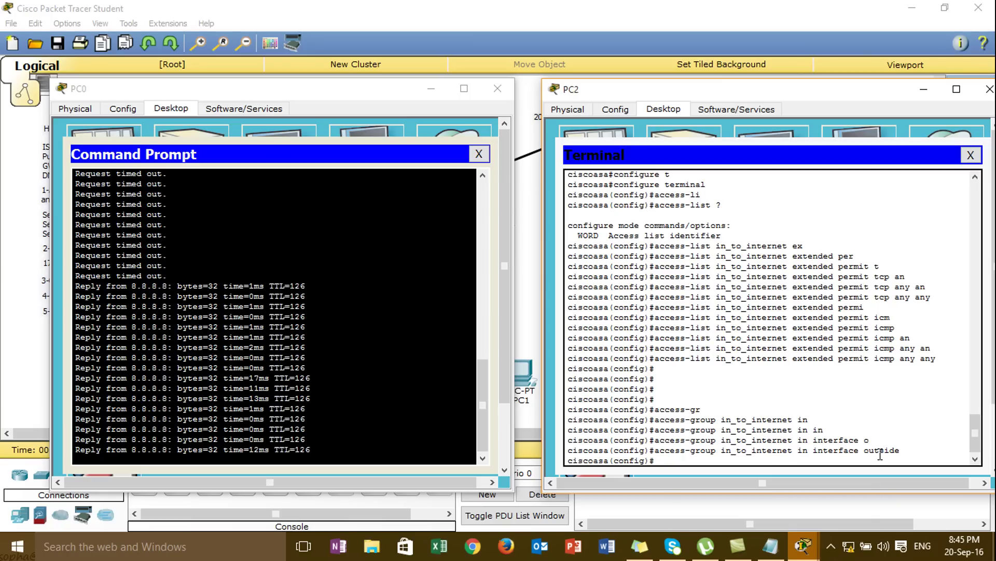
drag(904, 451, 657, 453)
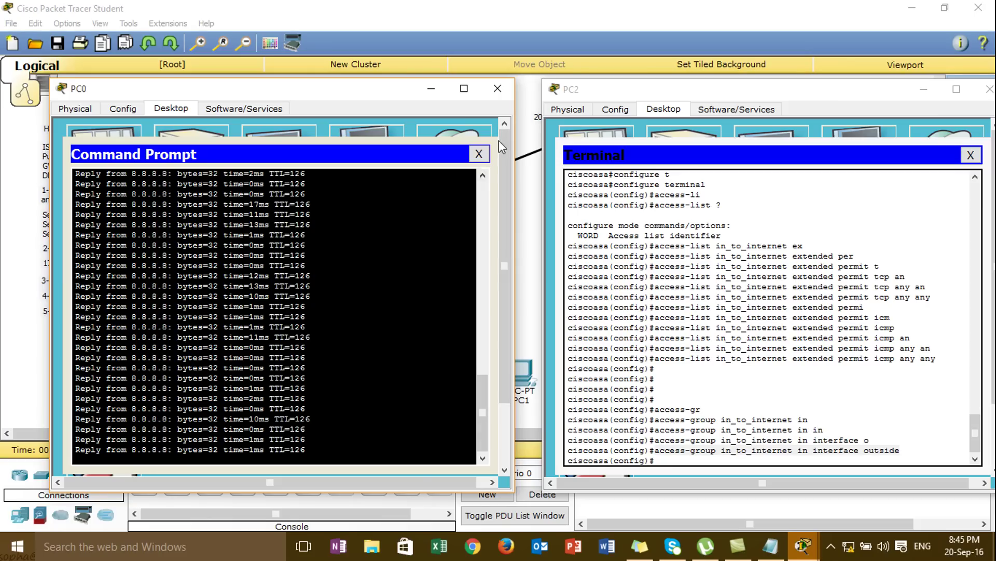
key(alt+Tab)
click(497, 88)
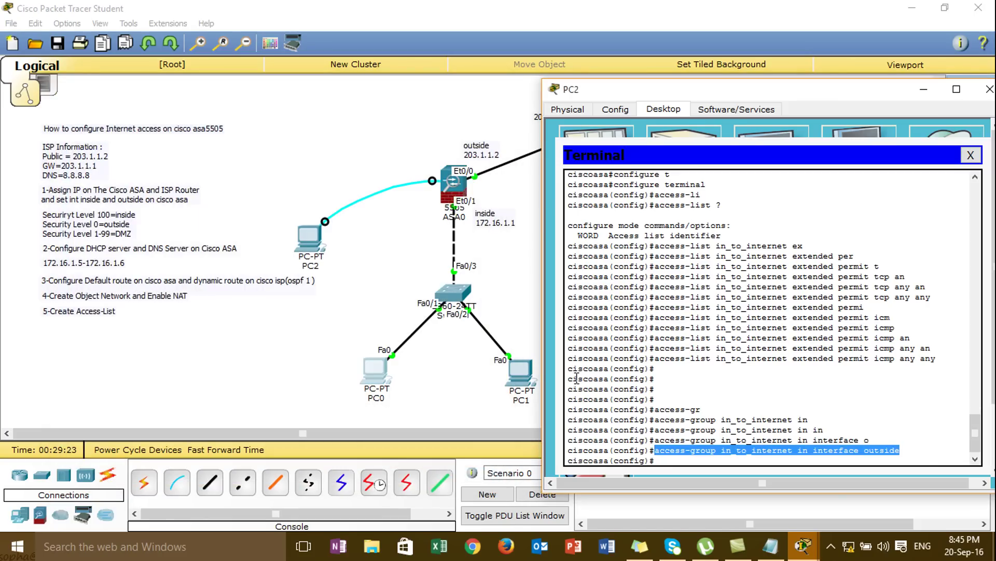
Check the continuous ping to 8.8.8.8 in PC1's Command Prompt and close the PC1 window.
click(523, 366)
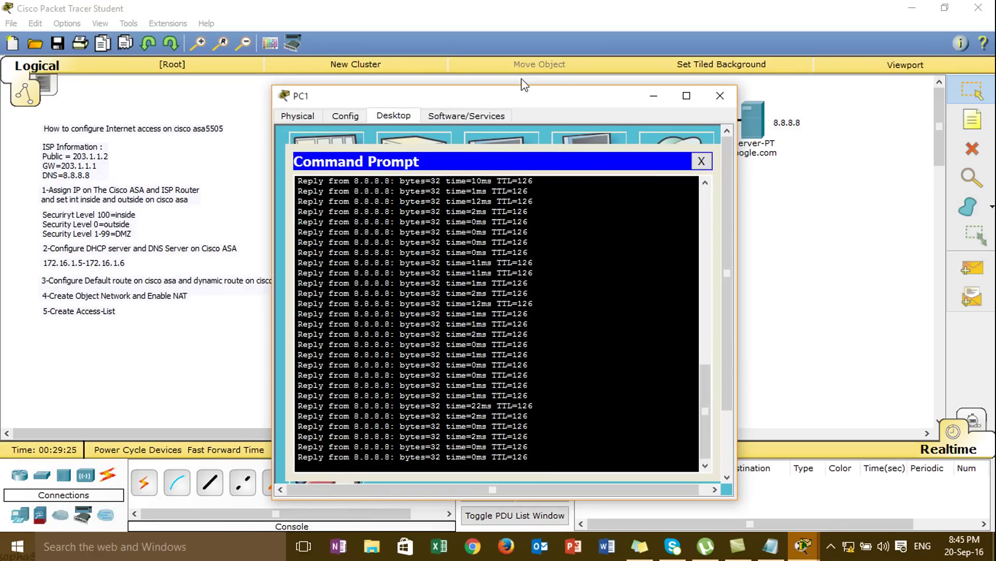
drag(503, 101, 295, 83)
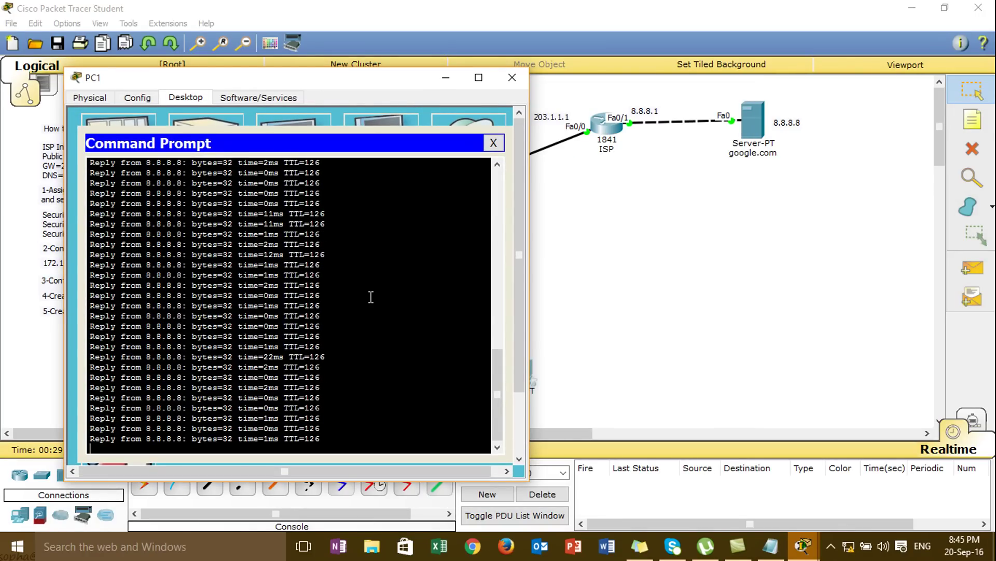
click(523, 75)
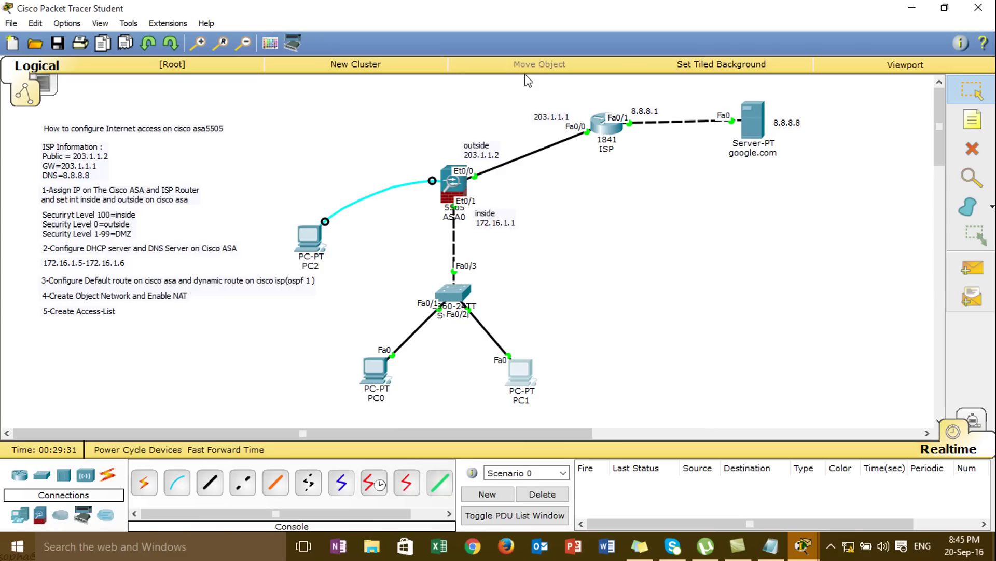
Add the note "6-Verify NAT" below the "5-Create Access-List" note and align it with the list.
click(972, 119)
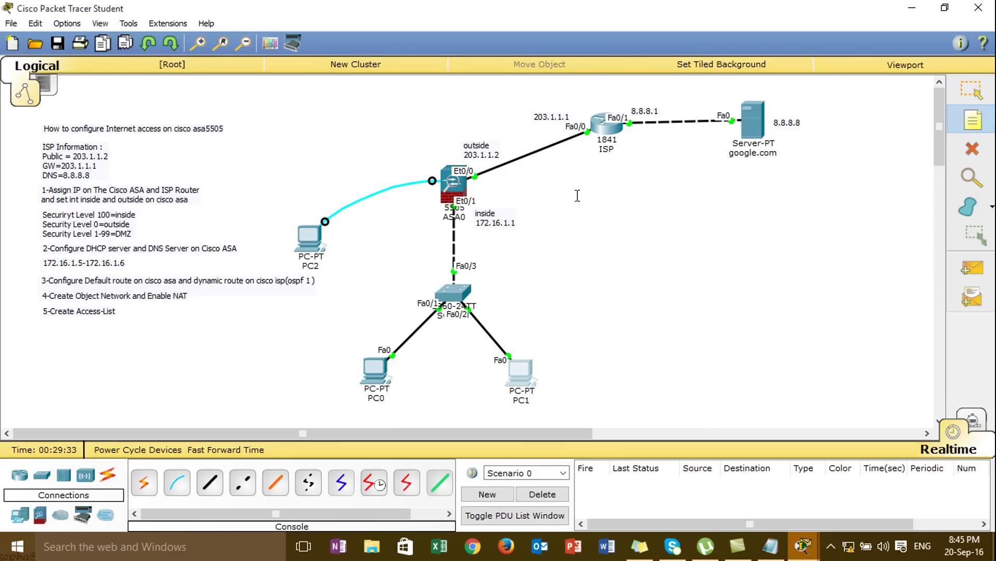
click(45, 326)
text(6-Veri)
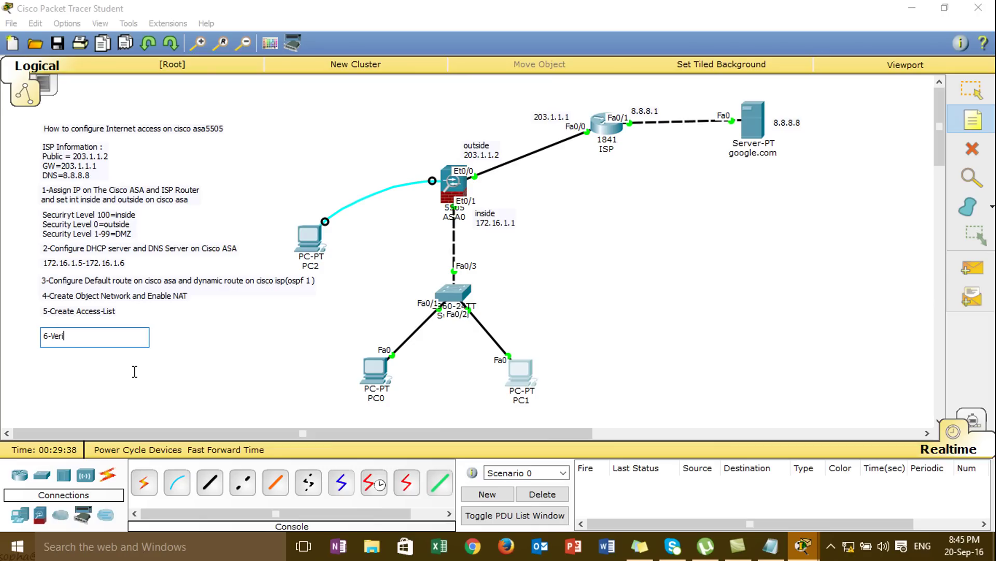
text(fy NAT)
click(971, 89)
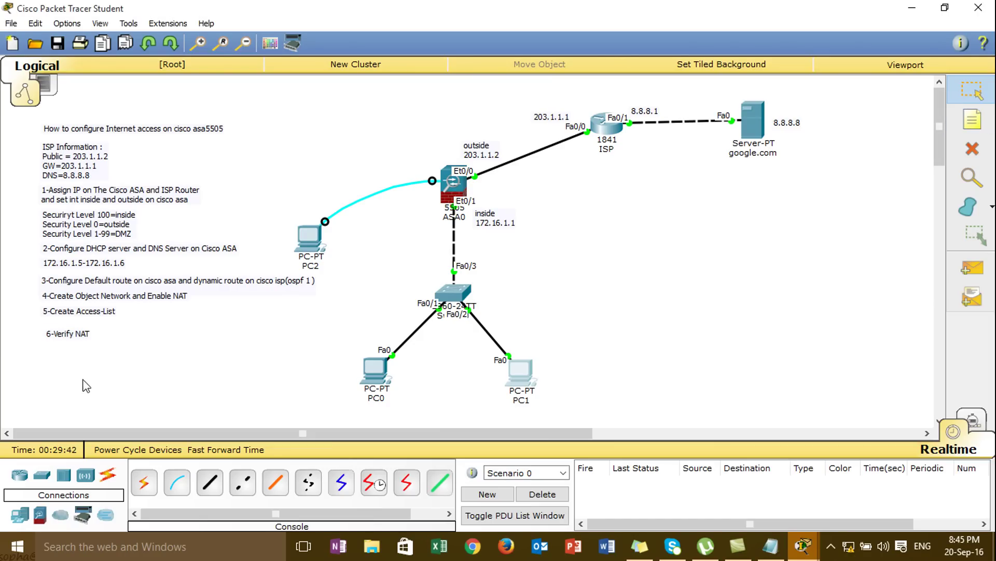
drag(69, 339, 66, 333)
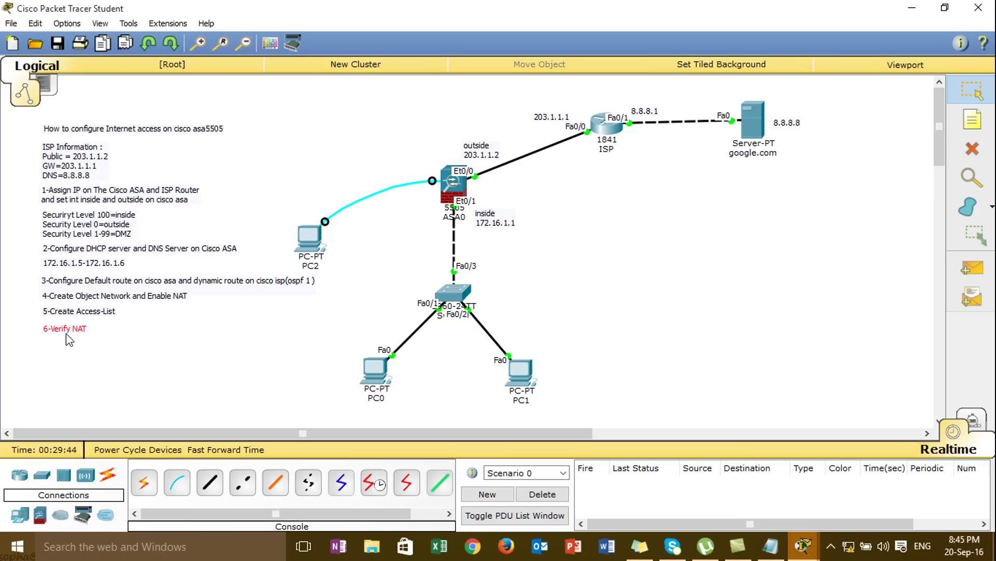
Add the note "show xlate" directly under "6-Verify NAT" and align it with the list.
click(972, 119)
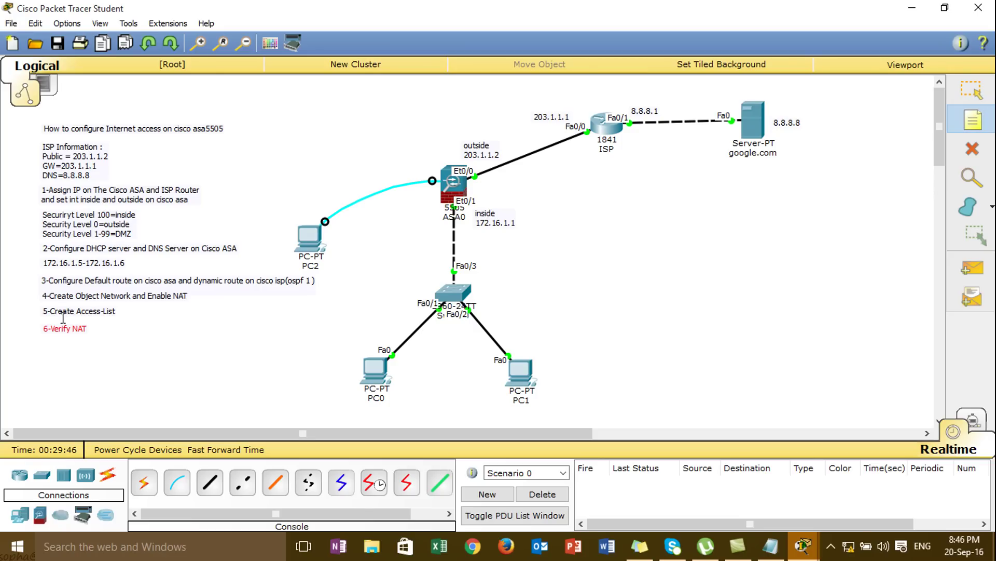
click(52, 343)
text(h)
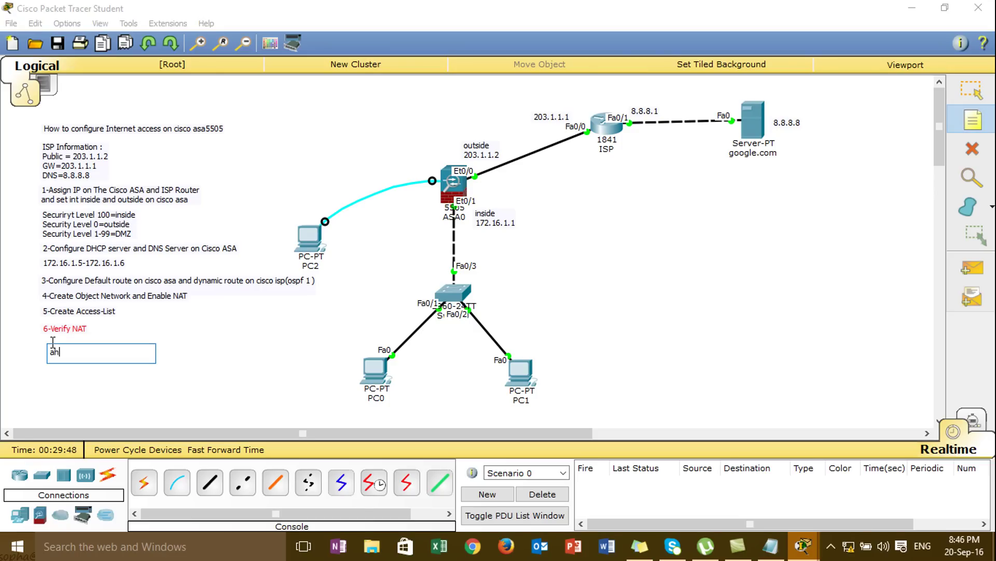
text(smd)
key(BackSpace)
key(BackSpace)
key(BackSpace)
key(BackSpace)
click(972, 90)
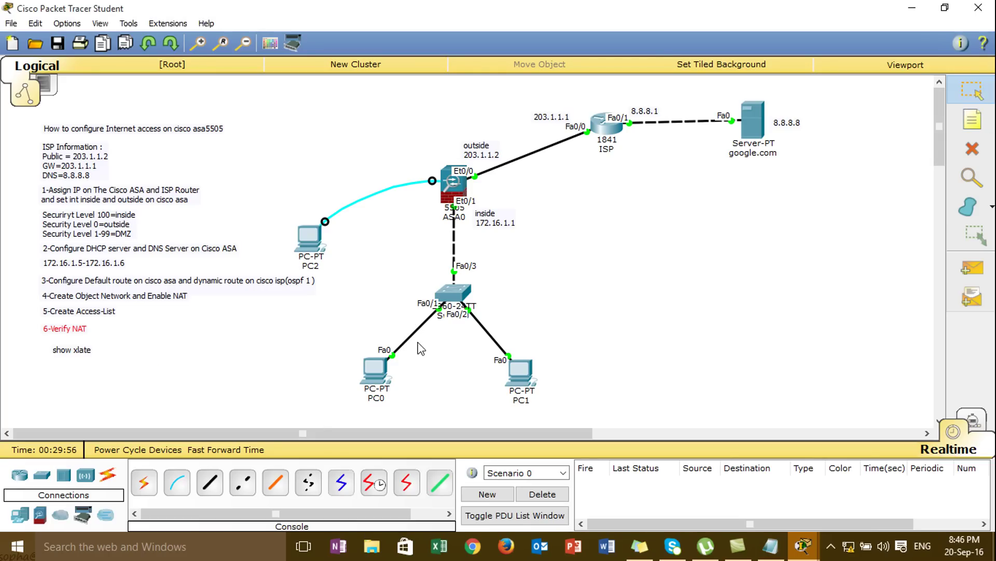
drag(74, 349, 69, 343)
Leave configuration mode on the ASA through PC2's terminal and run "show xlate".
click(317, 244)
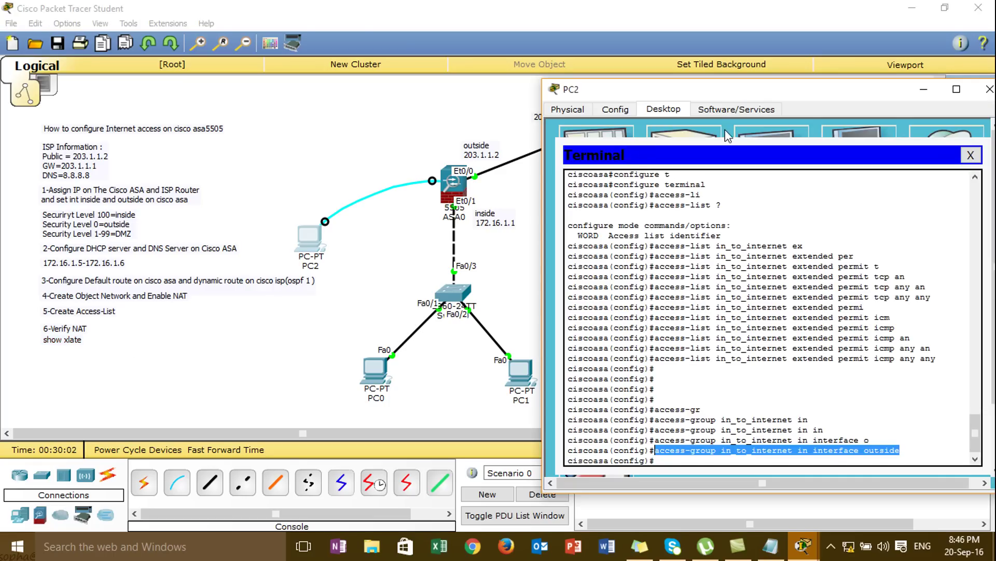
scroll(742, 267, down, 1)
text(end)
key(Return)
text(sh)
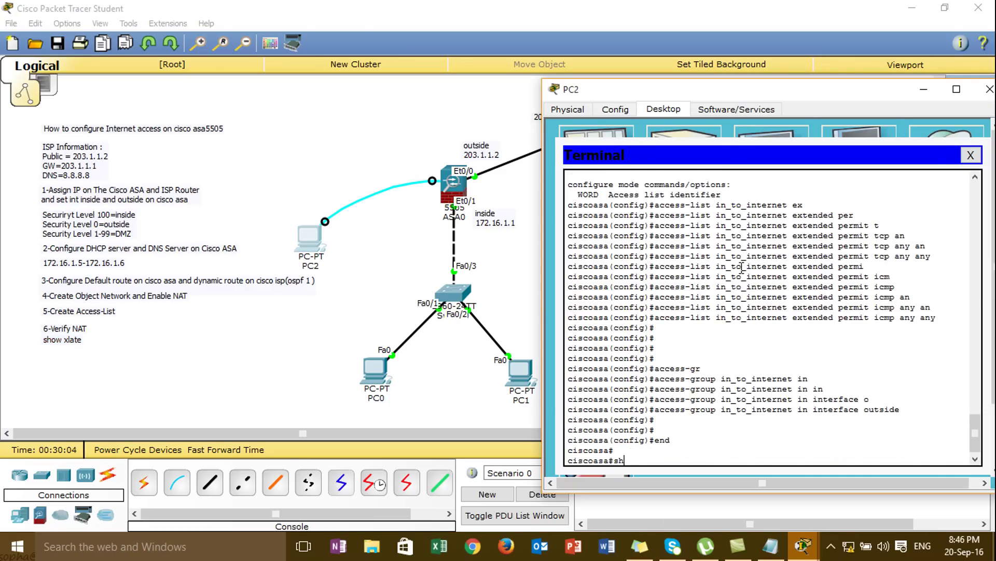
key(Tab)
text(xlate)
key(Return)
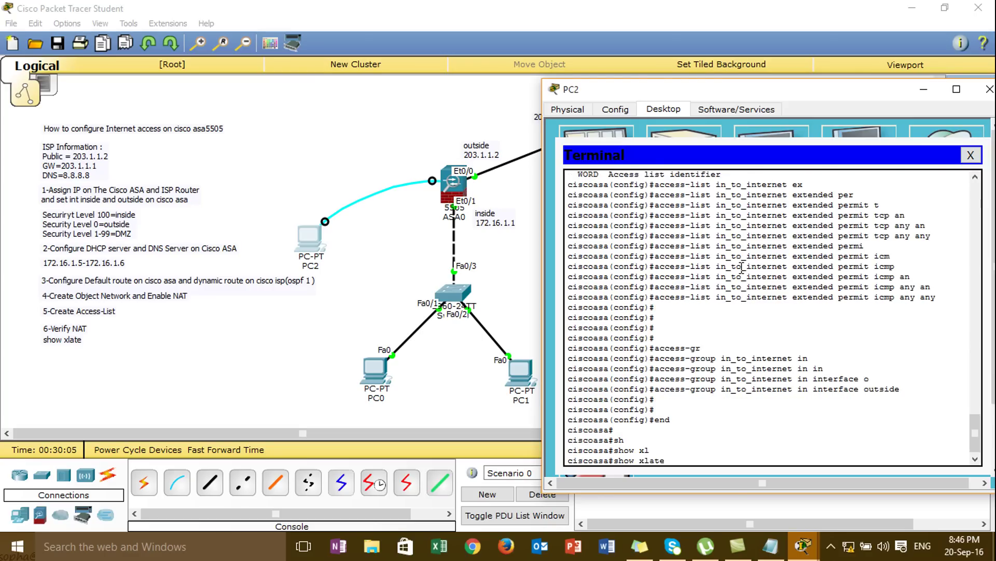
key(Return)
key(Return)
key(Return)
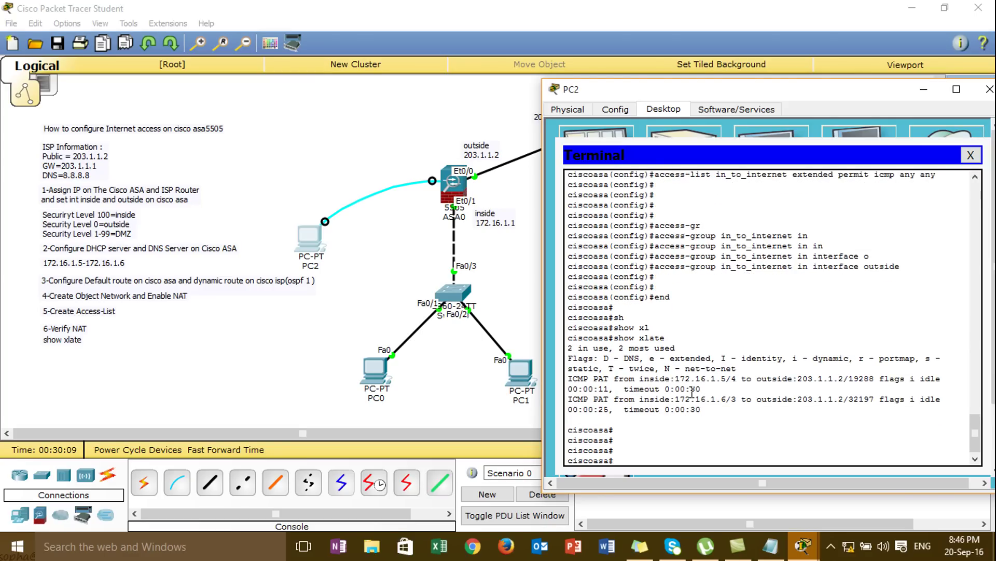
Examine the ICMP PAT entries in the show xlate output, marking the inside address of the first entry.
drag(636, 351, 712, 357)
triple_click(754, 407)
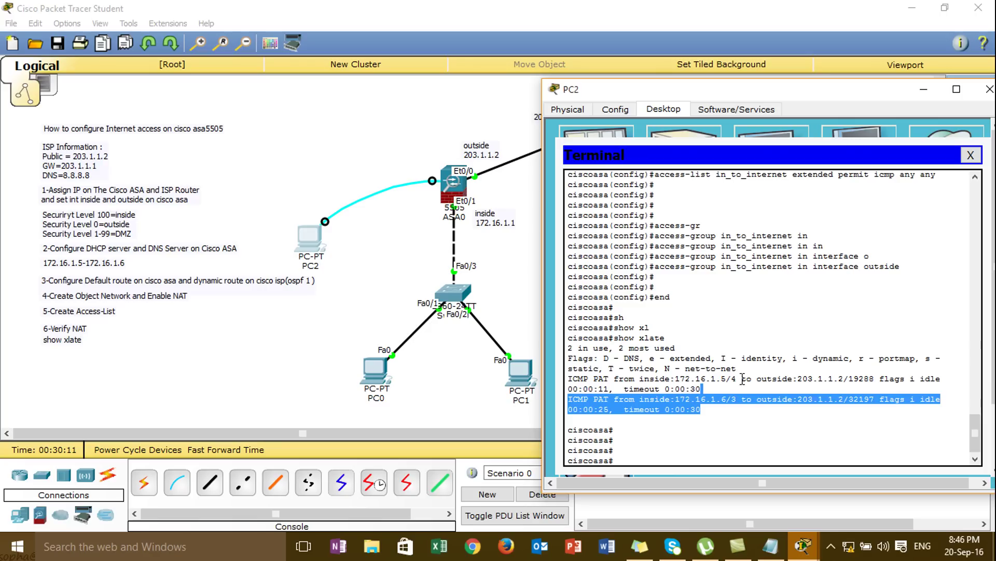
click(586, 384)
drag(645, 381, 676, 380)
drag(756, 379, 797, 373)
click(744, 379)
drag(729, 379, 680, 379)
Check PC0's IP configuration against the first PAT entry, and mark that entry's outside address in PC2's terminal.
click(379, 374)
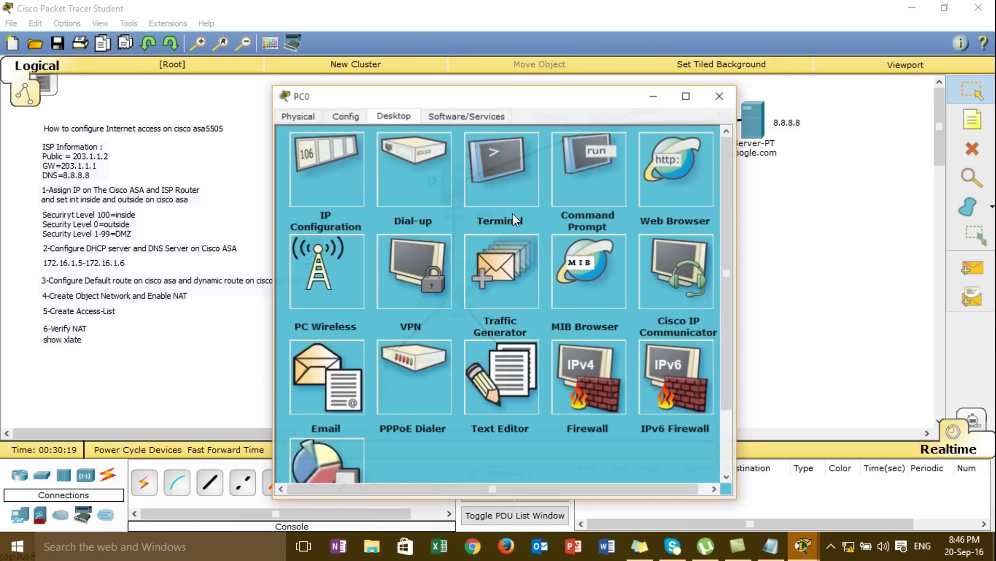
click(349, 174)
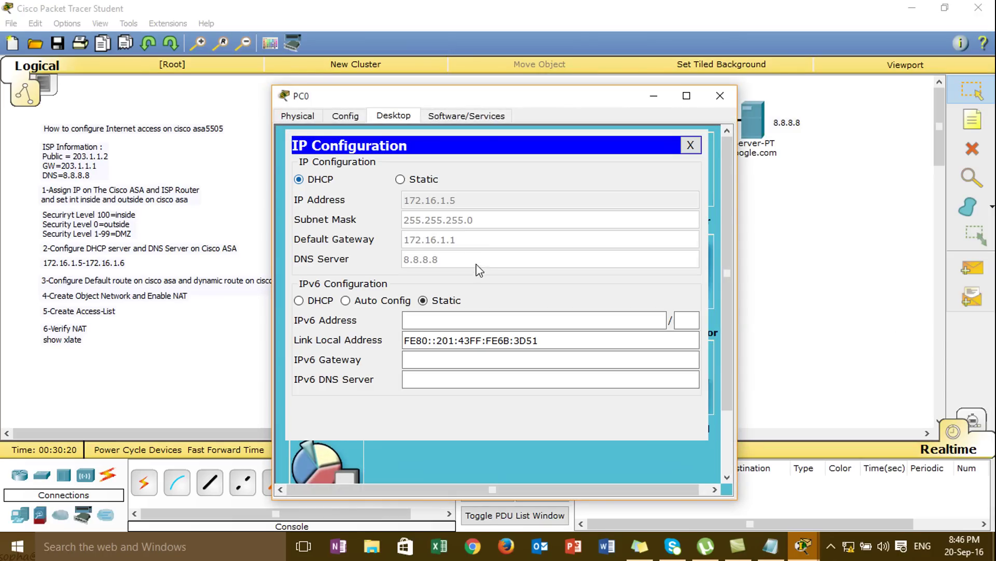
click(720, 96)
click(310, 249)
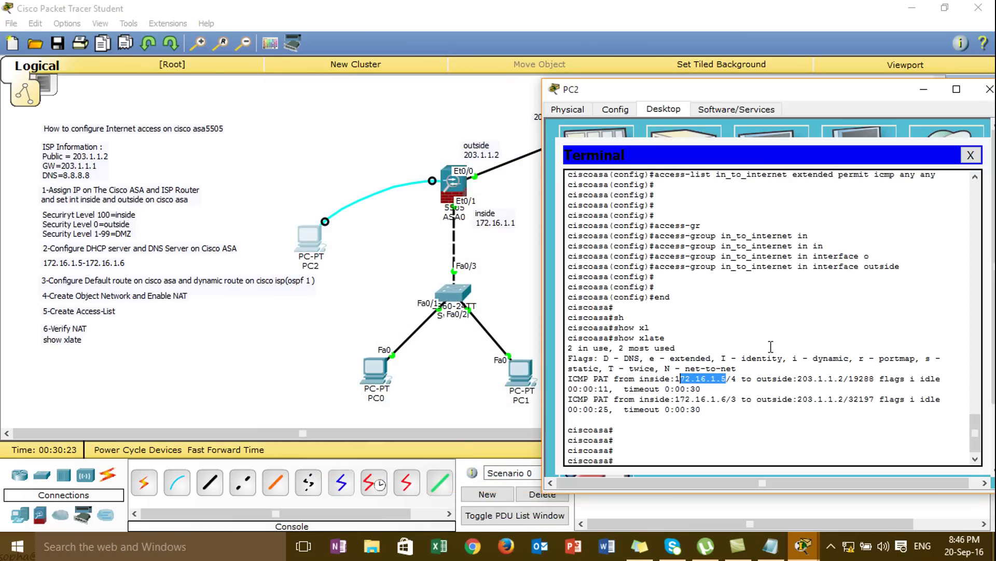
click(800, 379)
drag(801, 379, 839, 379)
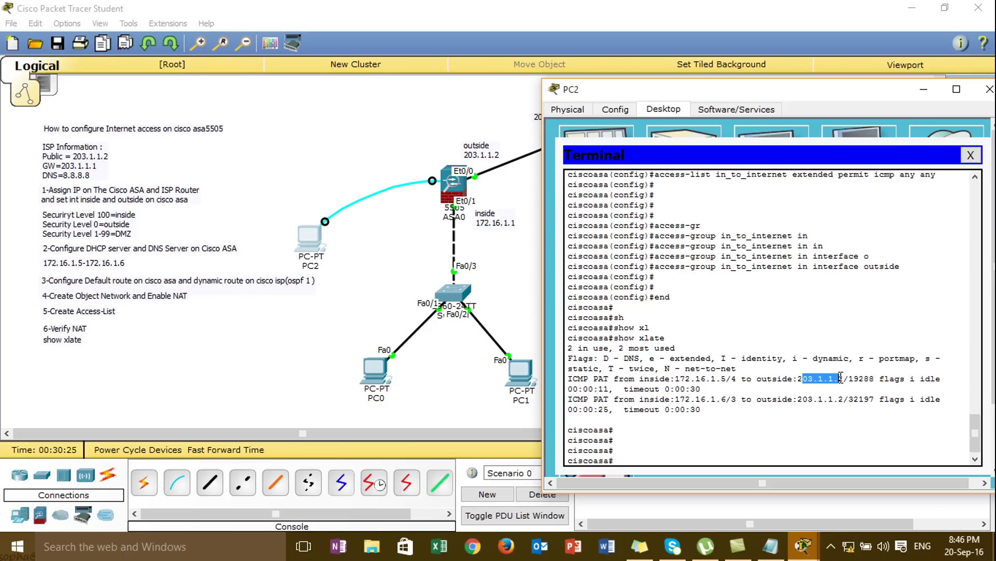
List the available show commands on the ASA, run "show nat" and examine the NAT policy hit counters.
click(661, 399)
key(Return)
key(Return)
text(sh)
key(Tab)
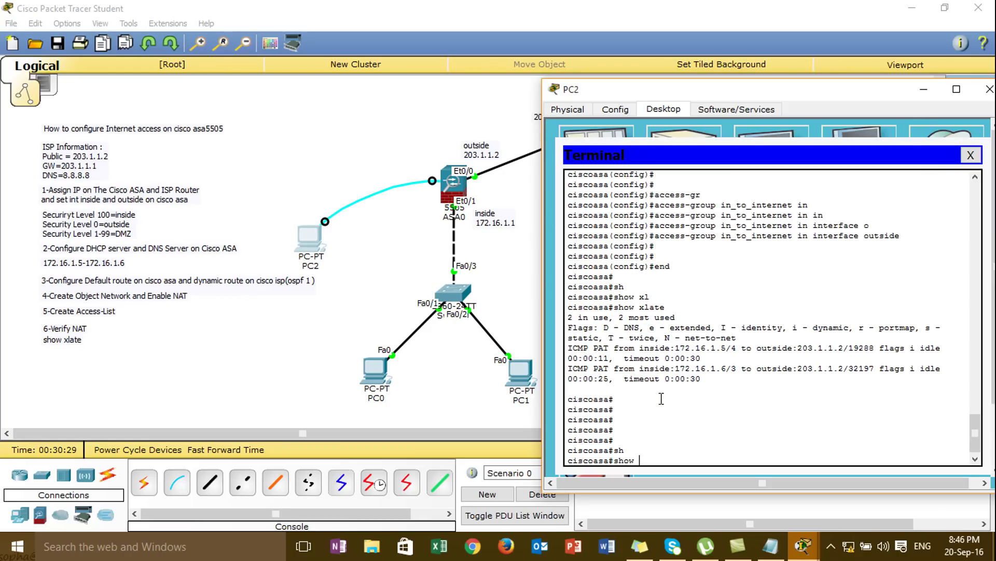
text(?)
key(space)
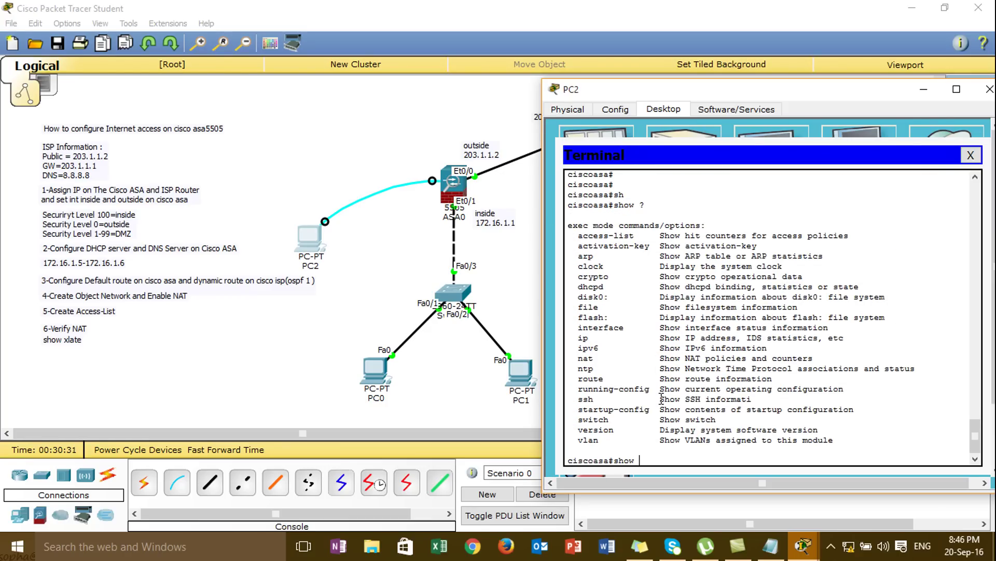
text(na)
key(Tab)
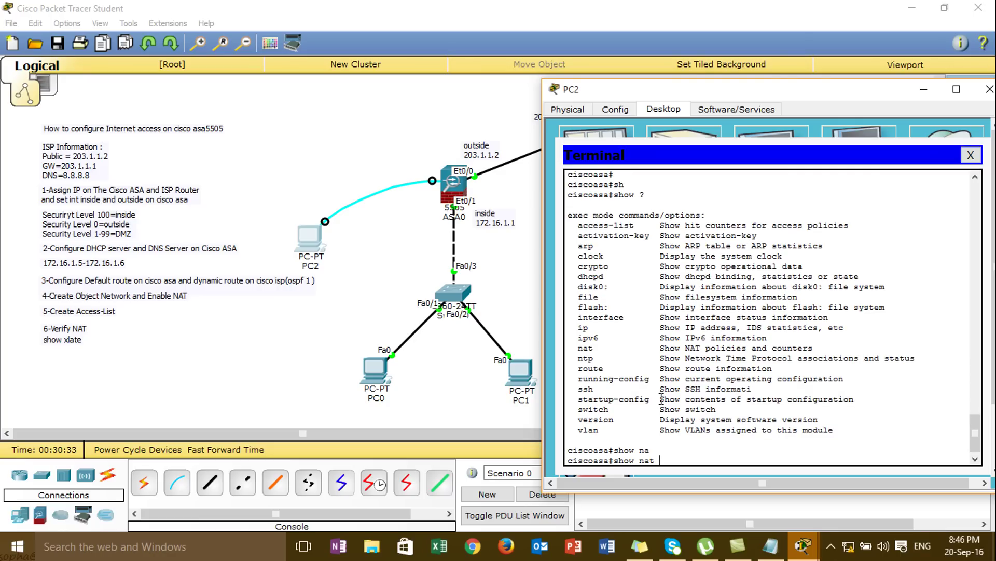
text(?)
key(Return)
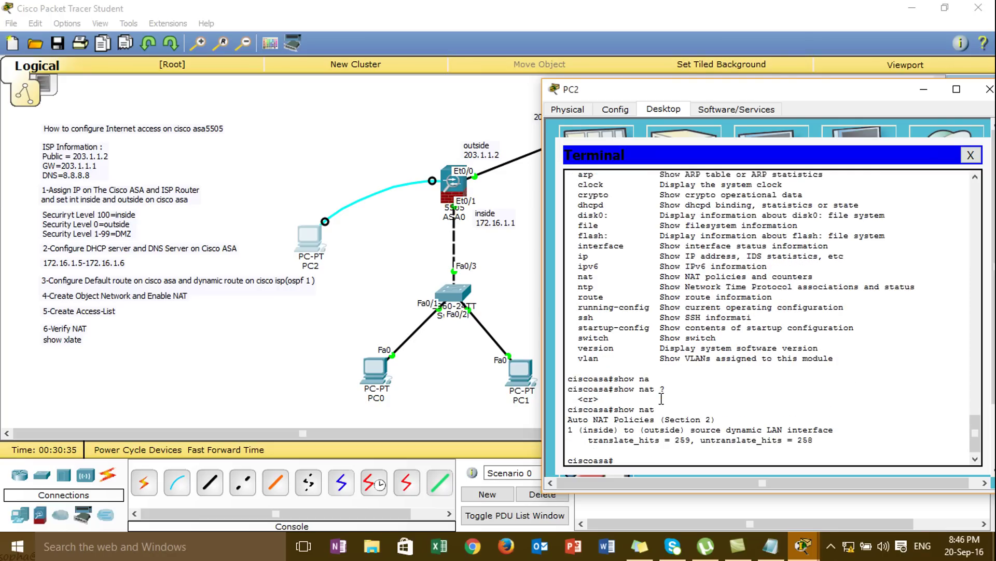
key(Return)
key(Return)
drag(793, 419, 810, 422)
click(809, 422)
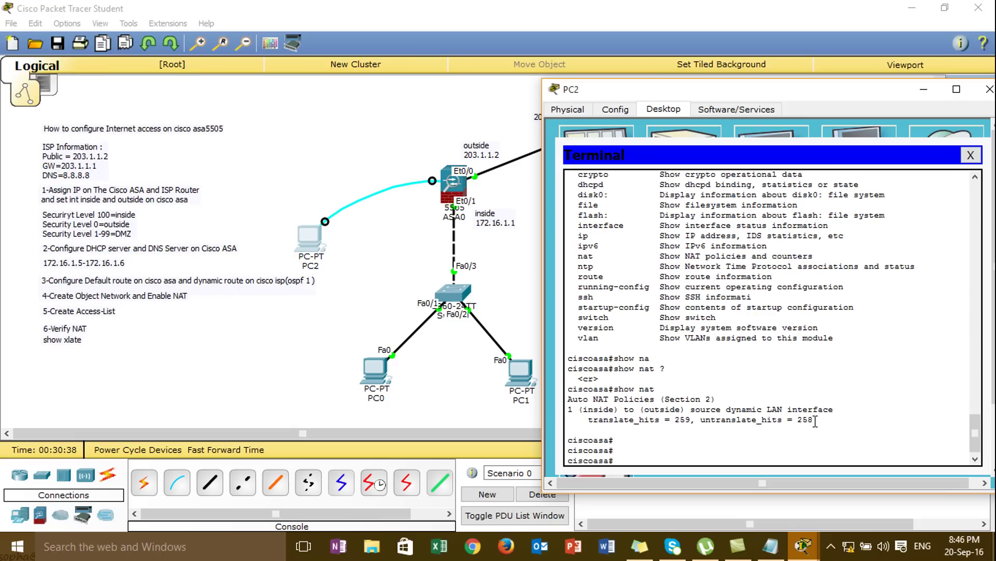
Run "show xlate" on the ASA again and examine the refreshed ICMP PAT entries.
key(Return)
key(Return)
key(Return)
text(sh)
key(Tab)
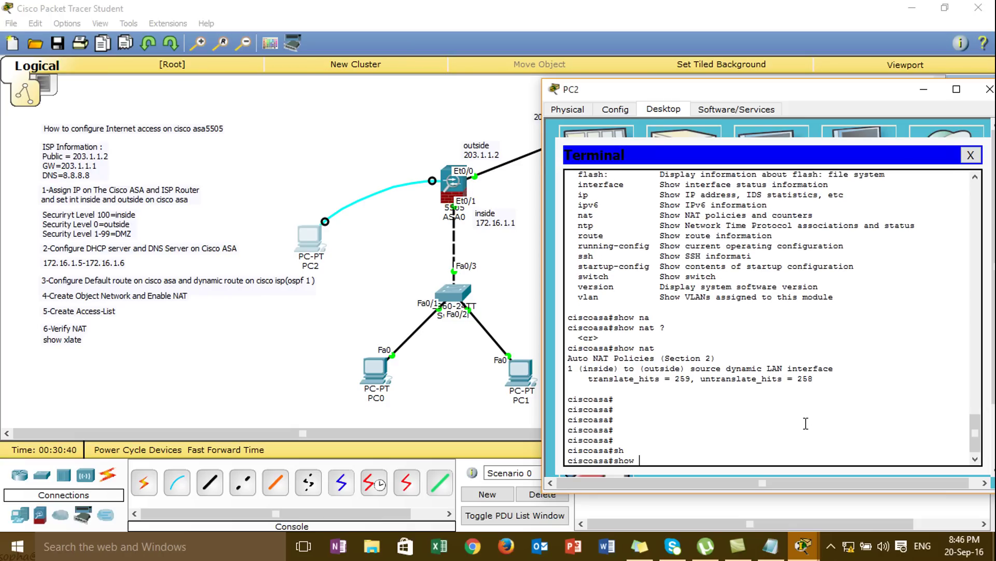
key(Tab)
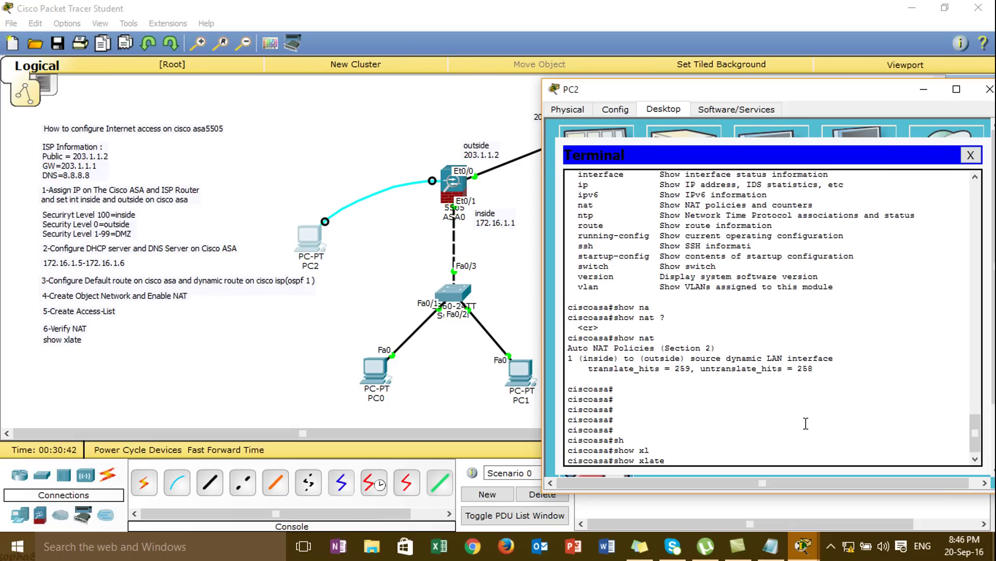
key(Return)
key(Return)
key(Return)
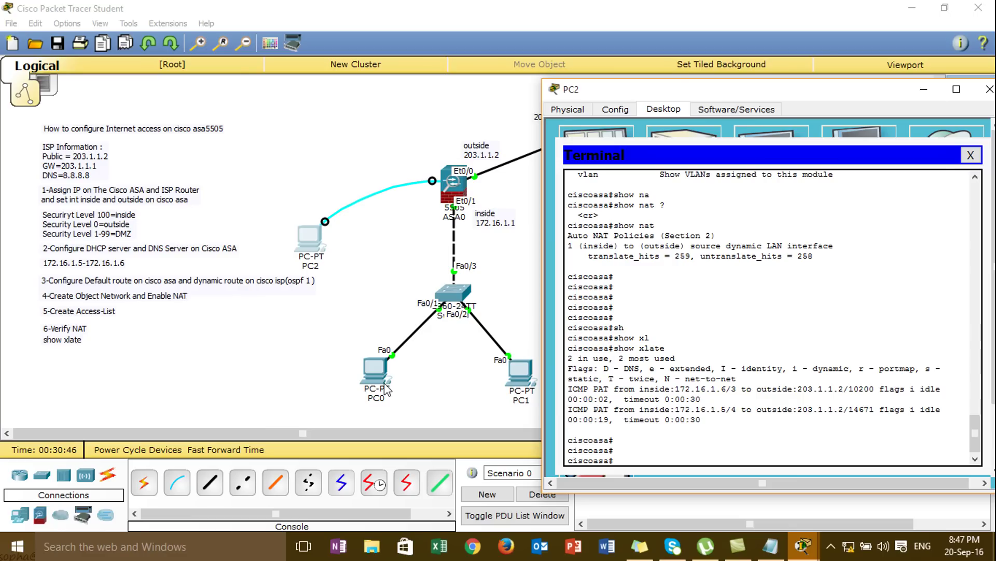
drag(569, 359, 735, 422)
click(735, 422)
Minimize the network topology and PC2 windows to clear the desktop, and show the hidden system tray icons.
click(370, 325)
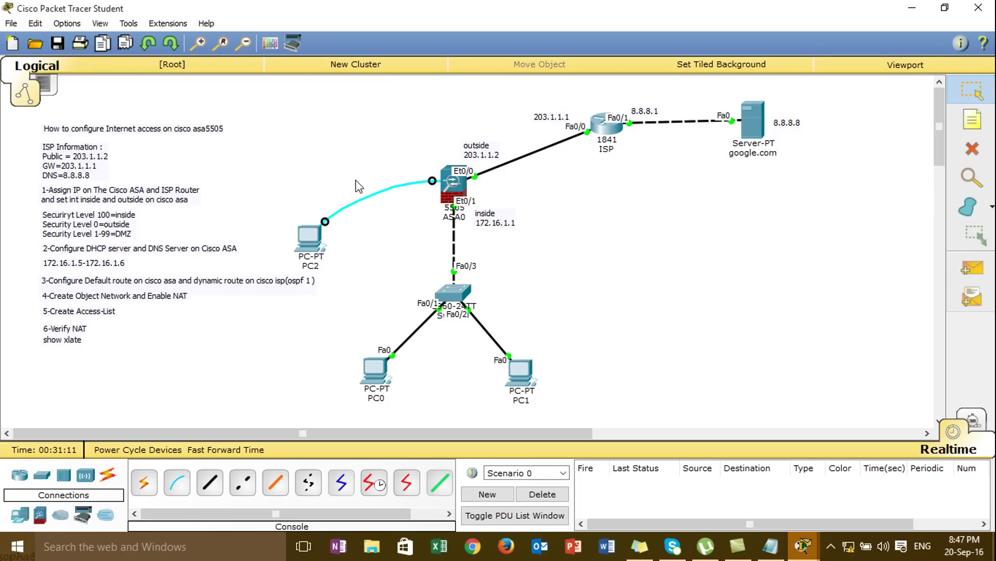
click(912, 7)
click(920, 87)
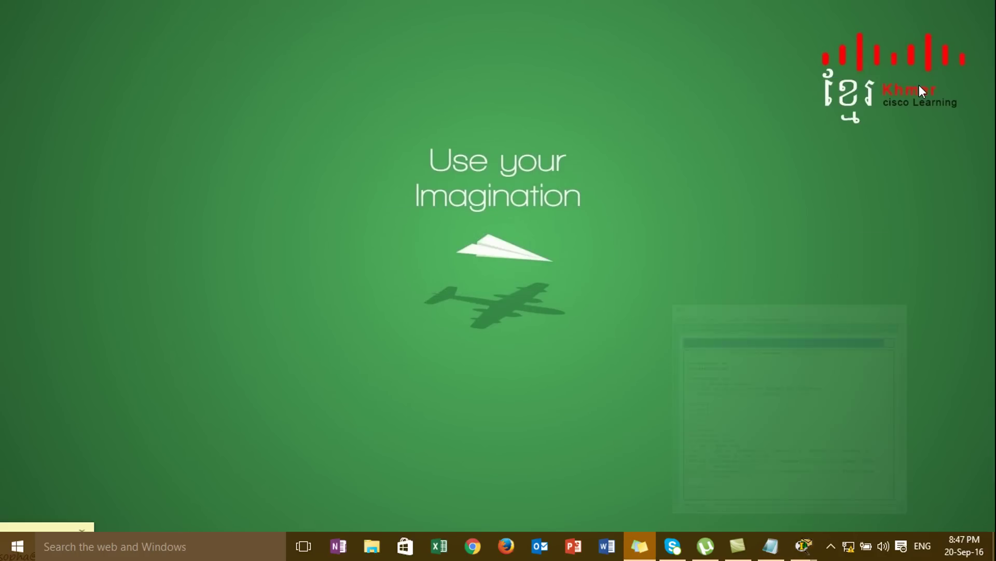
click(830, 546)
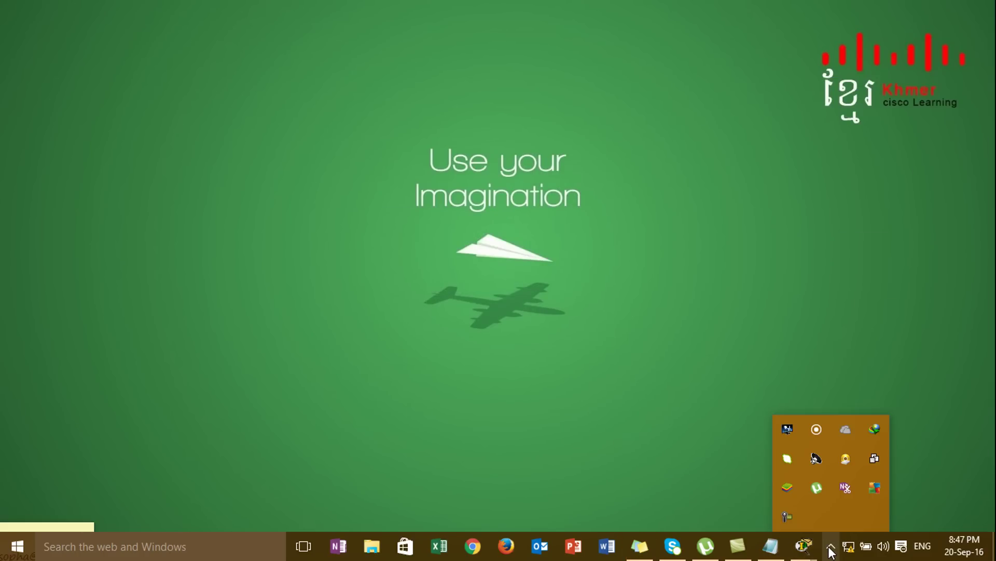